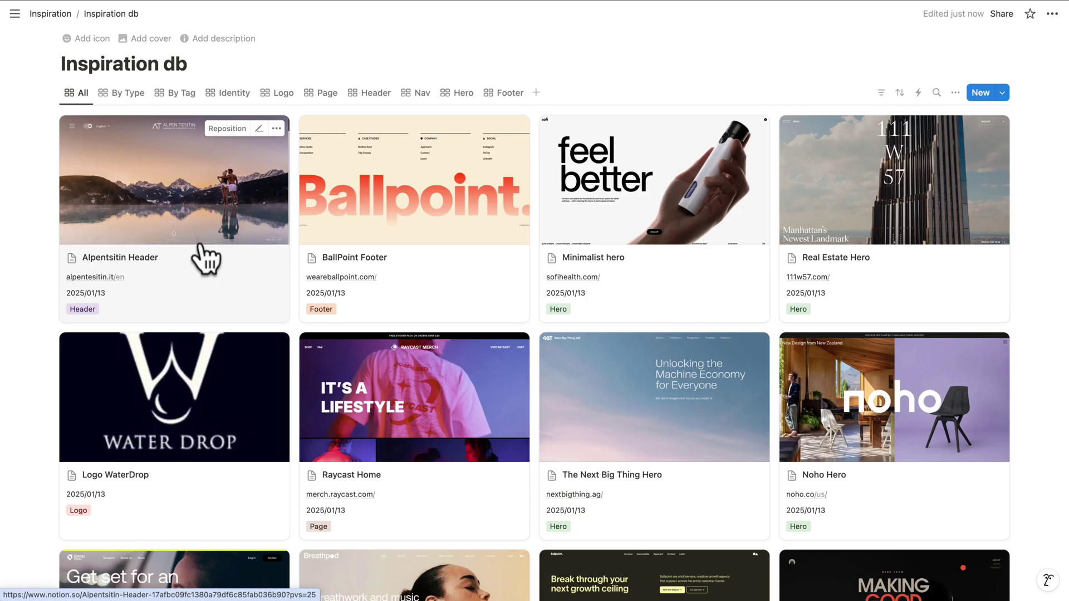
{"action": "scroll", "coordinate": [204, 256], "scroll_direction": "down", "scroll_amount": 5}
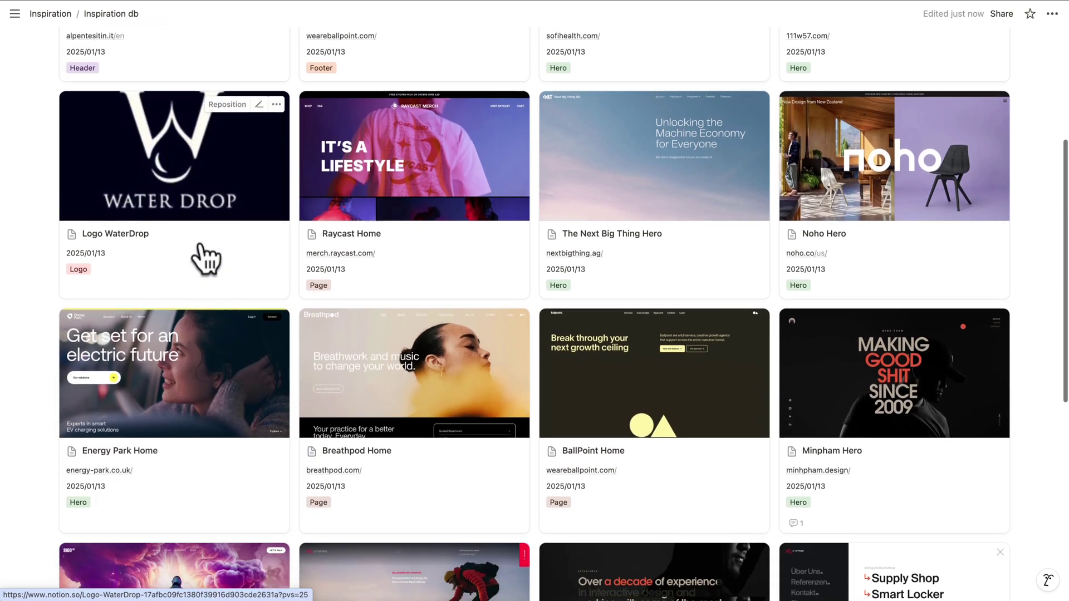
{"action": "scroll", "coordinate": [205, 257], "scroll_direction": "down", "scroll_amount": 3}
{"action": "scroll", "coordinate": [205, 257], "scroll_direction": "up", "scroll_amount": 10}
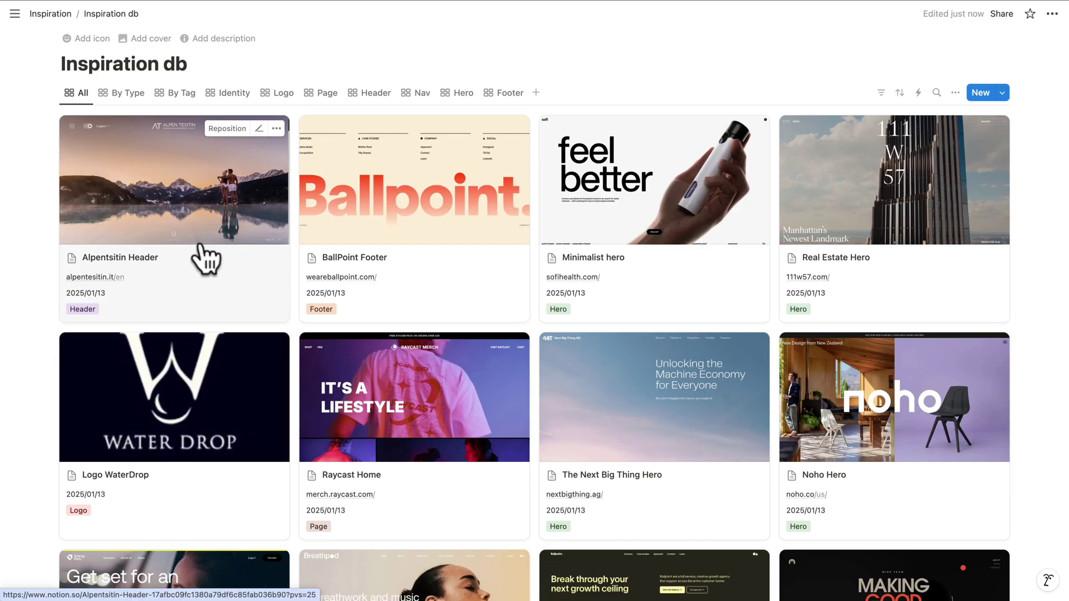
{"action": "scroll", "coordinate": [206, 259], "scroll_direction": "down", "scroll_amount": 3}
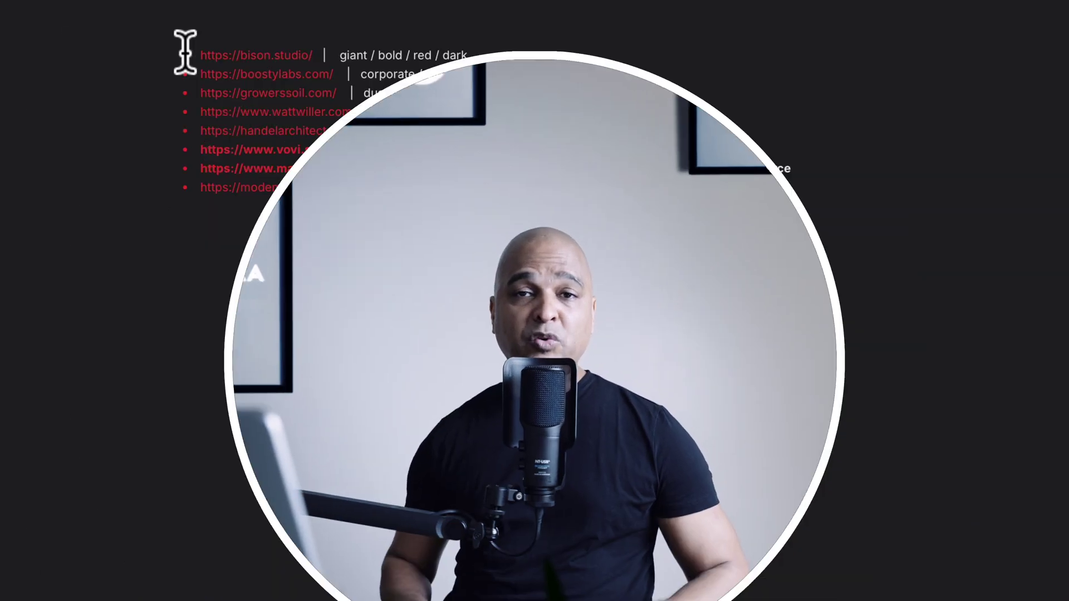
{"action": "key", "text": "Up"}
{"action": "key", "text": "Up"}
{"action": "key", "text": "Up"}
{"action": "key", "text": "Up"}
{"action": "key", "text": "Up"}
{"action": "key", "text": "Up"}
{"action": "key", "text": "Up"}
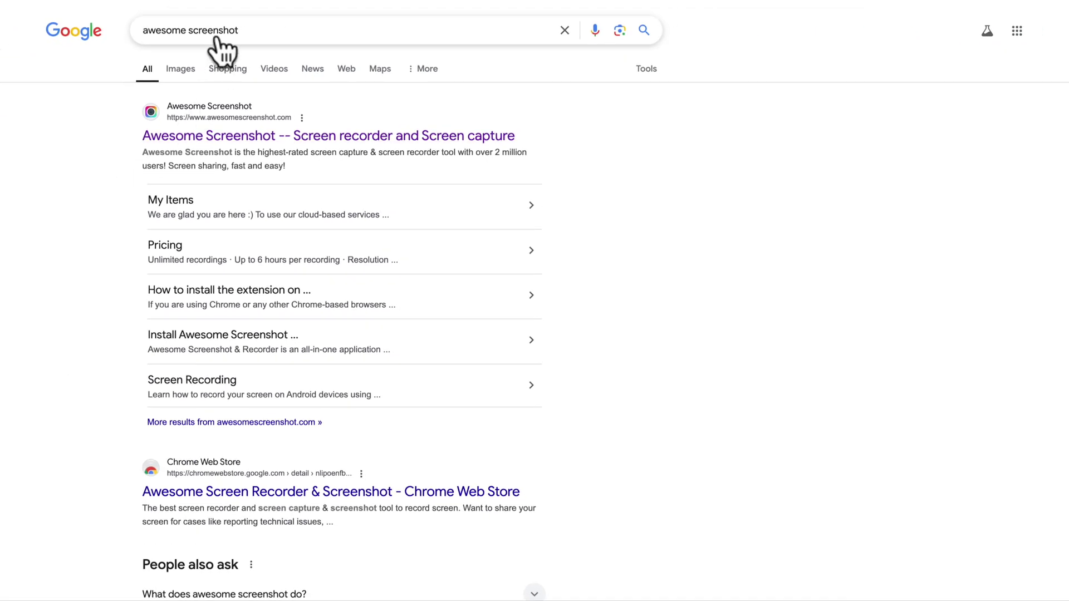
Install the Awesome Screen Recorder & Screenshot extension from its website's Chrome Web Store listing
{"action": "left_click", "coordinate": [207, 138]}
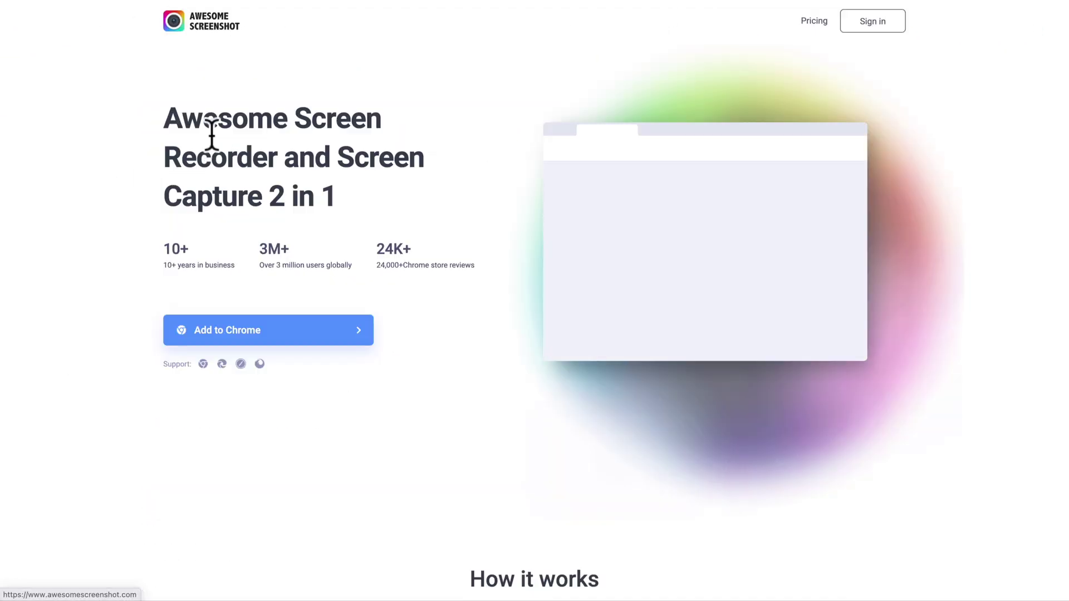
{"action": "left_click", "coordinate": [236, 334]}
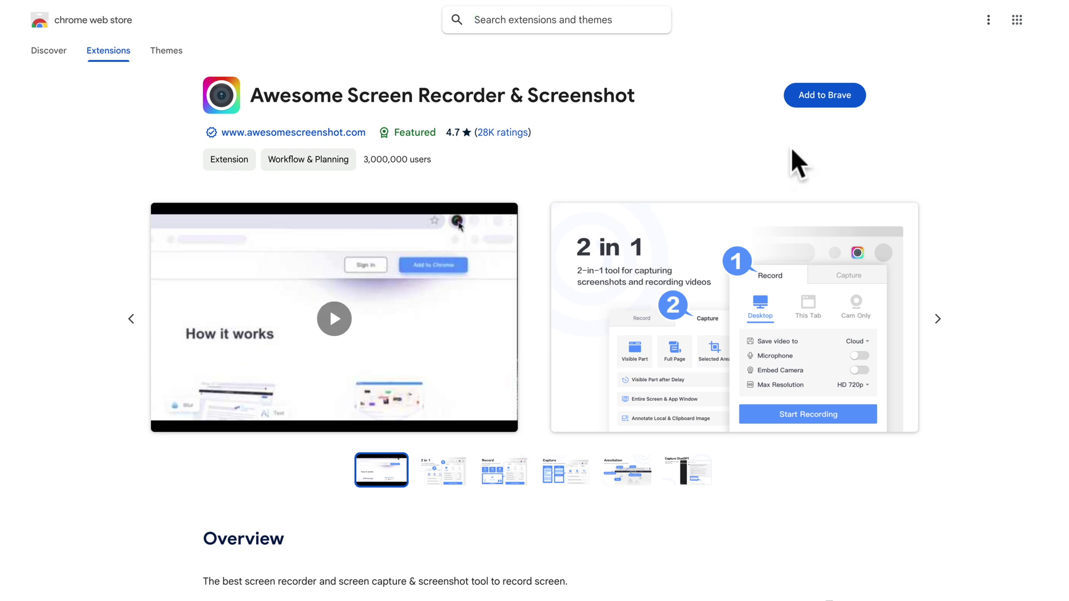
{"action": "left_click", "coordinate": [829, 103]}
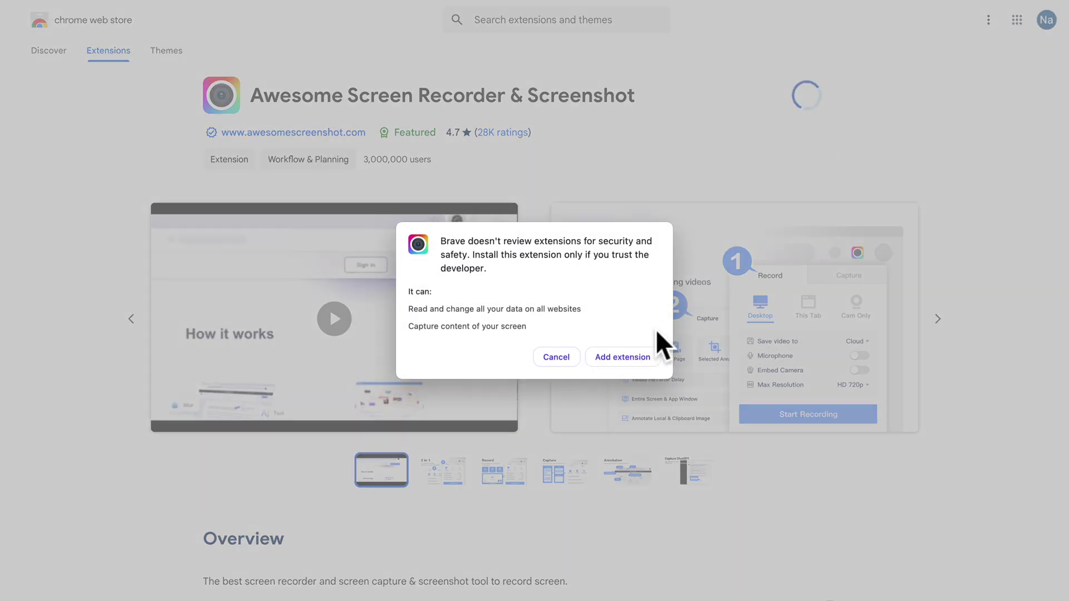
{"action": "left_click", "coordinate": [622, 356]}
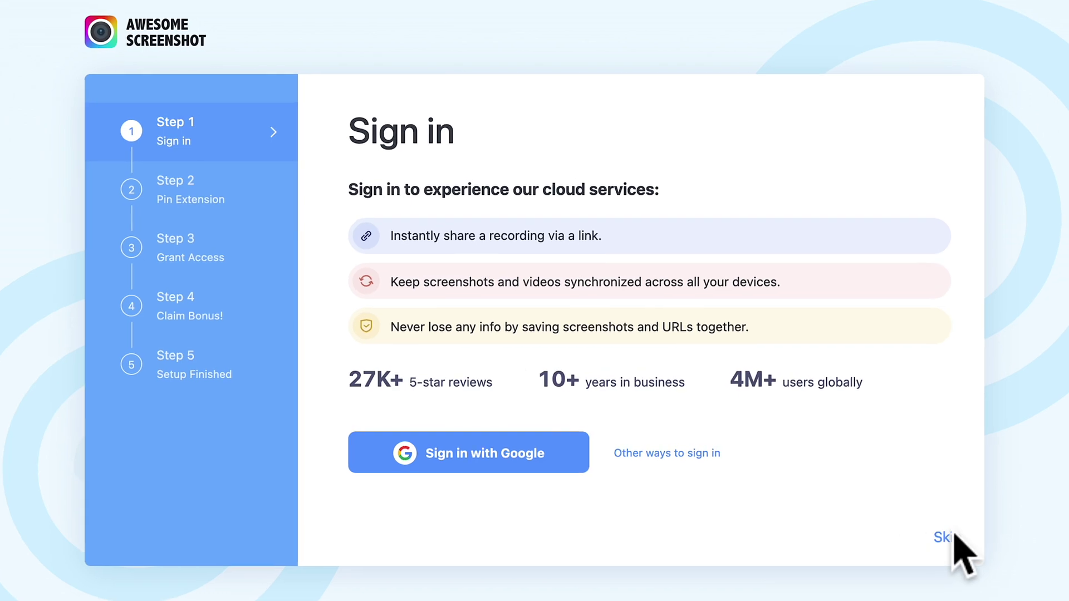
Skip the Awesome Screenshot sign-in and pin the extension to the browser toolbar
{"action": "left_click", "coordinate": [818, 395]}
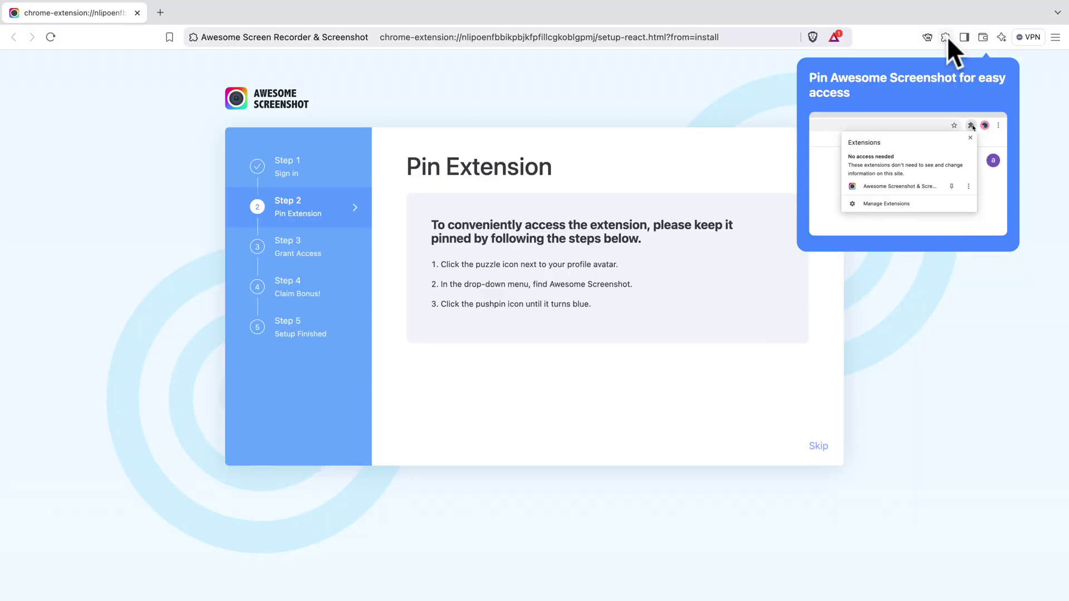
{"action": "left_click", "coordinate": [946, 37]}
{"action": "left_click", "coordinate": [902, 119]}
{"action": "left_click", "coordinate": [721, 377]}
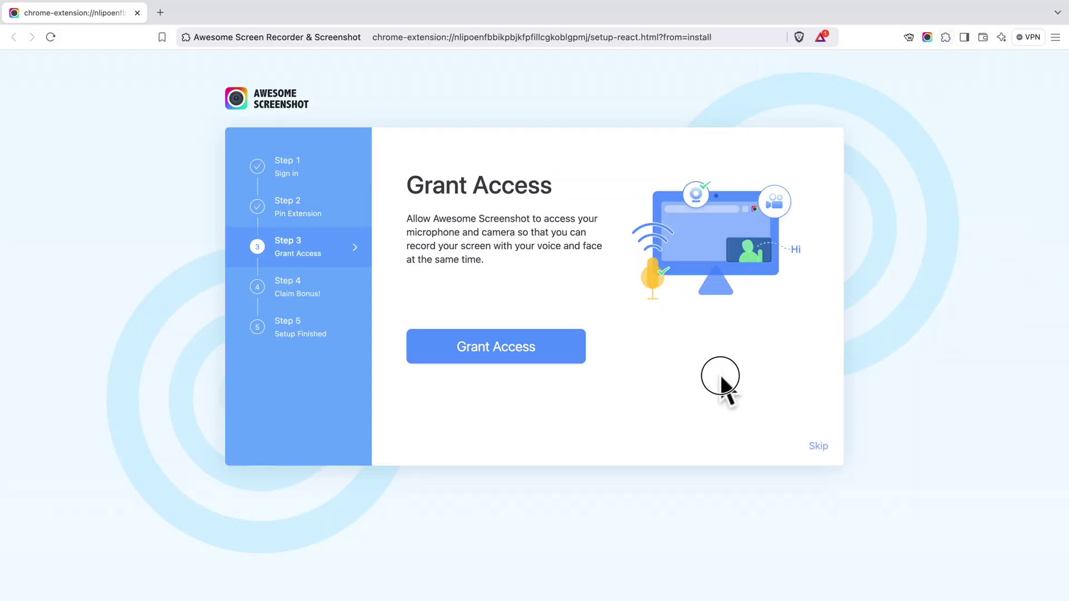
Allow the extension to use cameras and microphones, and finish the setup without installing Sider
{"action": "left_click", "coordinate": [515, 357]}
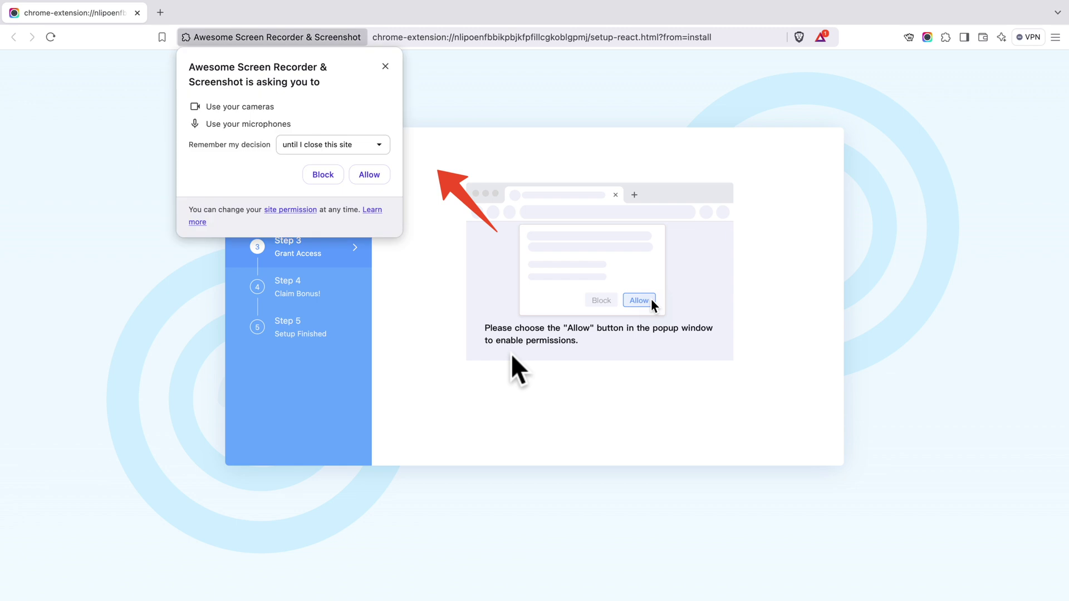
{"action": "left_click", "coordinate": [370, 175]}
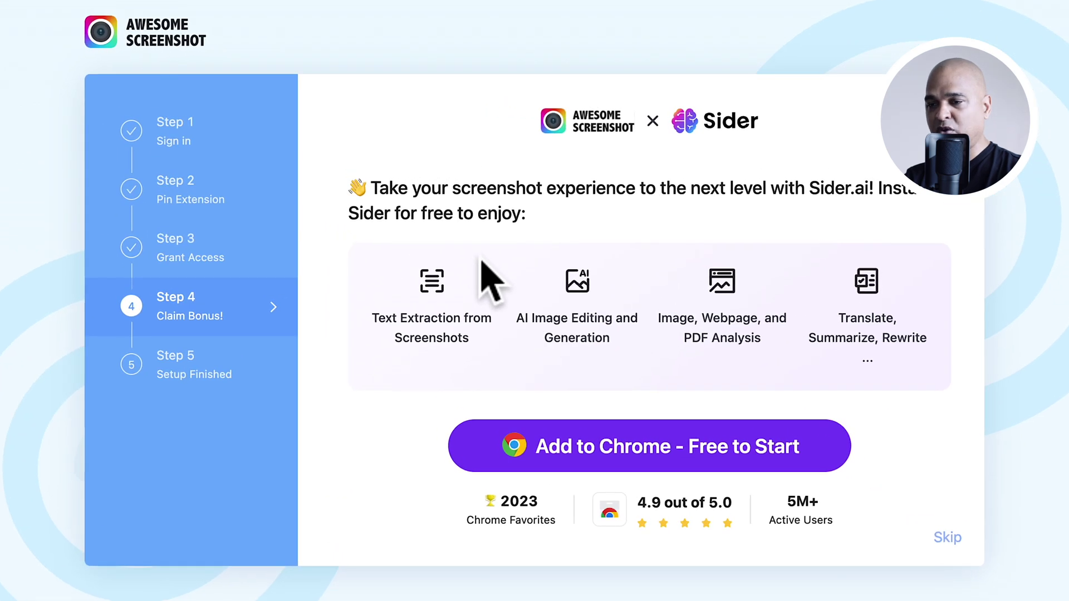
{"action": "left_click", "coordinate": [948, 537]}
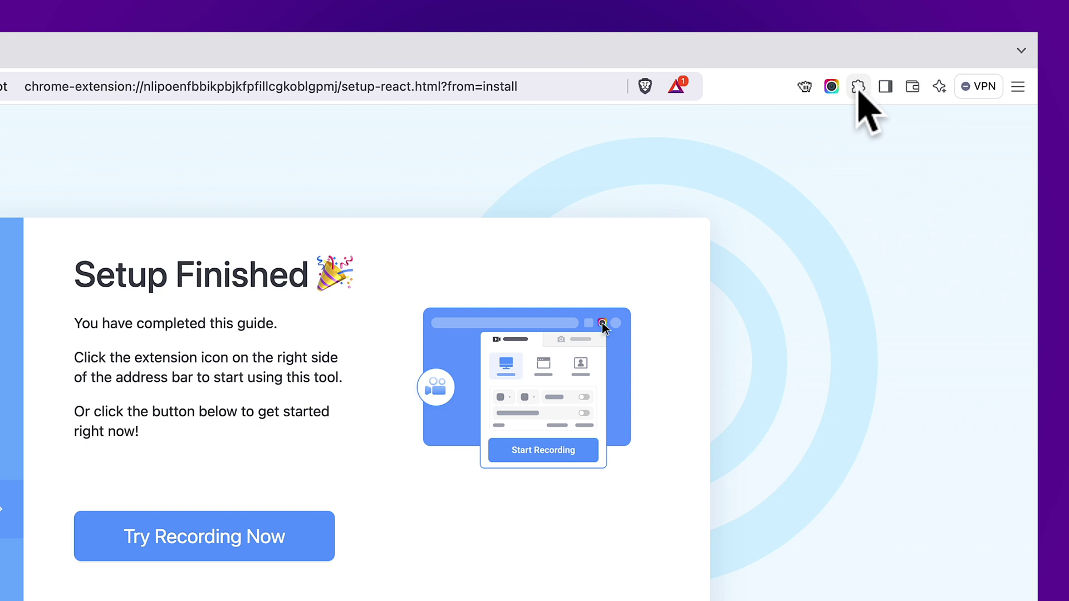
Set Awesome Screenshot to save screenshots as JPG in the extension's saving preferences
{"action": "left_click", "coordinate": [926, 48]}
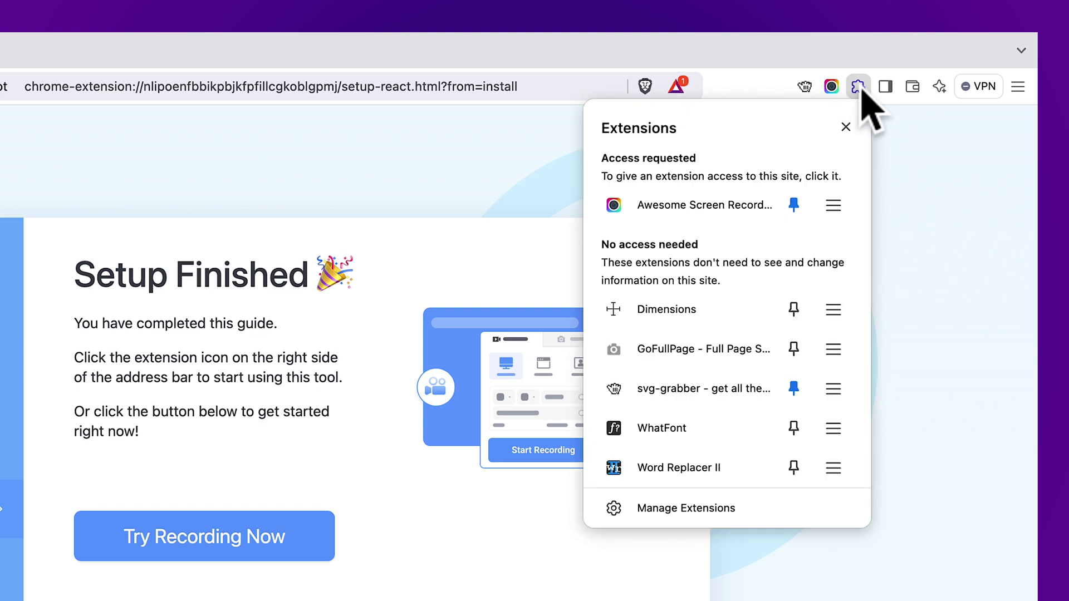
{"action": "left_click", "coordinate": [660, 206]}
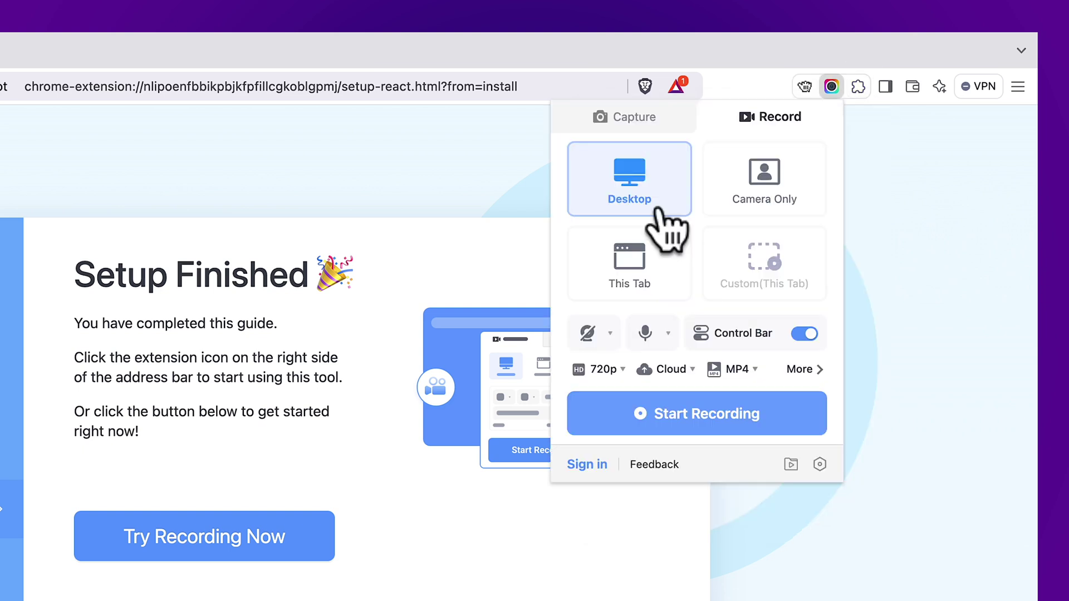
{"action": "left_click", "coordinate": [819, 464]}
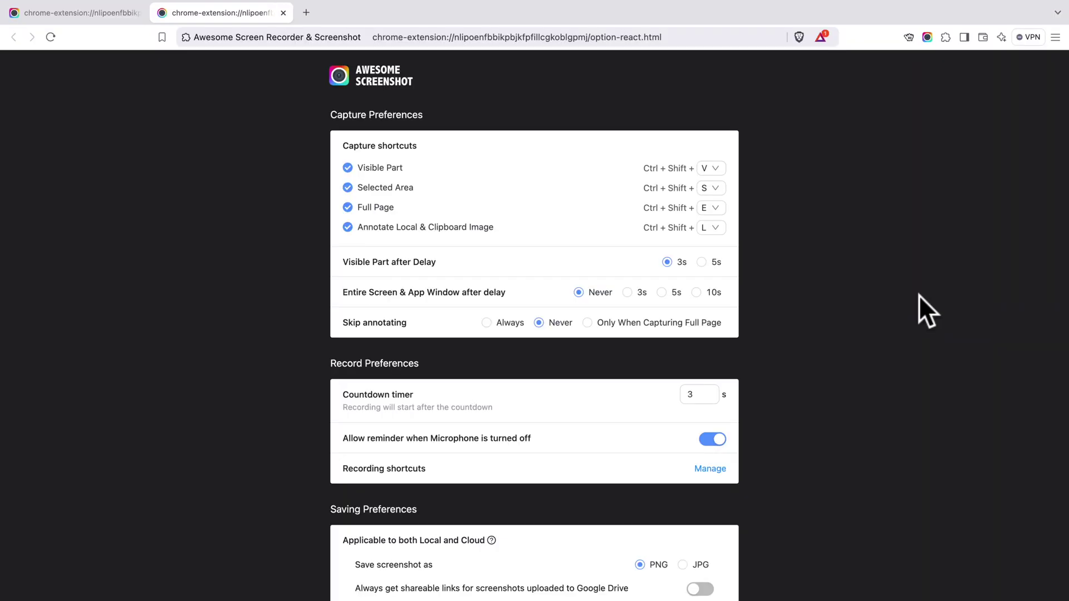
{"action": "scroll", "coordinate": [656, 395], "scroll_direction": "down", "scroll_amount": 6}
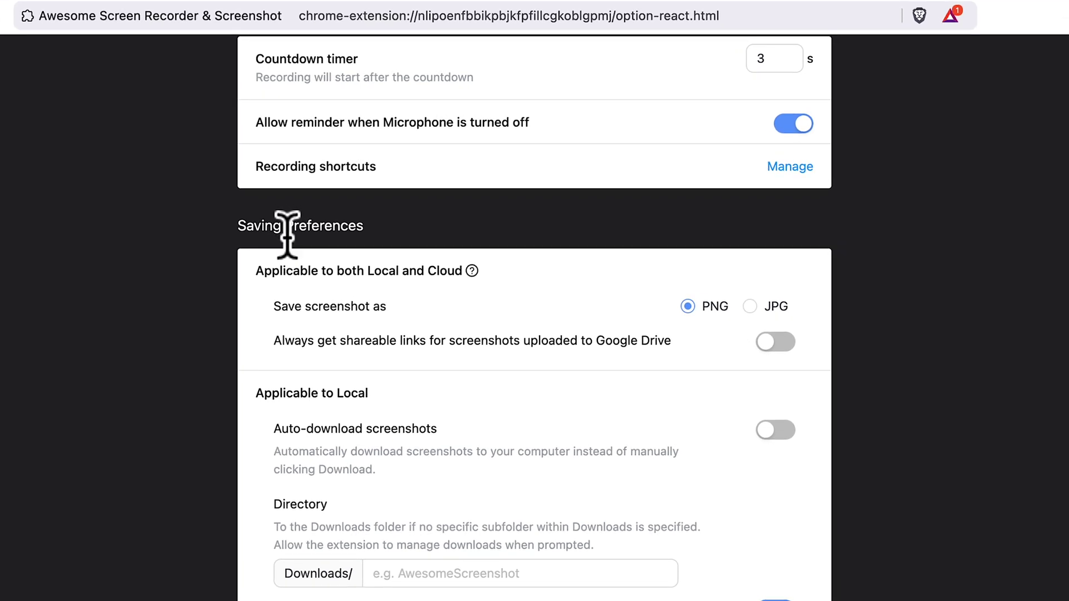
{"action": "left_click", "coordinate": [758, 307]}
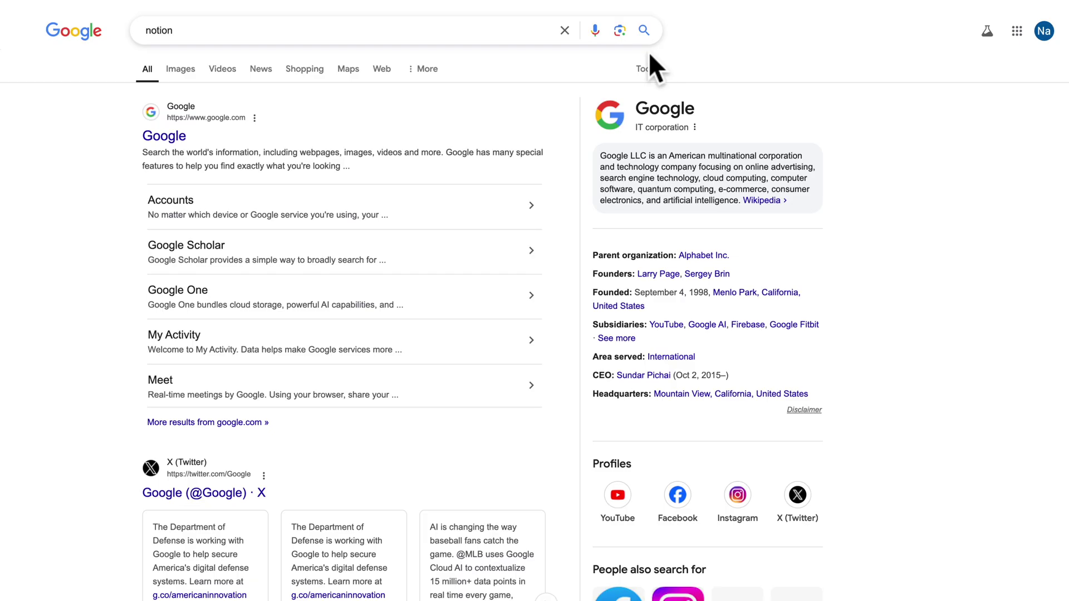
Search Google for notion, open the Notion website and log in with a Google account
{"action": "left_click", "coordinate": [968, 129]}
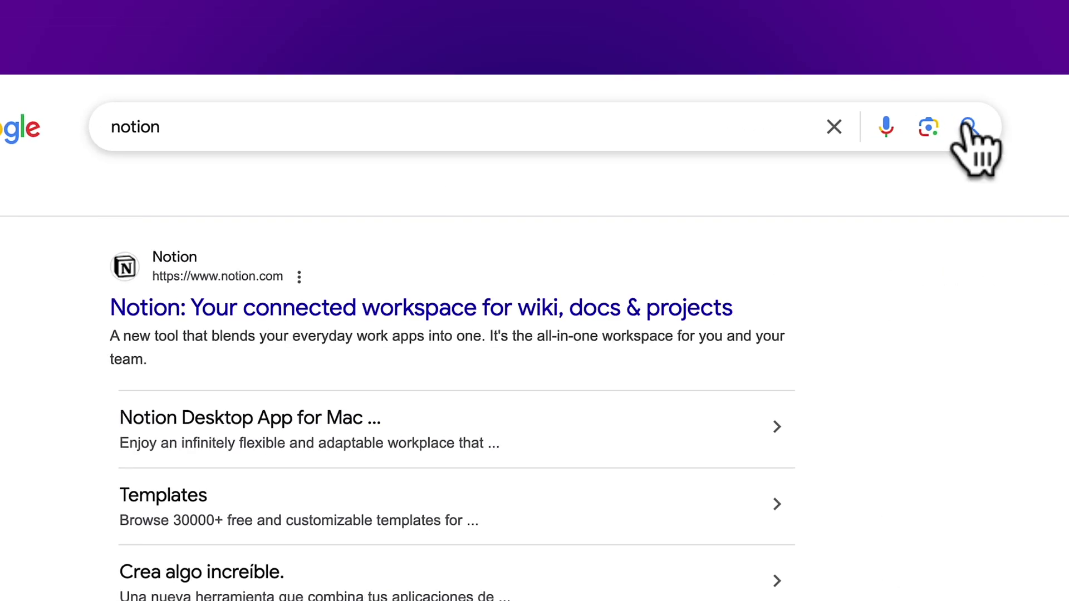
{"action": "left_click", "coordinate": [510, 310]}
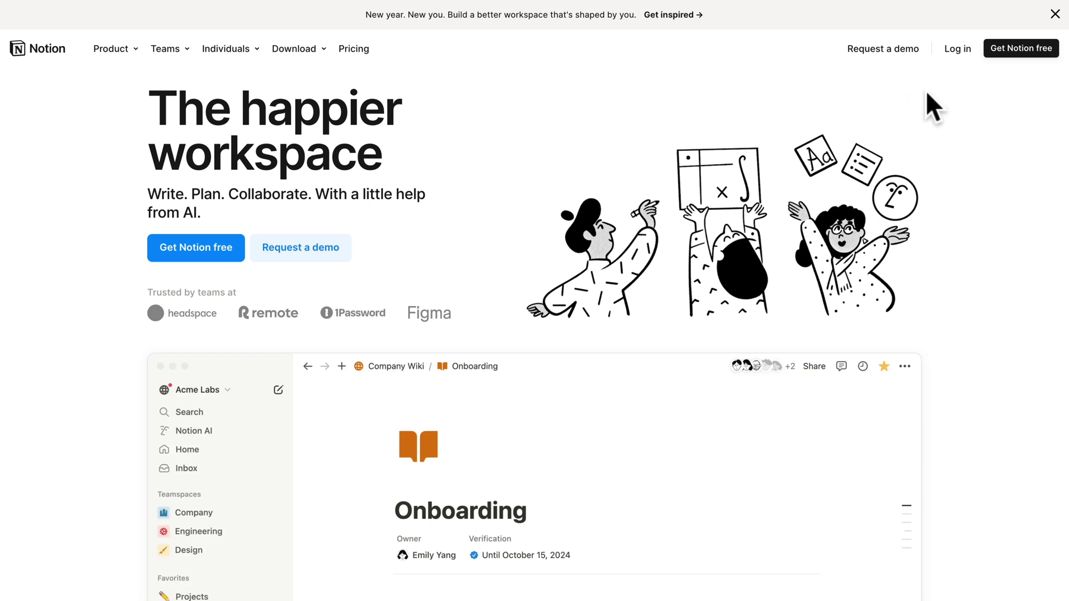
{"action": "left_click", "coordinate": [957, 49]}
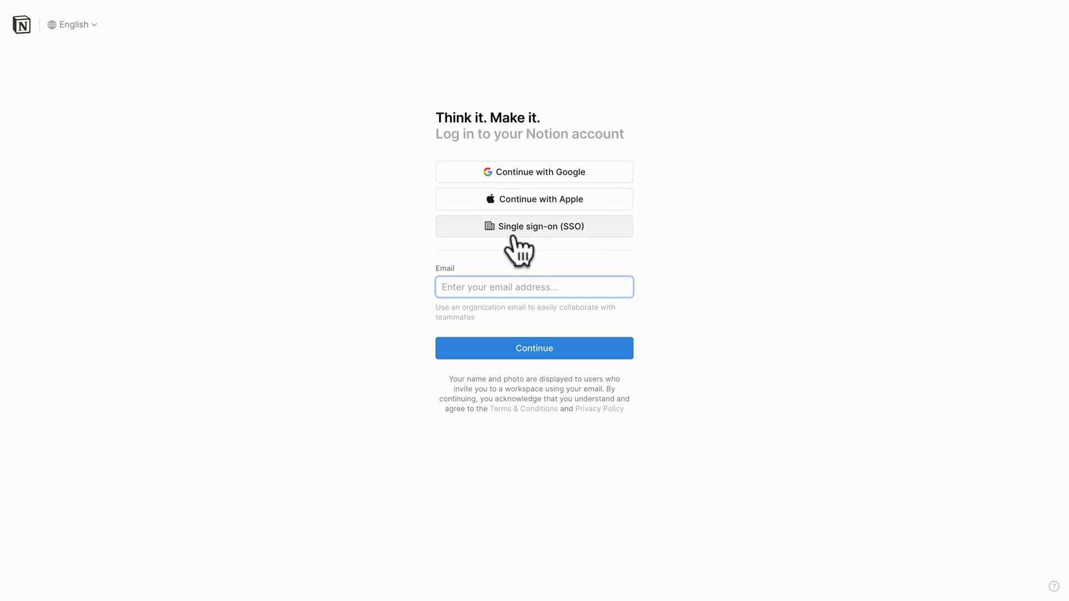
{"action": "left_click", "coordinate": [533, 173]}
{"action": "left_click", "coordinate": [587, 259]}
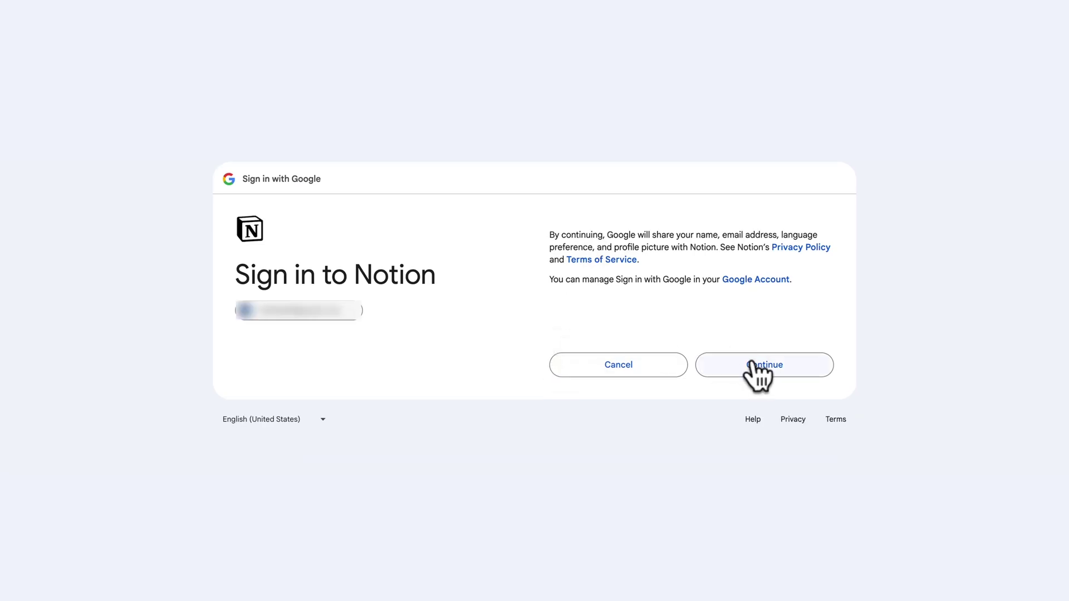
{"action": "left_click", "coordinate": [752, 363]}
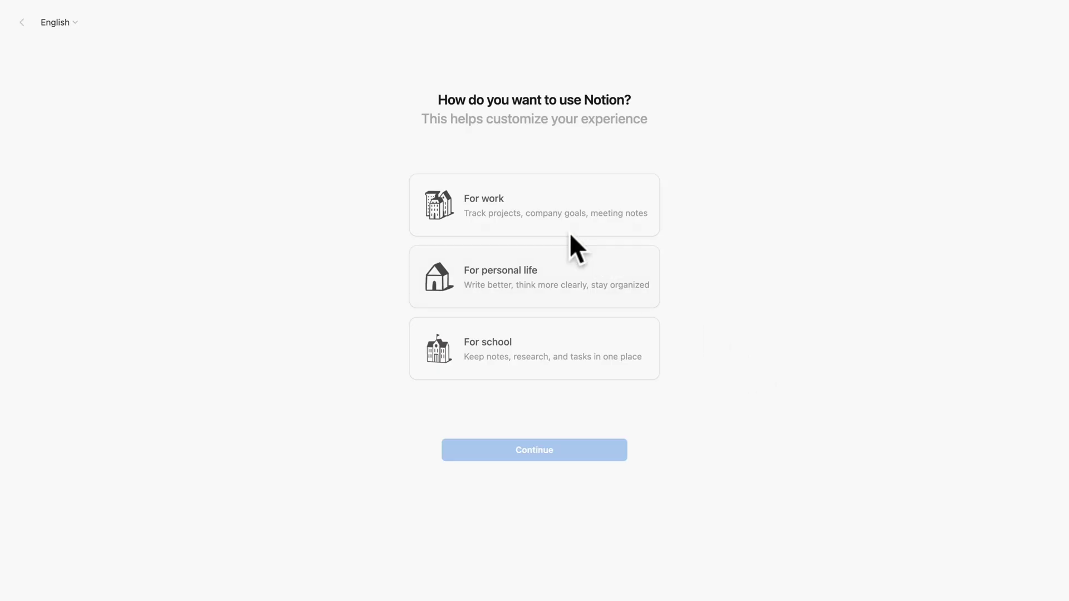
Answer the Notion setup questions with For work, On my own and Projects, skipping the questions about yourself
{"action": "left_click", "coordinate": [510, 214]}
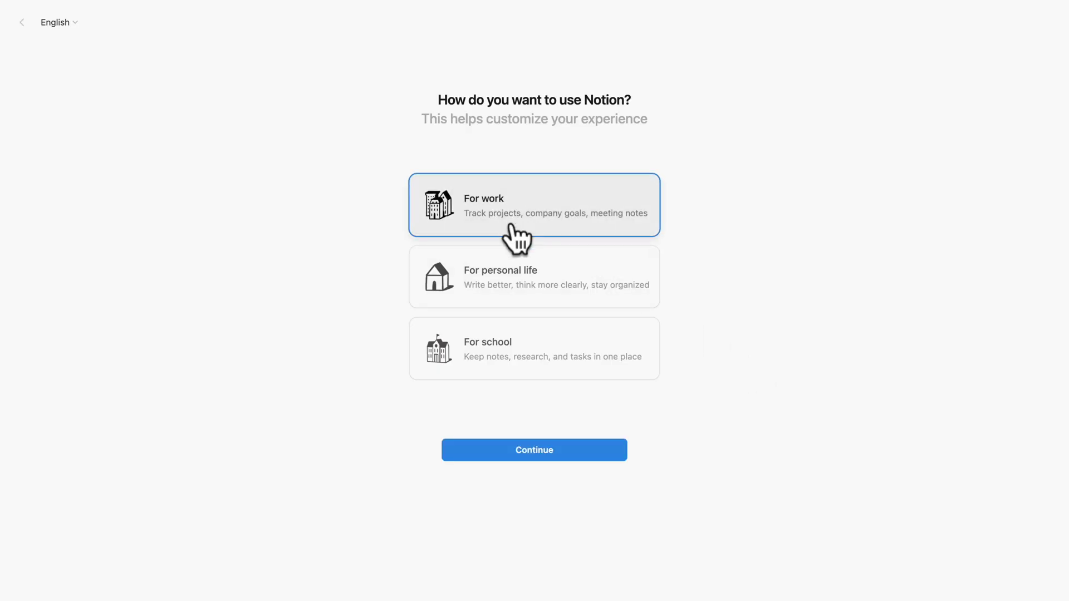
{"action": "left_click", "coordinate": [527, 453]}
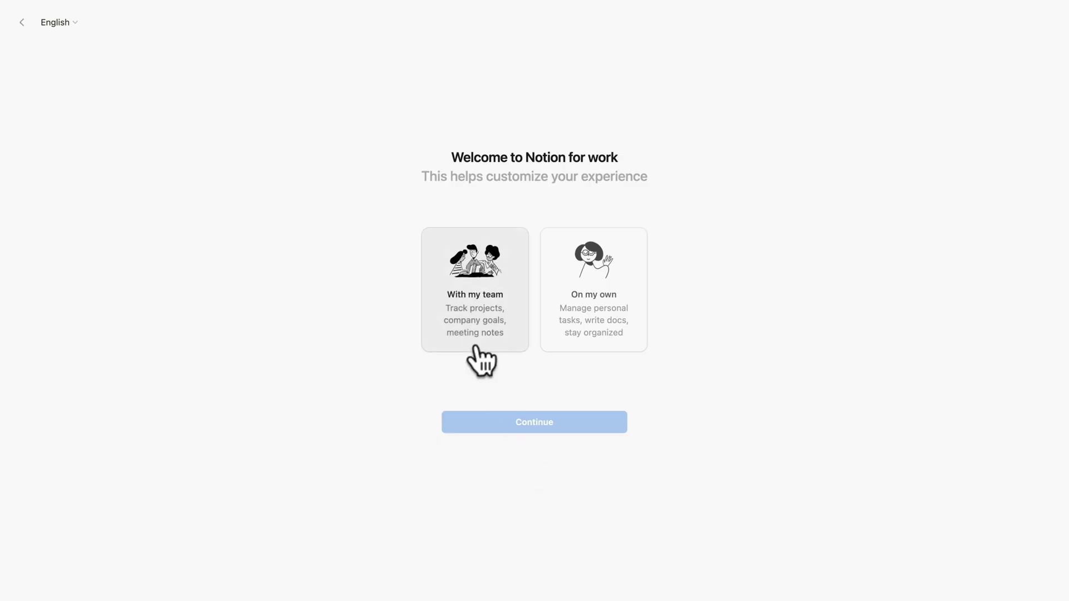
{"action": "left_click", "coordinate": [590, 298]}
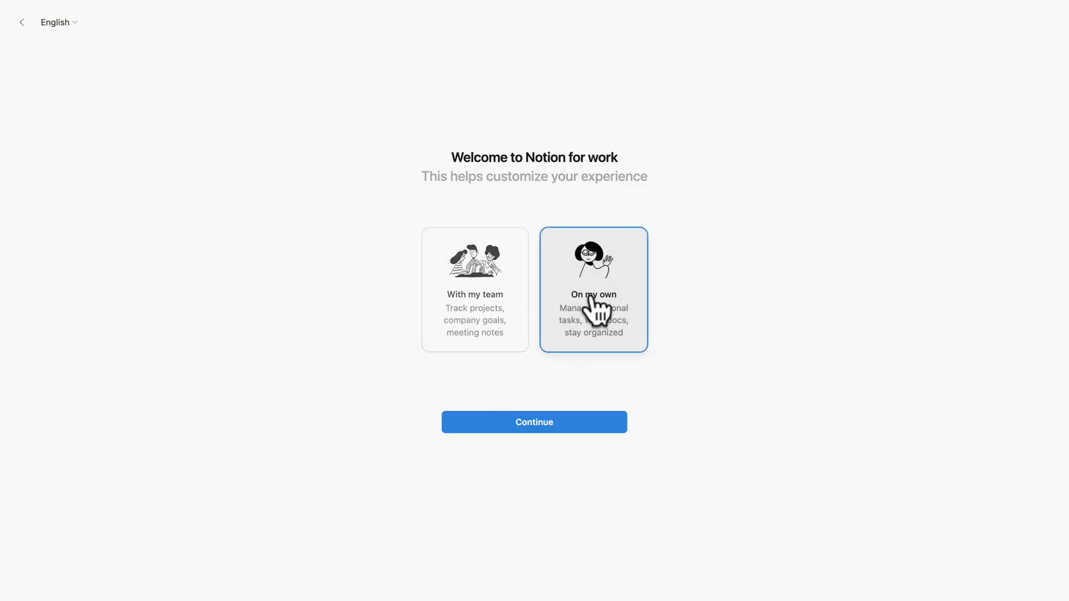
{"action": "left_click", "coordinate": [551, 415]}
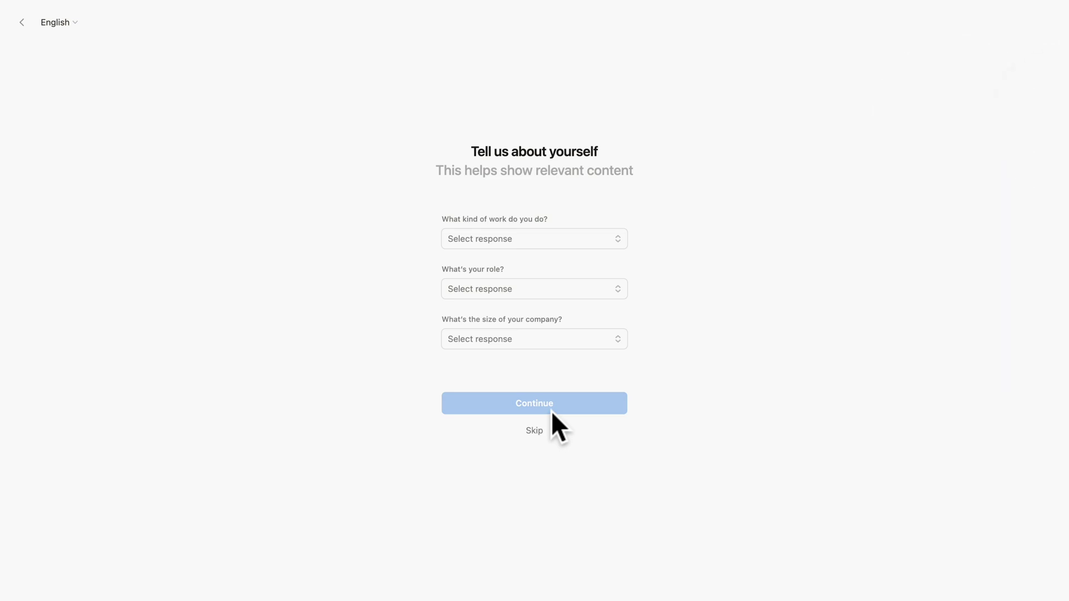
{"action": "left_click", "coordinate": [537, 431]}
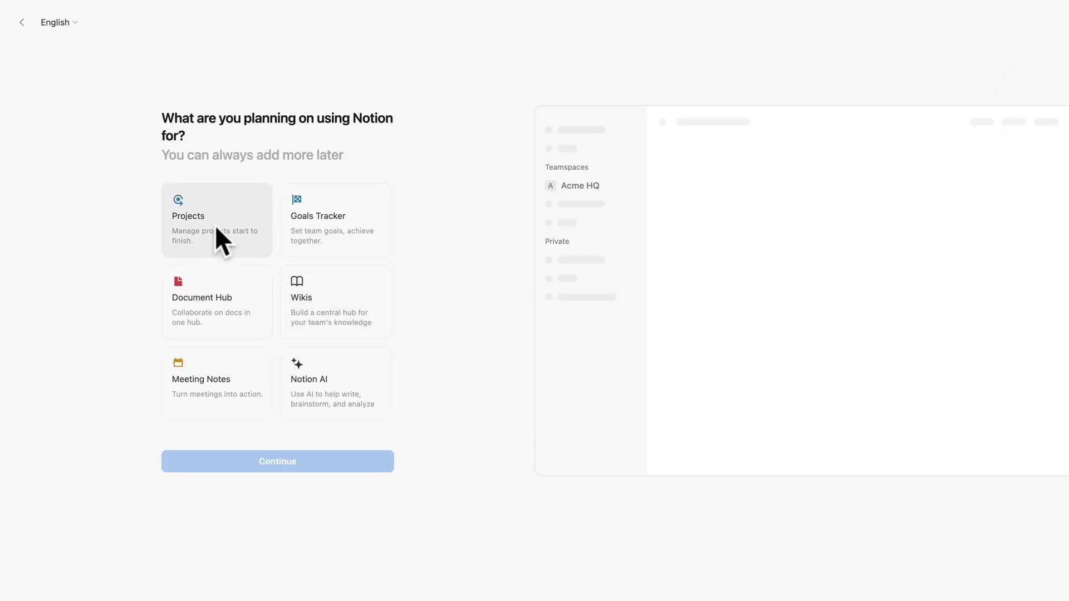
{"action": "left_click", "coordinate": [200, 219]}
{"action": "left_click", "coordinate": [261, 463]}
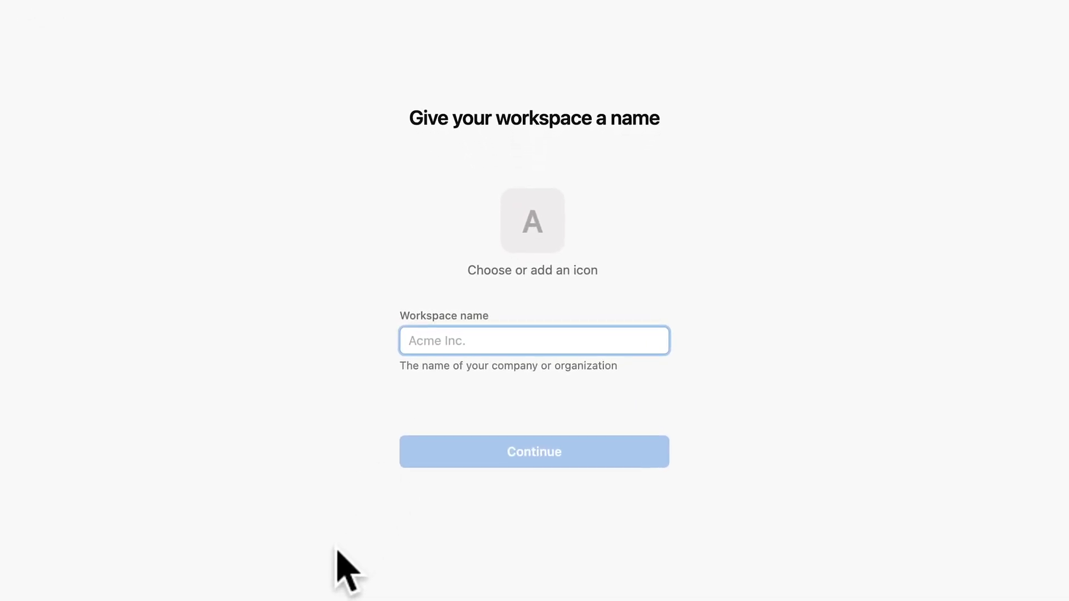
Enter the workspace name and continue with the Free plan instead of the Plus trial
{"action": "type", "text": "Kay"}
{"action": "left_click", "coordinate": [532, 449]}
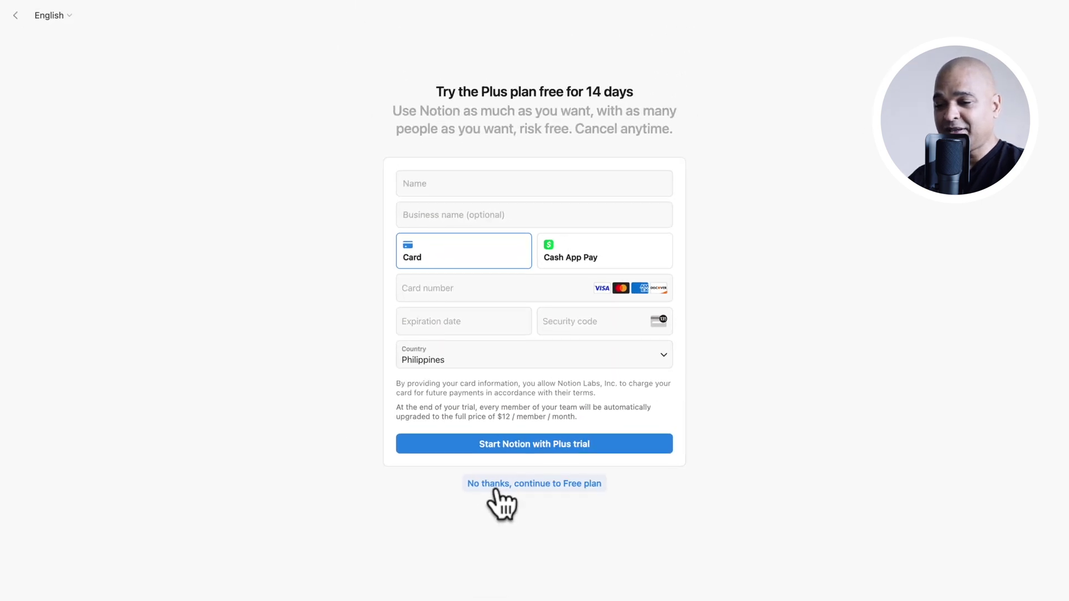
{"action": "left_click", "coordinate": [496, 486]}
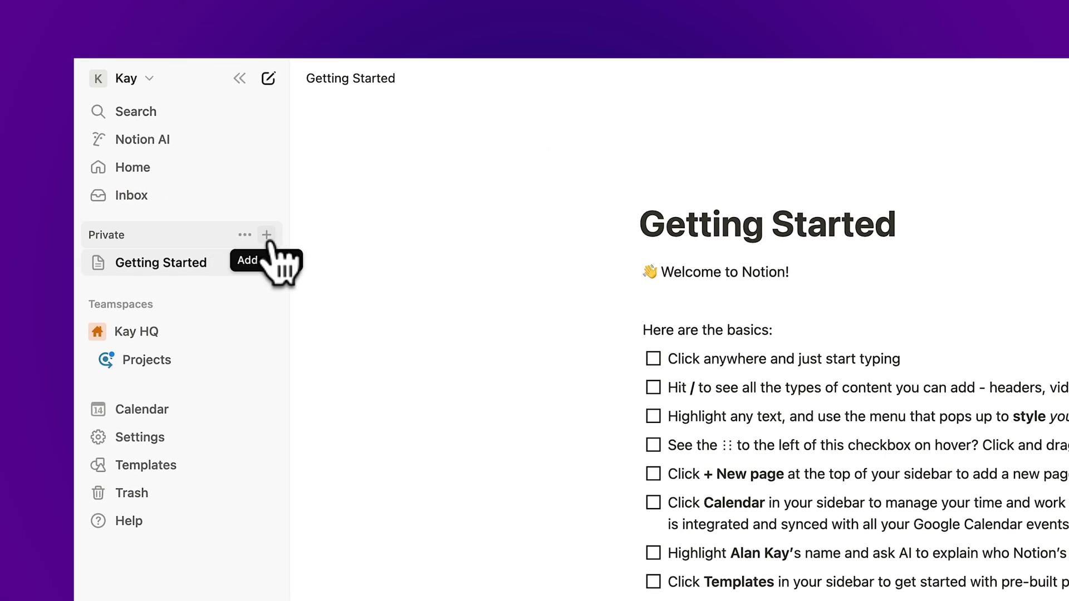
Create a new private page titled Inspiration
{"action": "left_click", "coordinate": [266, 235]}
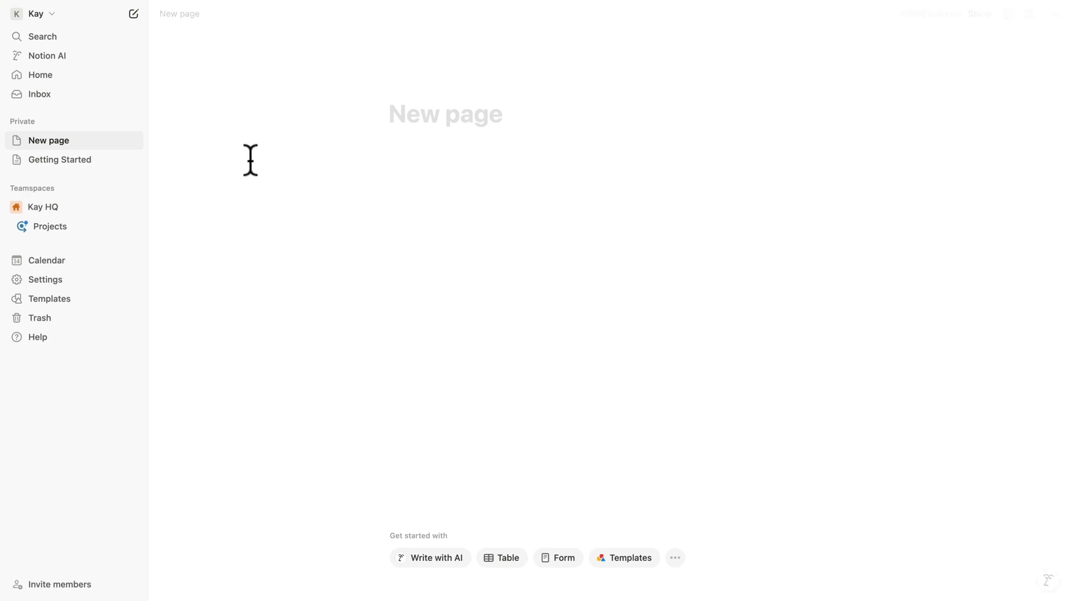
{"action": "type", "text": "Inspiration"}
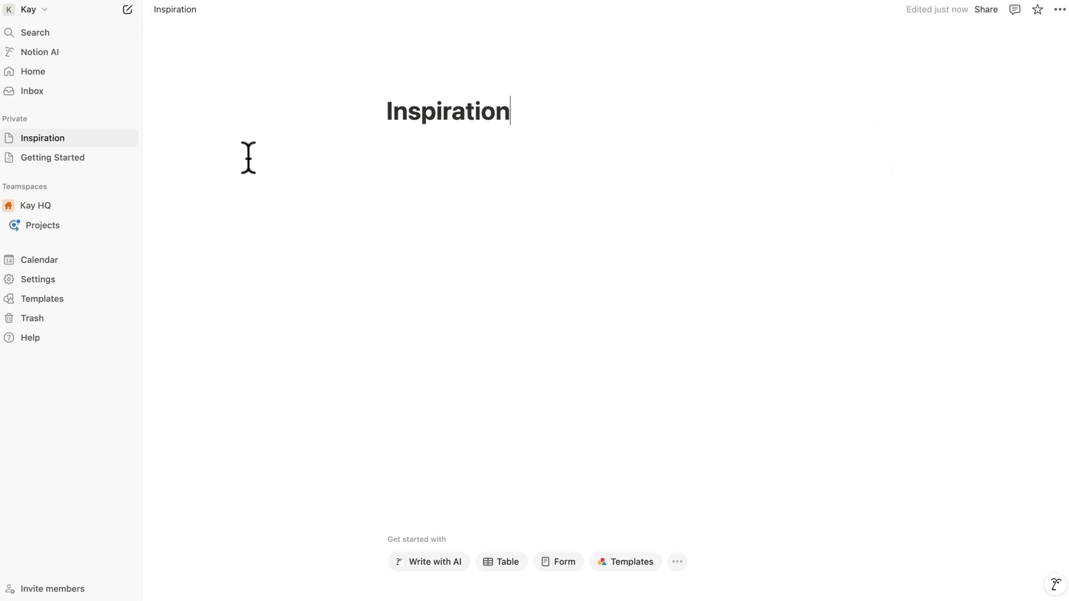
Insert an inline database below the Inspiration page title and set it up as a new blank table
{"action": "left_click", "coordinate": [402, 149]}
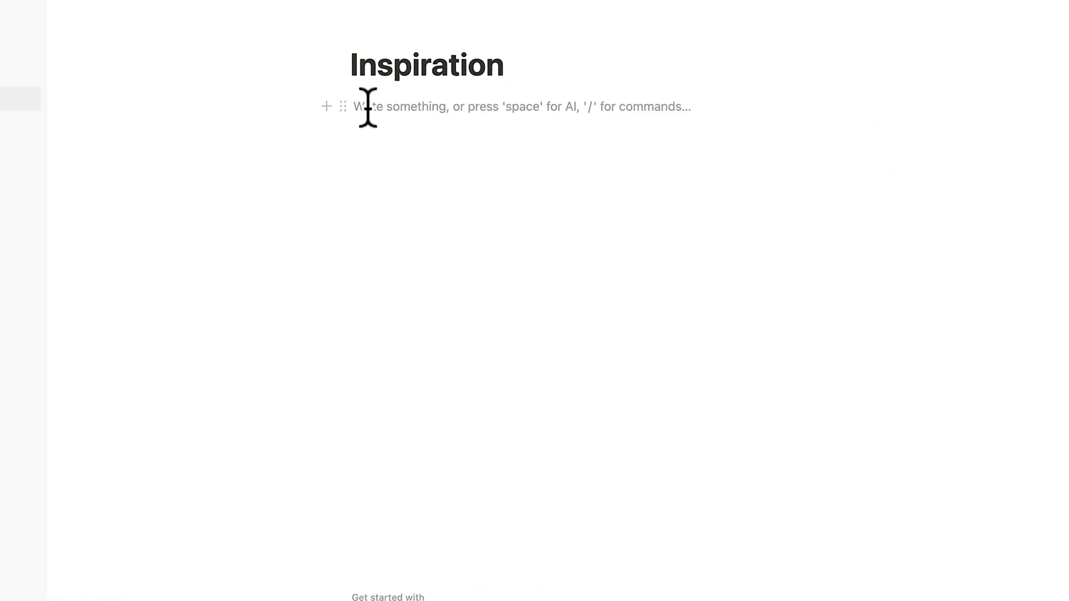
{"action": "left_click", "coordinate": [326, 109]}
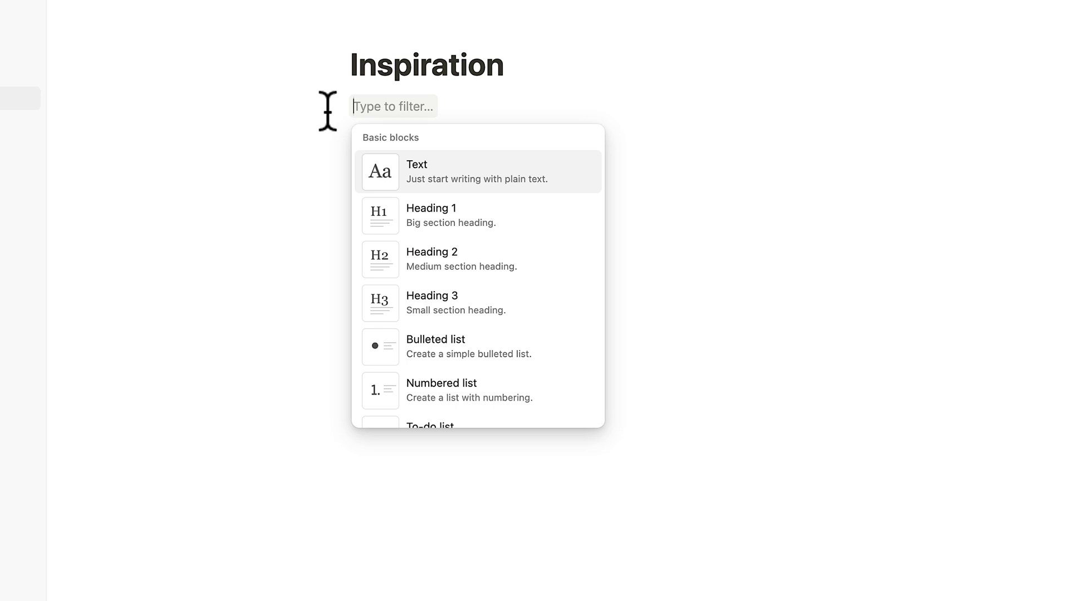
{"action": "type", "text": "db"}
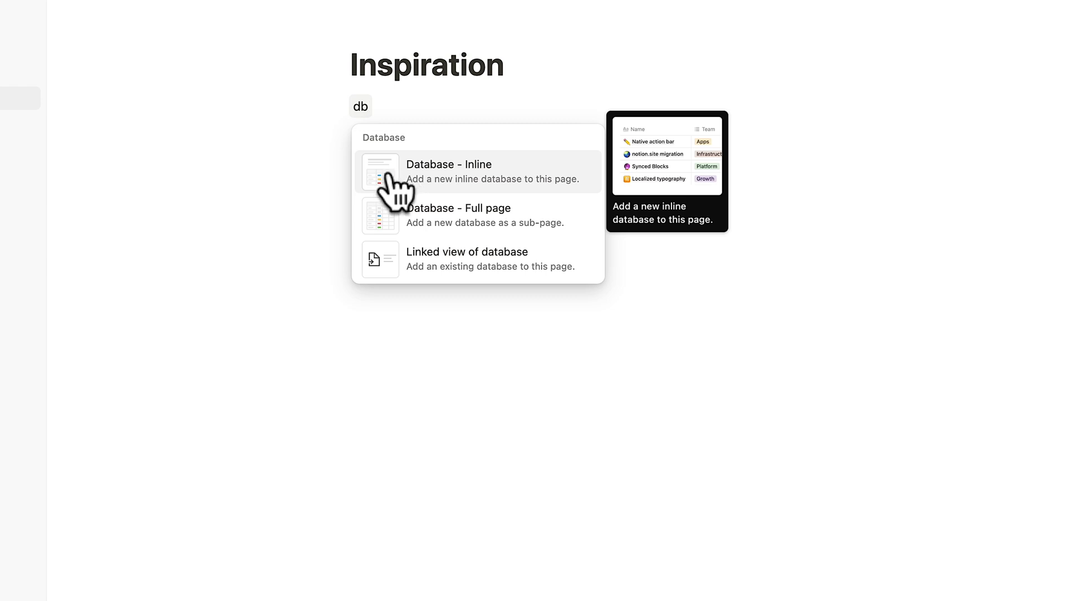
{"action": "left_click", "coordinate": [437, 168]}
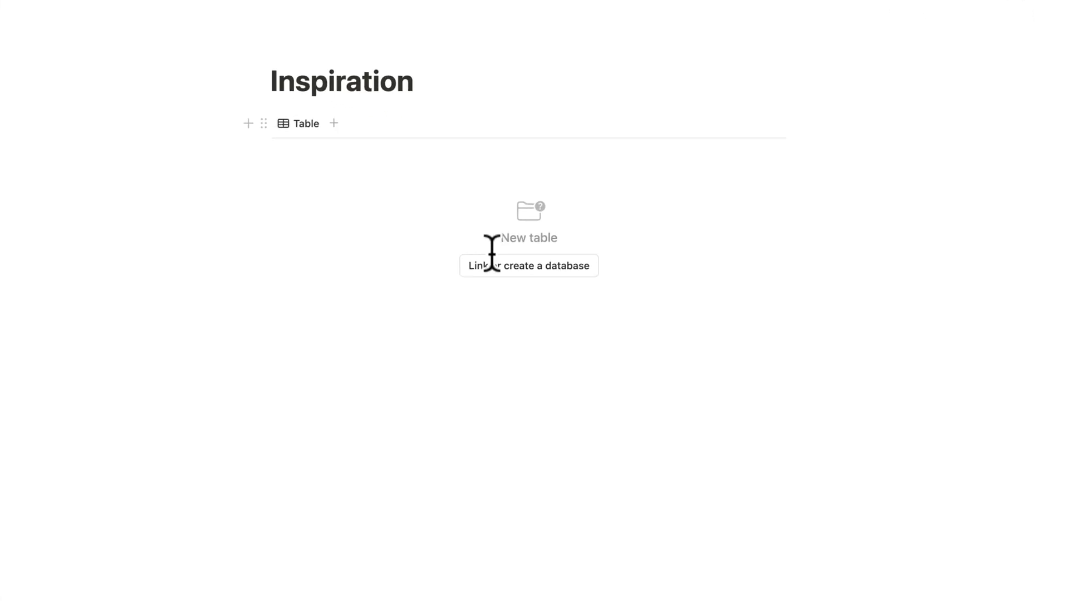
{"action": "left_click", "coordinate": [471, 268]}
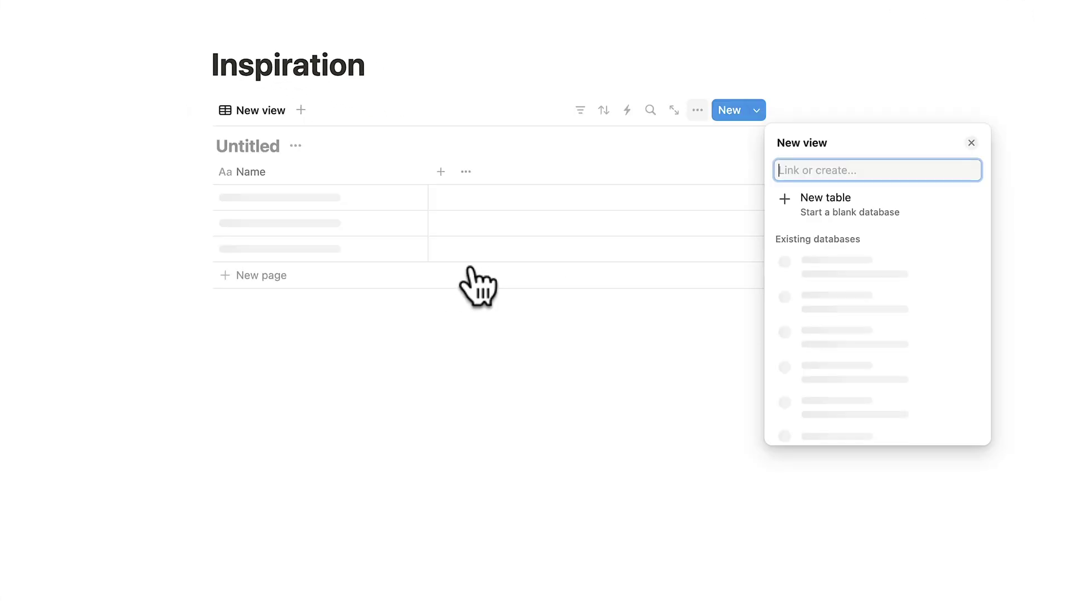
{"action": "left_click", "coordinate": [698, 111]}
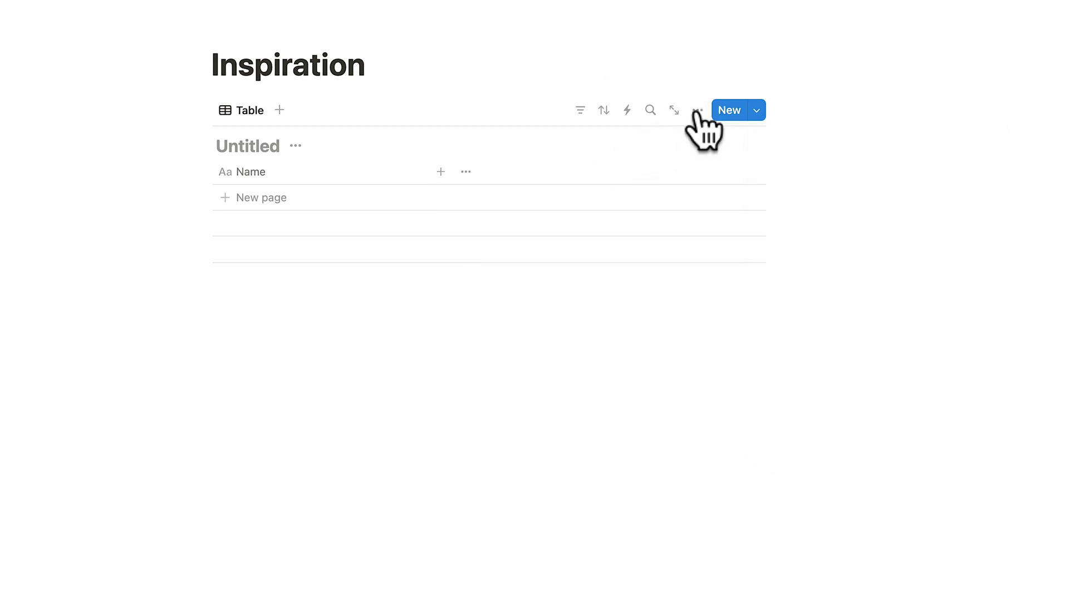
Change the layout of the new database view to Gallery
{"action": "left_click", "coordinate": [697, 111]}
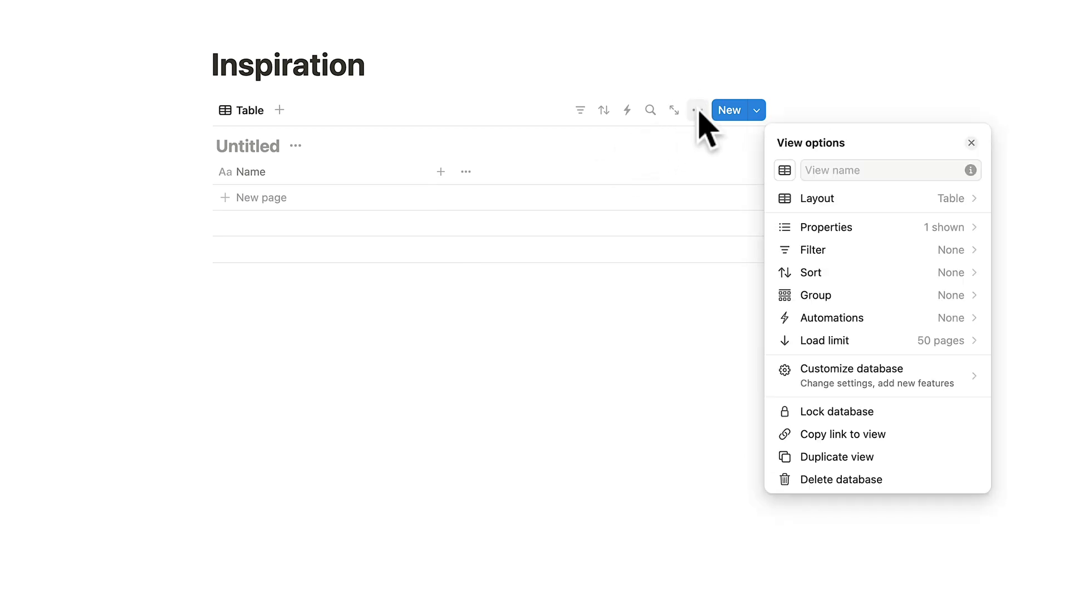
{"action": "left_click", "coordinate": [835, 207]}
{"action": "left_click", "coordinate": [847, 238]}
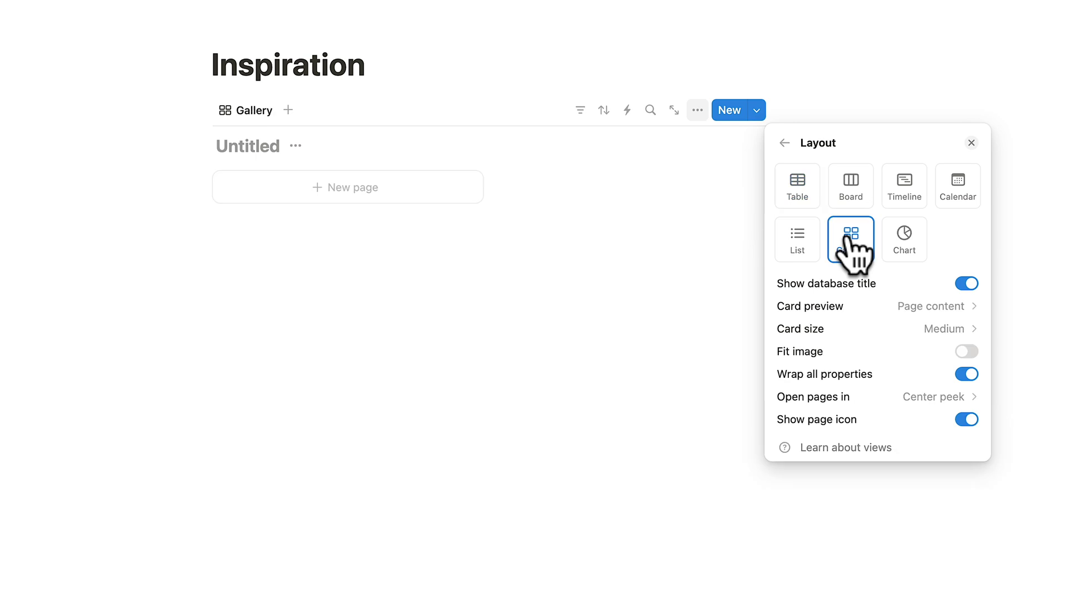
{"action": "left_click", "coordinate": [784, 143]}
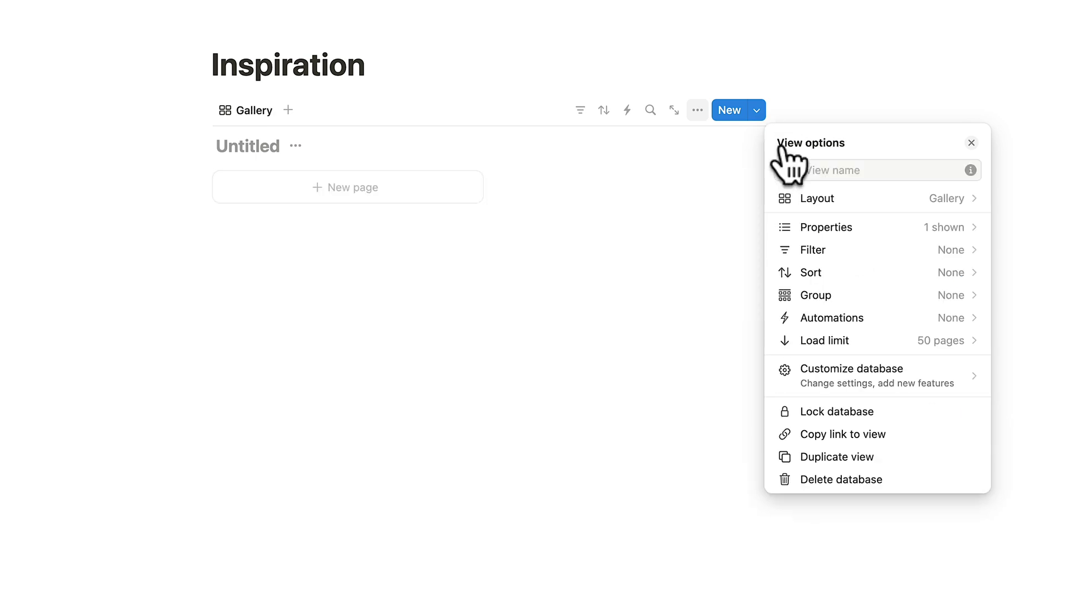
Add a Date property to the gallery database with the Year/Month/Day date format
{"action": "left_click", "coordinate": [828, 228]}
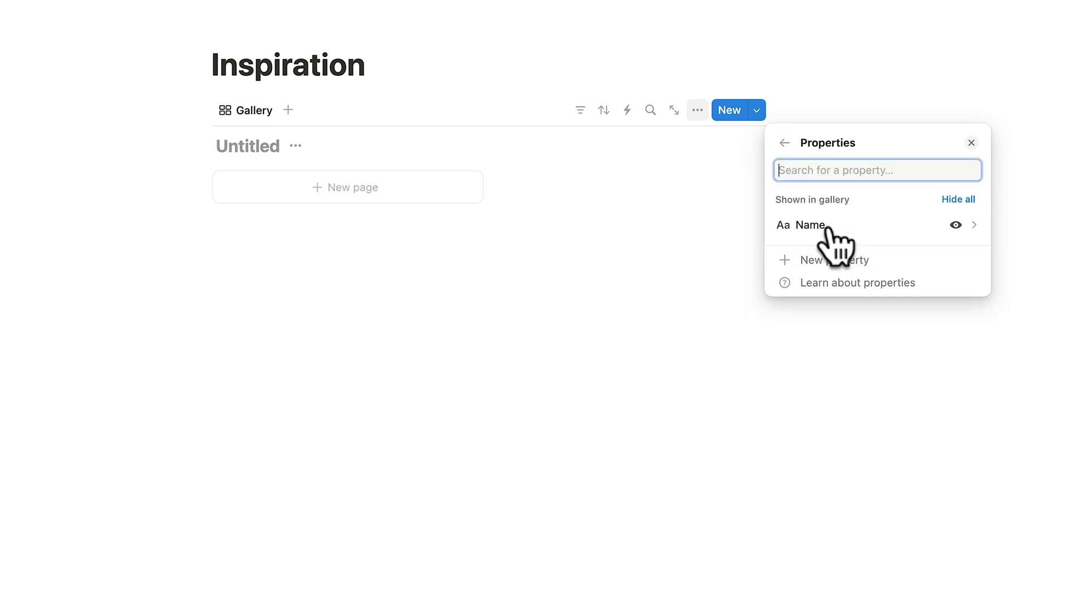
{"action": "left_click", "coordinate": [810, 260]}
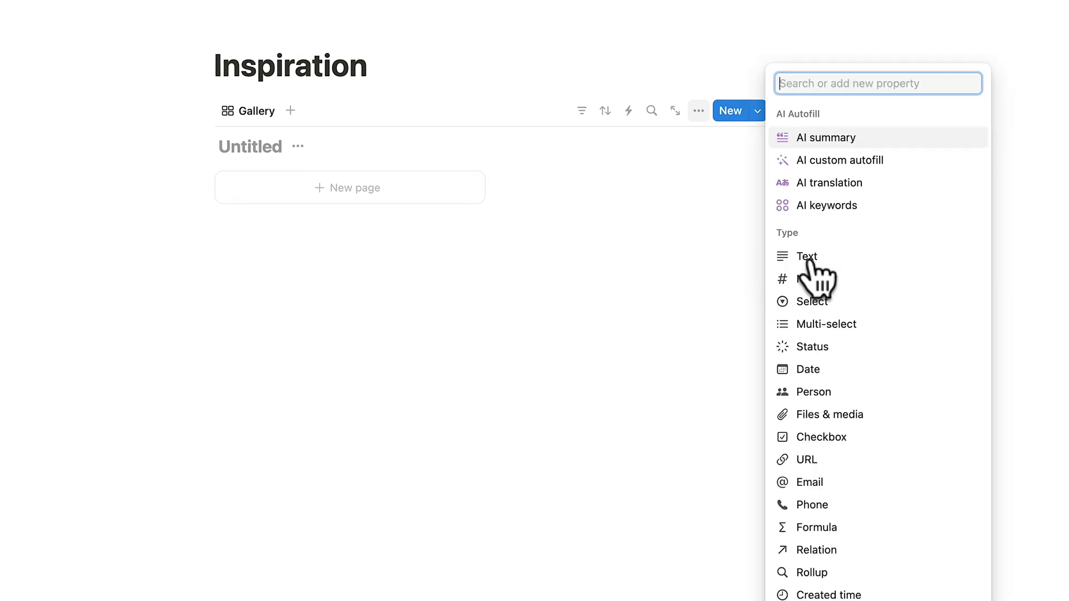
{"action": "left_click", "coordinate": [860, 355]}
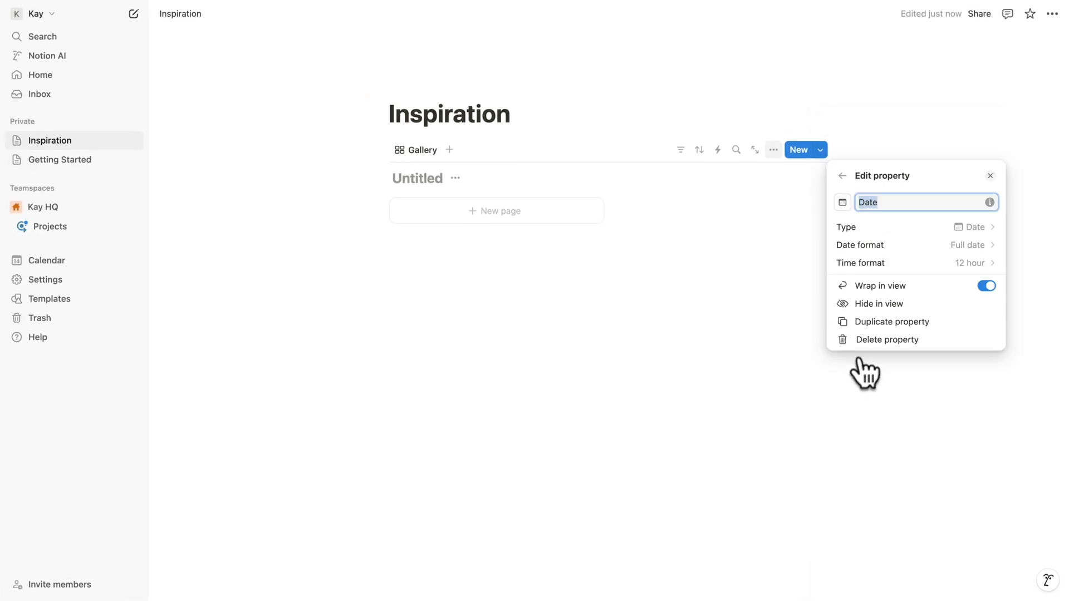
{"action": "left_click", "coordinate": [963, 245]}
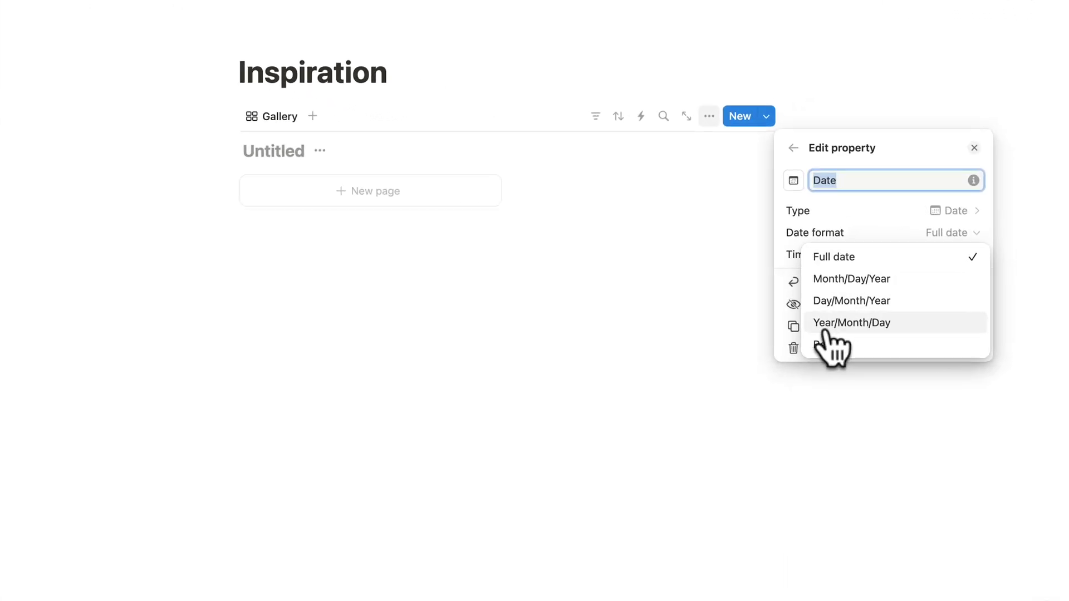
{"action": "left_click", "coordinate": [823, 329]}
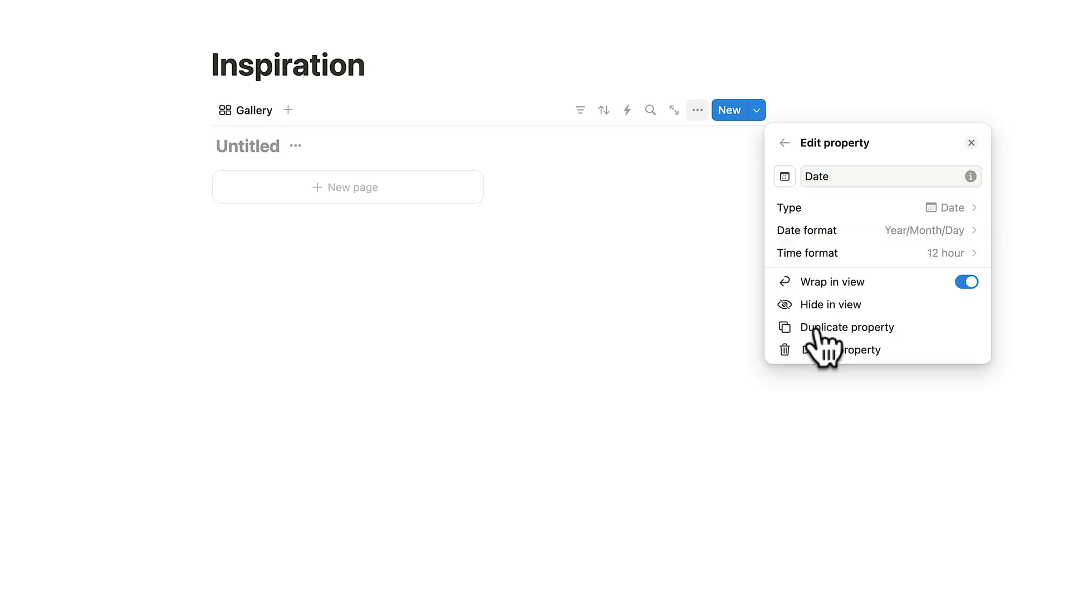
{"action": "left_click", "coordinate": [785, 143]}
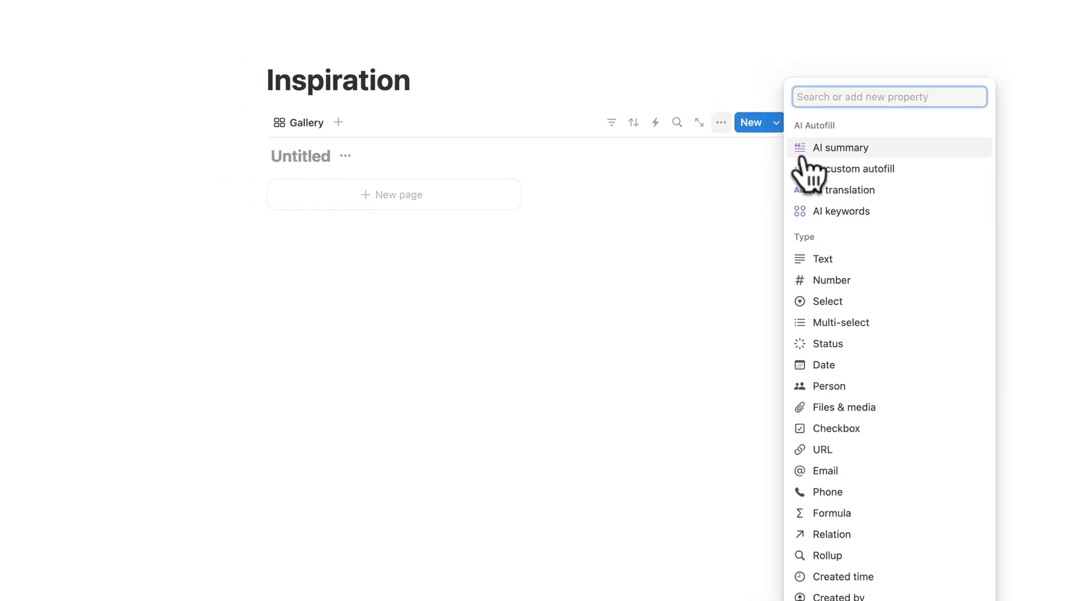
{"action": "left_click", "coordinate": [685, 215]}
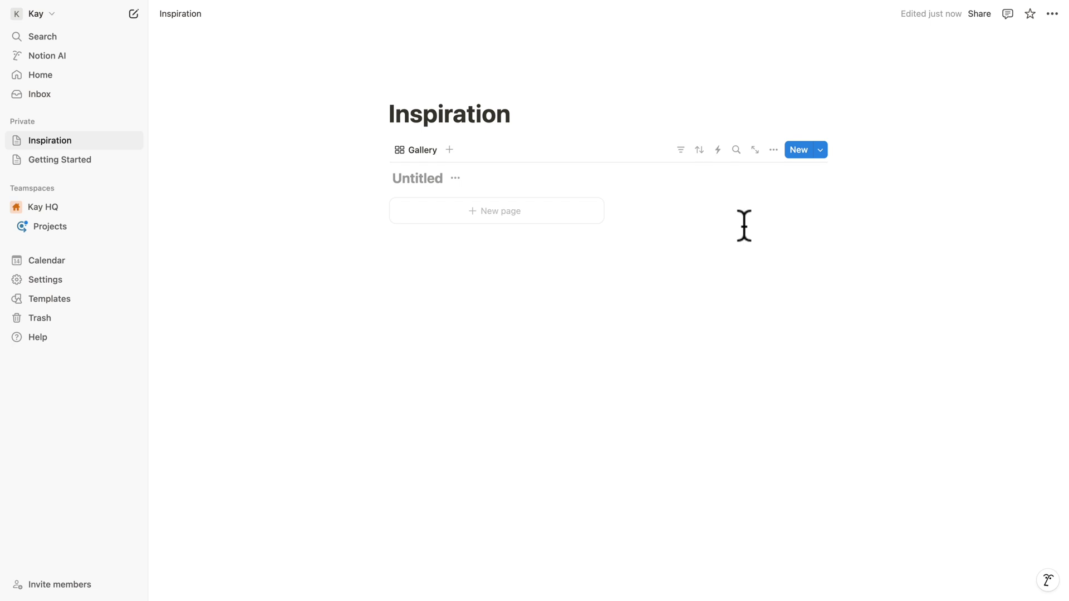
Create a blank page in the gallery to view its properties, and delete that page
{"action": "left_click", "coordinate": [483, 214]}
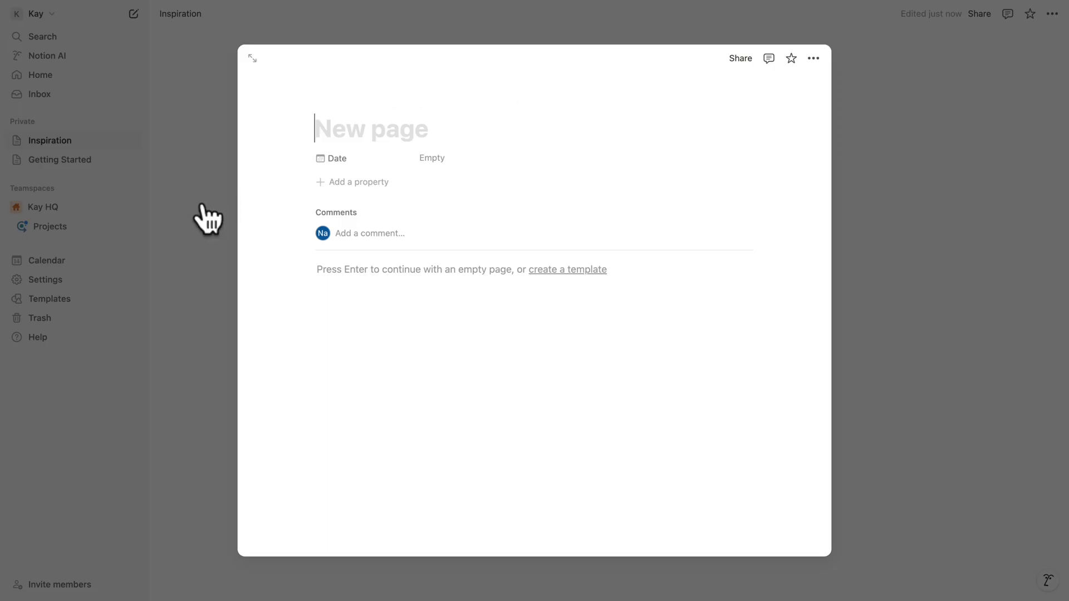
{"action": "left_click", "coordinate": [202, 205]}
{"action": "left_click", "coordinate": [585, 212]}
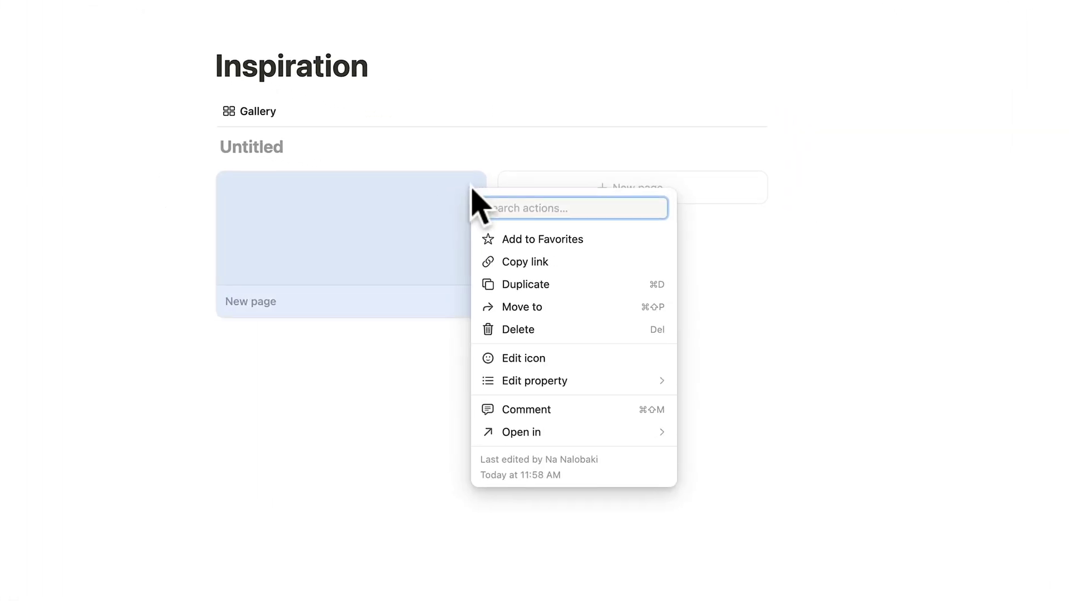
{"action": "left_click", "coordinate": [515, 330]}
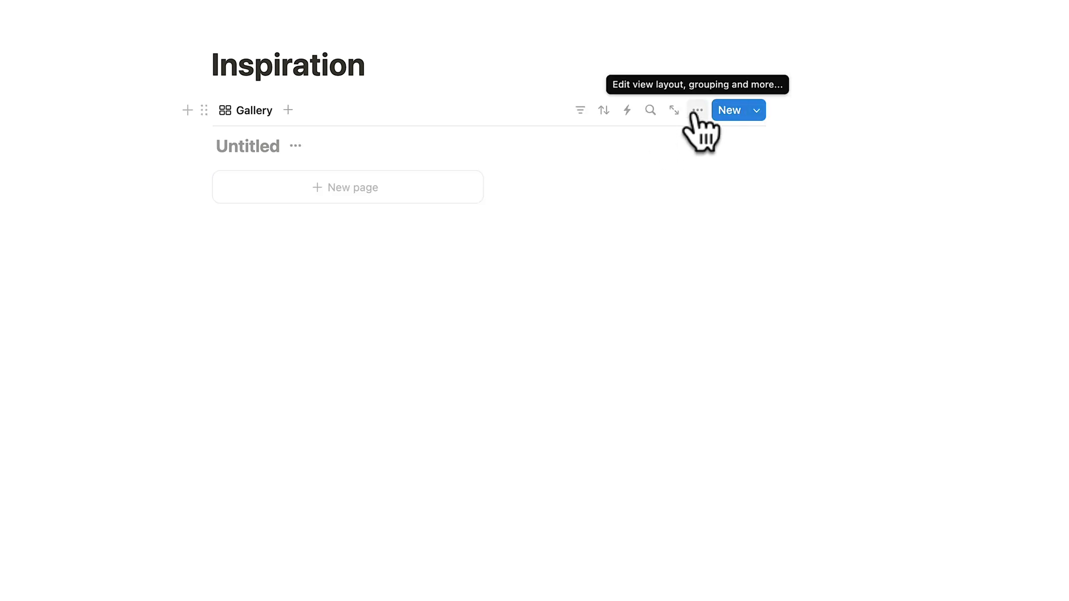
Add a text property named tag to the gallery database
{"action": "left_click", "coordinate": [697, 109]}
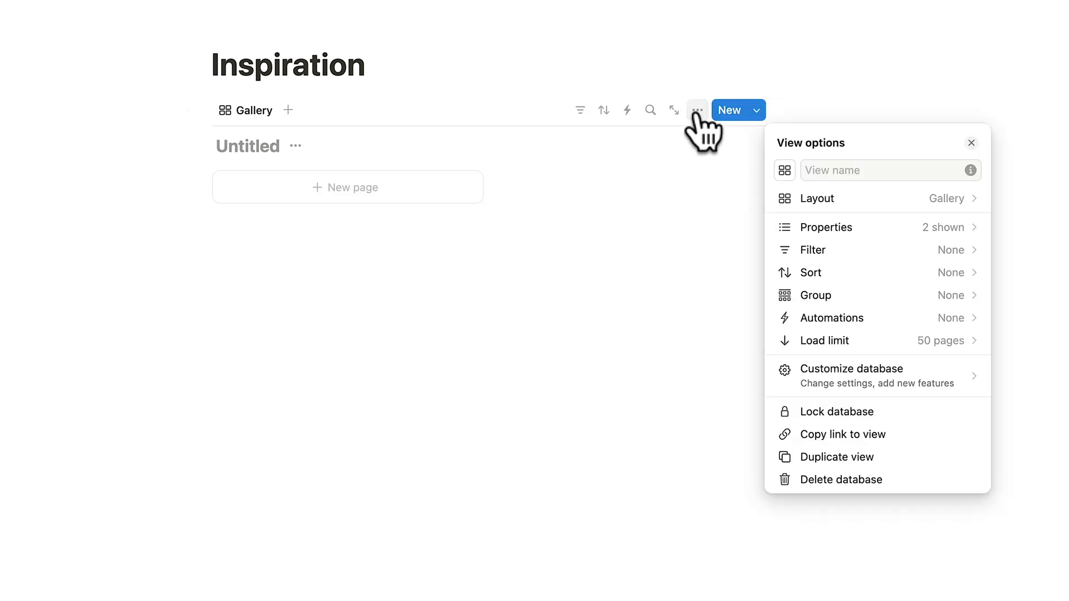
{"action": "left_click", "coordinate": [805, 227]}
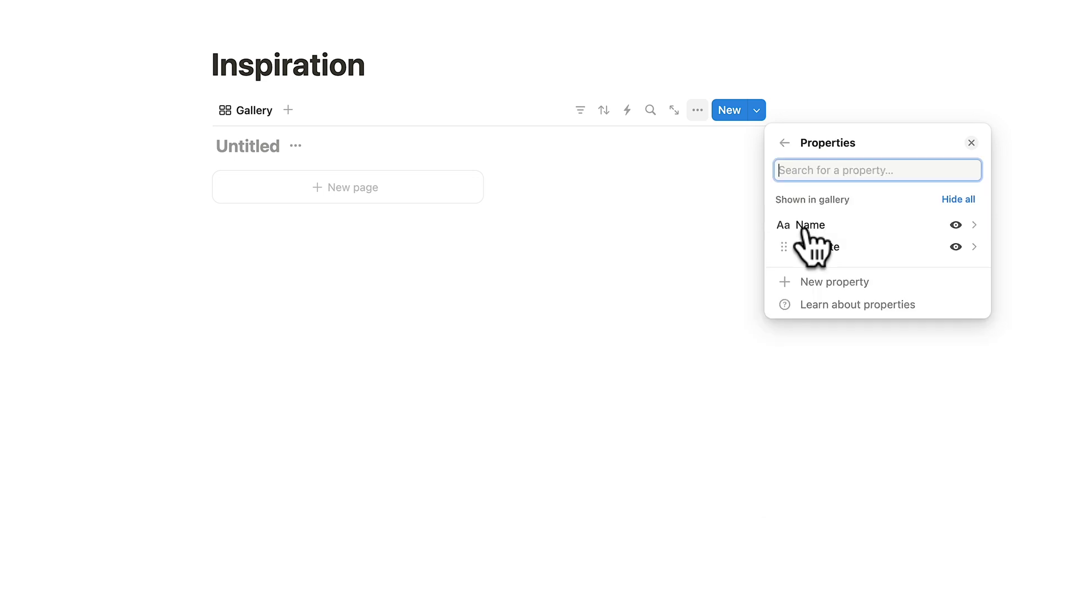
{"action": "left_click", "coordinate": [799, 283]}
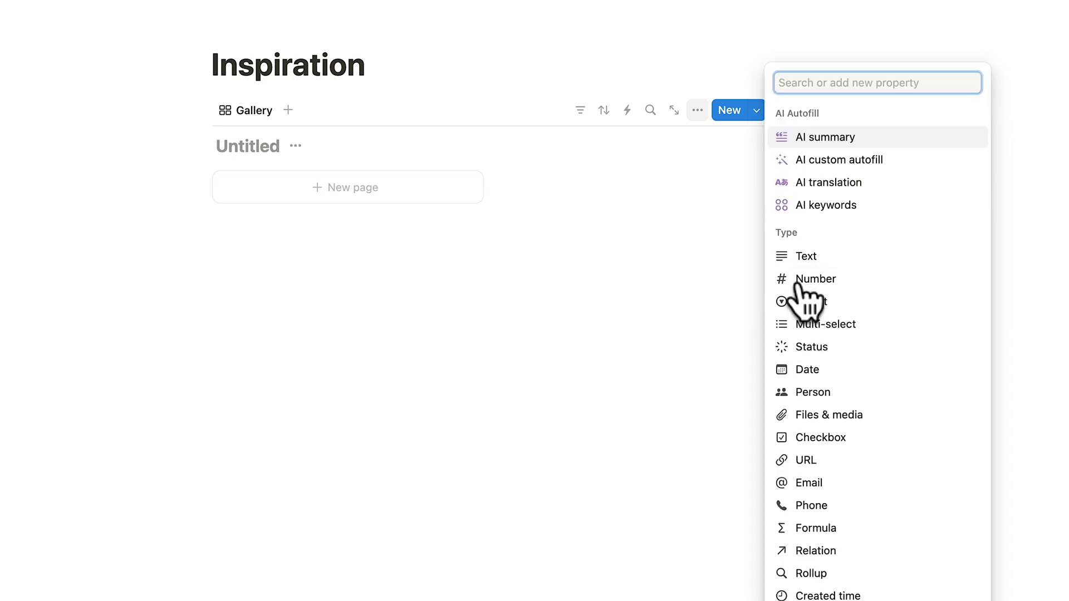
{"action": "type", "text": "tag"}
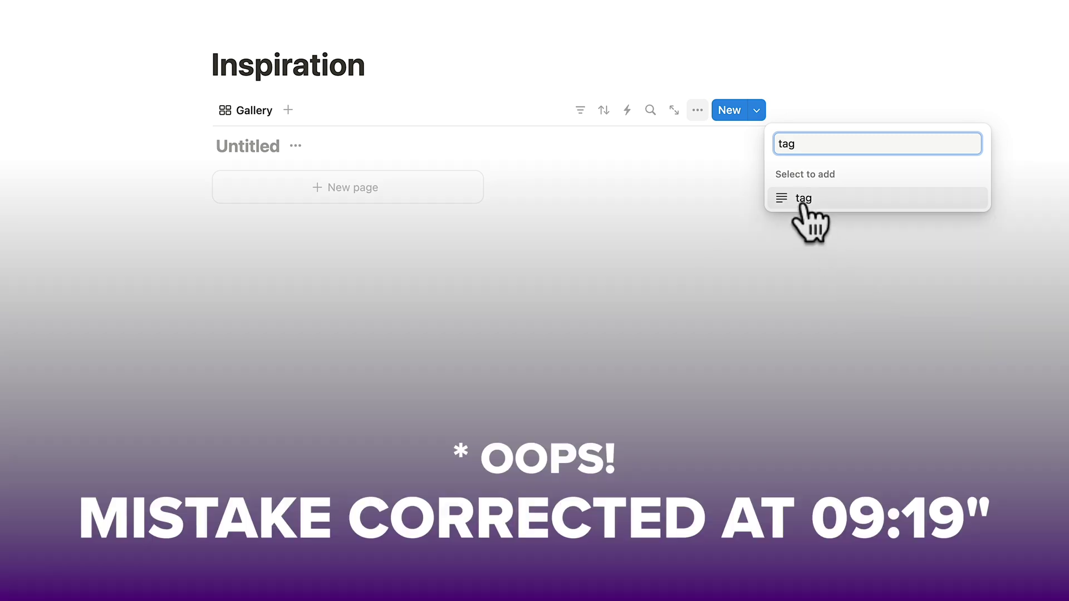
{"action": "left_click", "coordinate": [803, 205]}
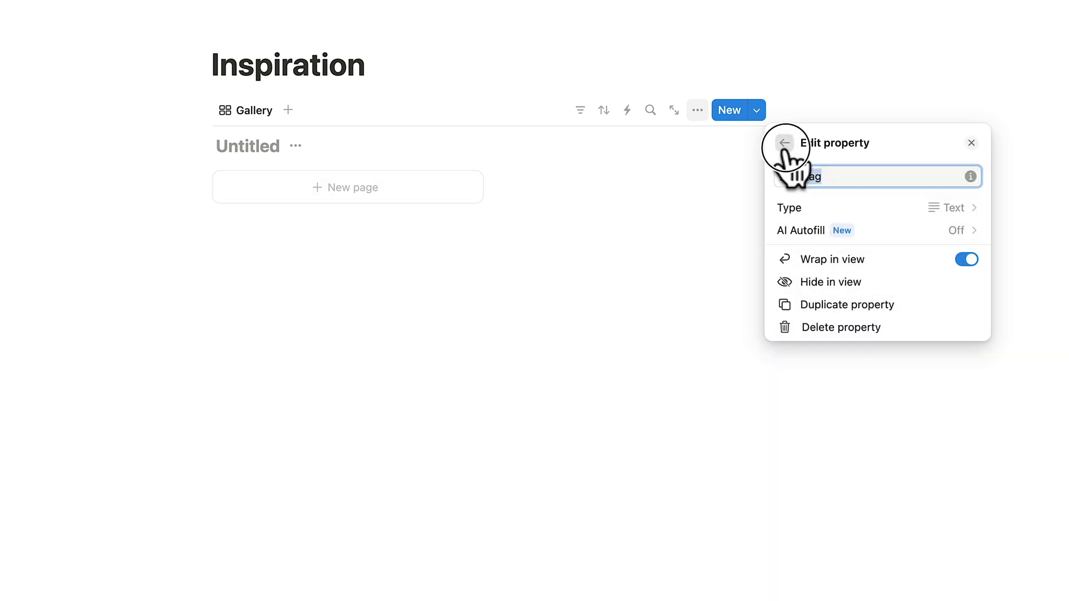
{"action": "left_click", "coordinate": [784, 143]}
Add a URL property to the gallery database, keeping its default name
{"action": "type", "text": "url"}
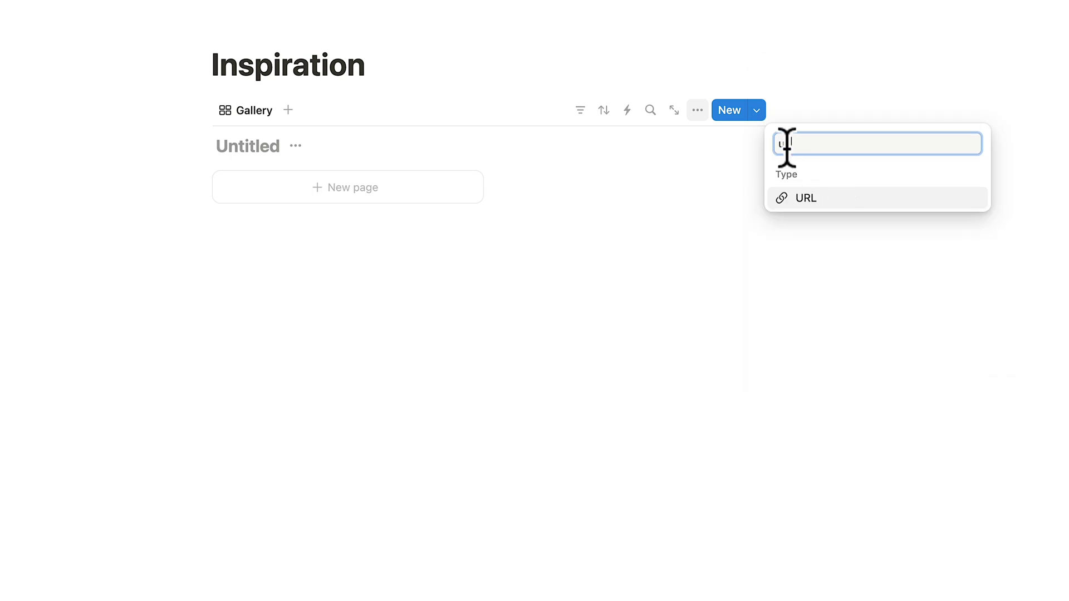
{"action": "left_click", "coordinate": [806, 202]}
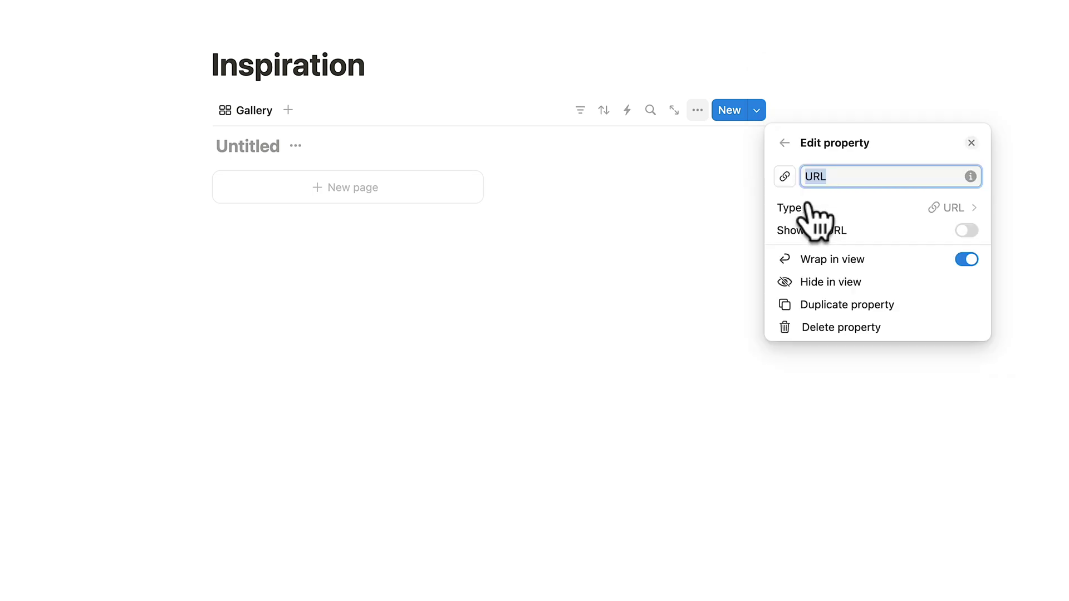
{"action": "left_click", "coordinate": [784, 143]}
Add a Select property to the gallery database and open a blank entry in its options
{"action": "type", "text": "sele"}
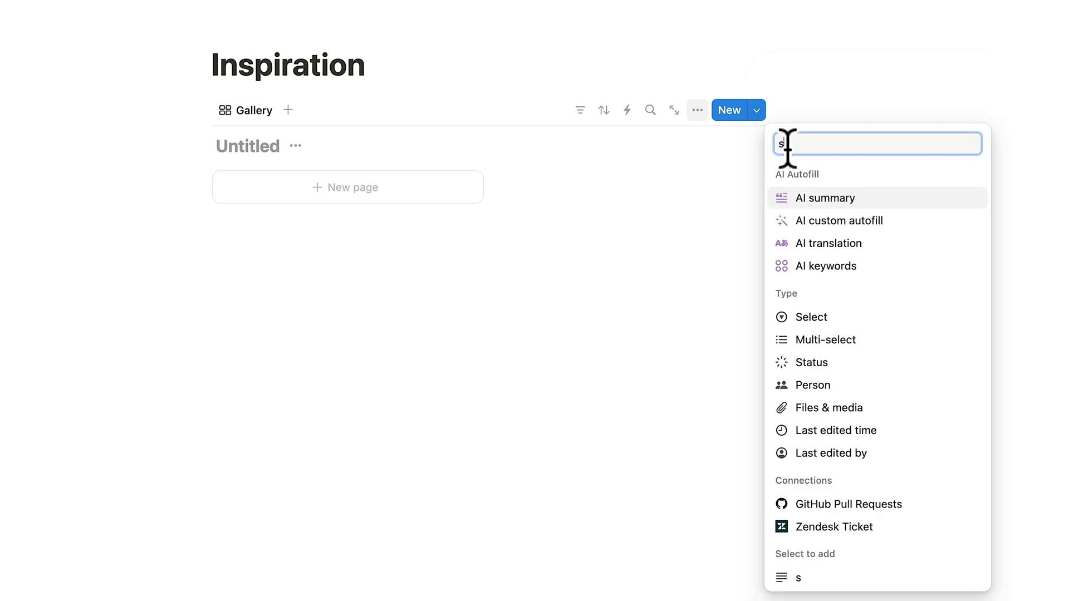
{"action": "type", "text": "ct"}
{"action": "left_click", "coordinate": [810, 199]}
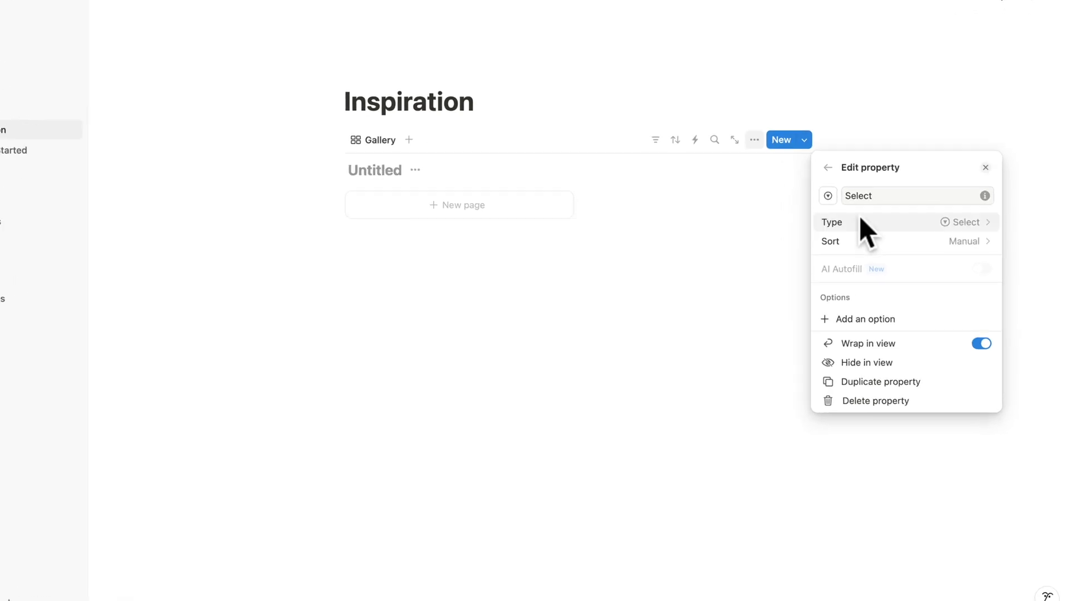
{"action": "left_click", "coordinate": [826, 319]}
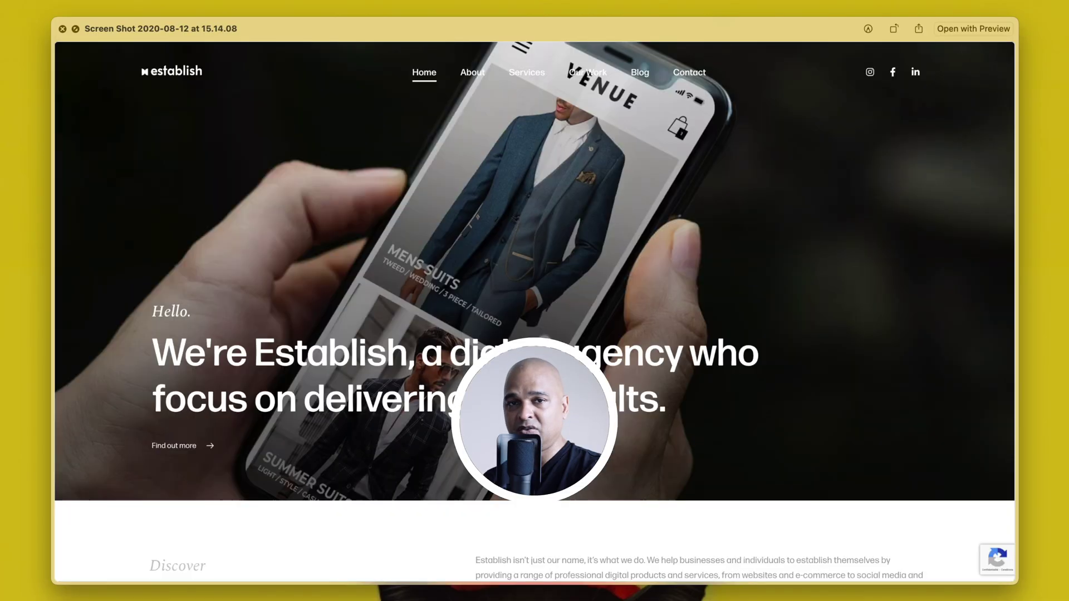
Browse the saved website screenshots one after another in the file preview
{"action": "key", "text": "Right"}
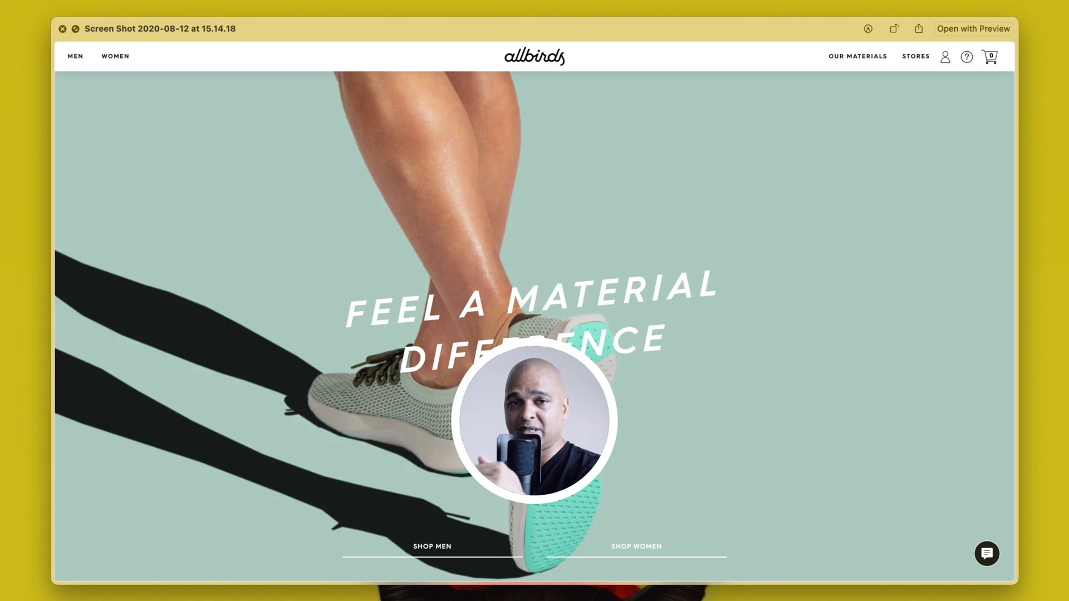
{"action": "key", "text": "Right"}
{"action": "key", "text": "Right"}
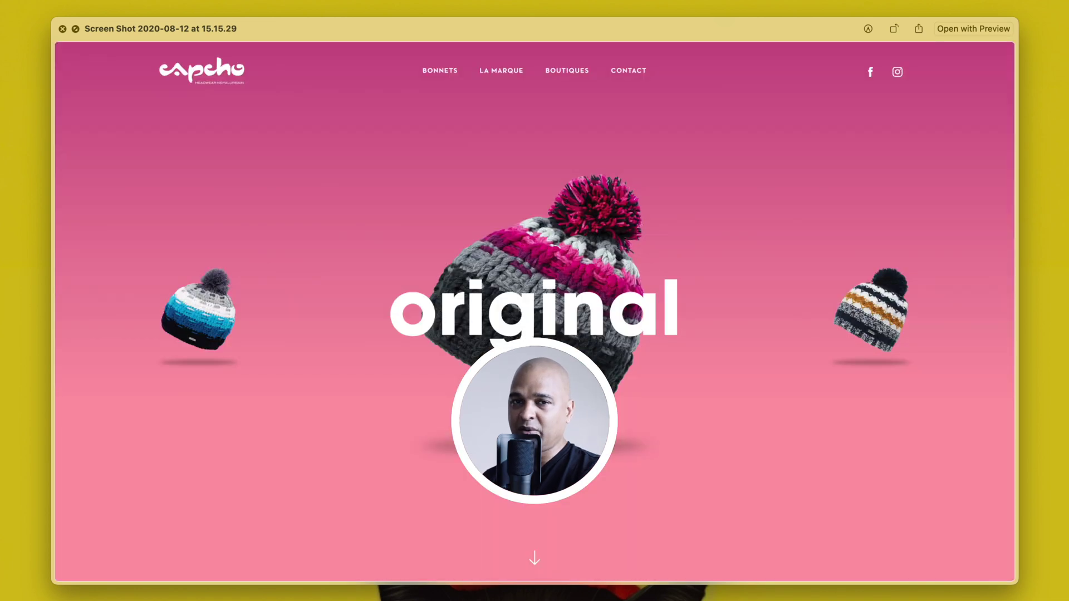
{"action": "key", "text": "Right"}
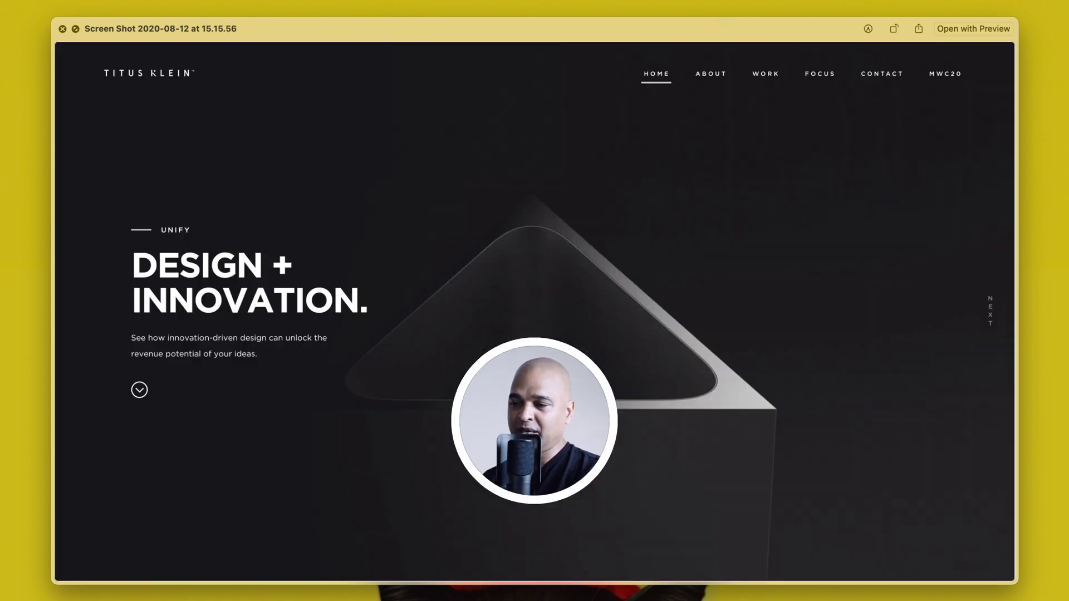
{"action": "key", "text": "Right"}
{"action": "key", "text": "Right"}
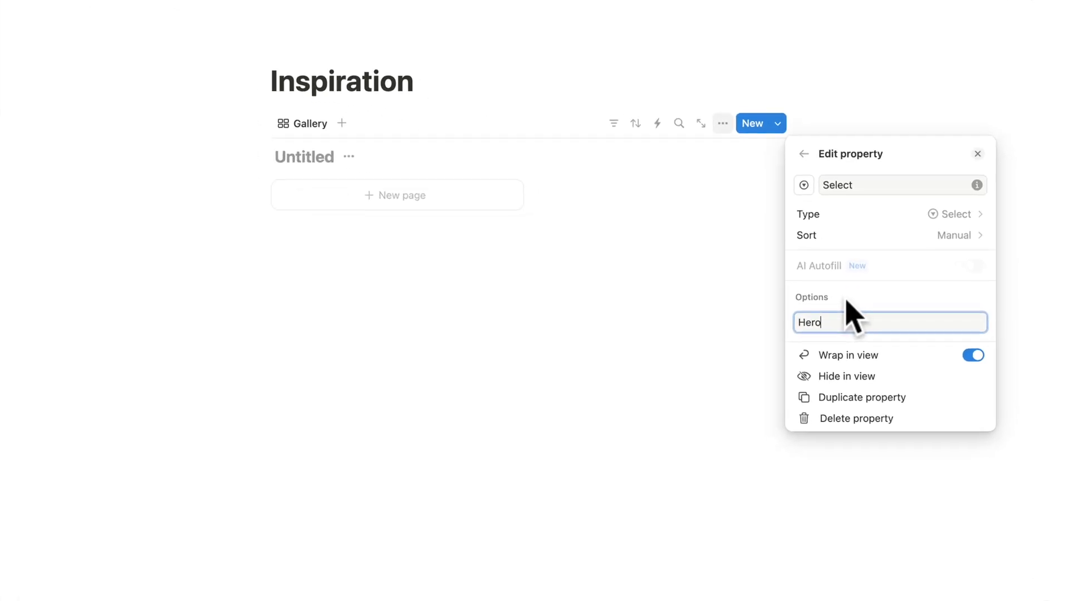
Add the options Hero and Page to the Select property
{"action": "key", "text": "Return"}
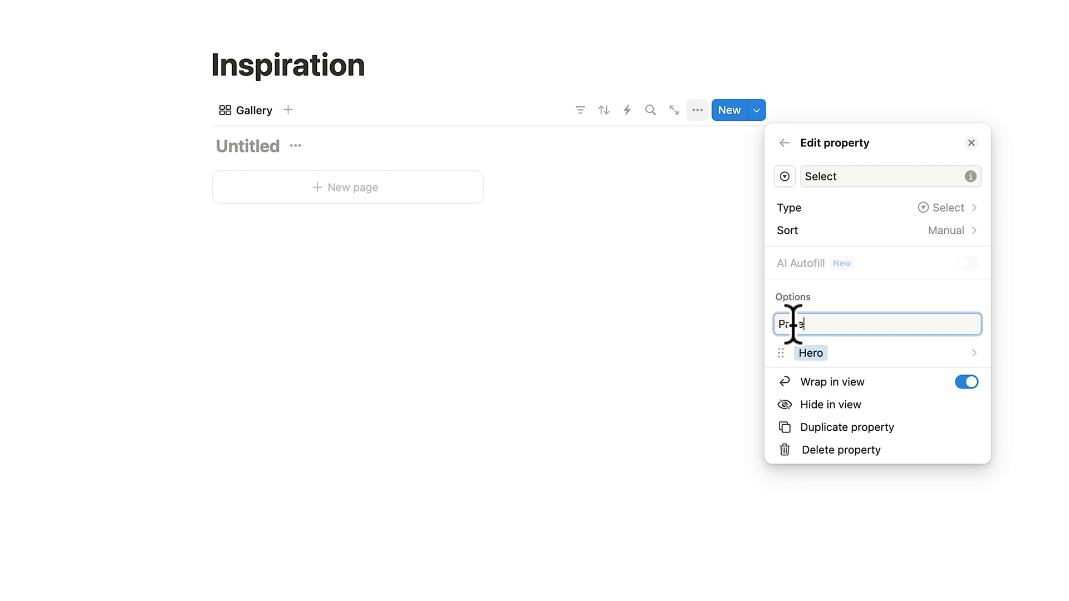
{"action": "type", "text": "Page"}
{"action": "key", "text": "Return"}
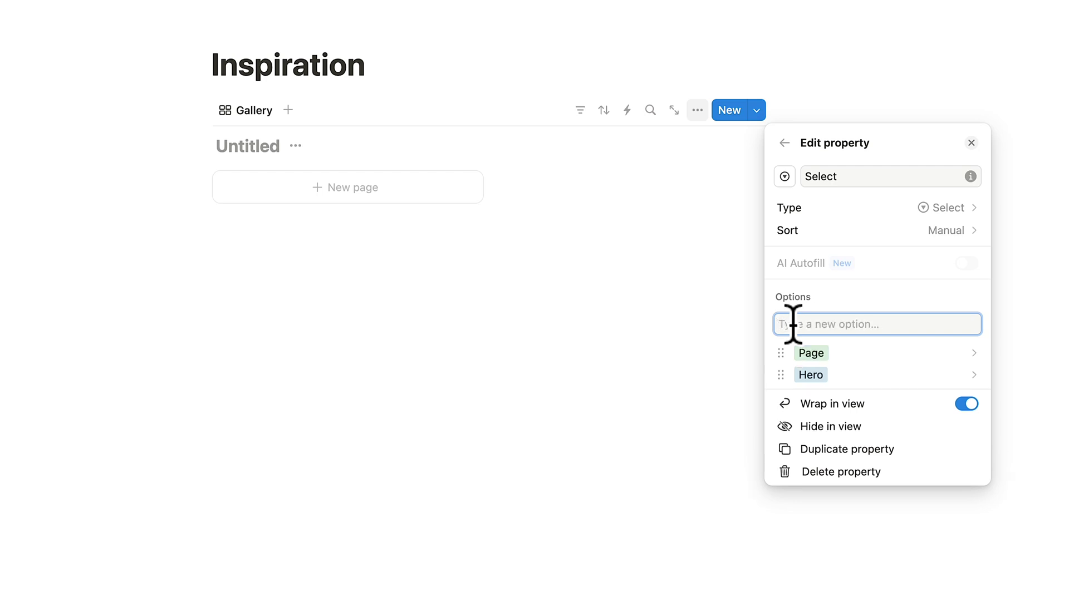
Close the blank option entry of the Select property
{"action": "key", "text": "Escape"}
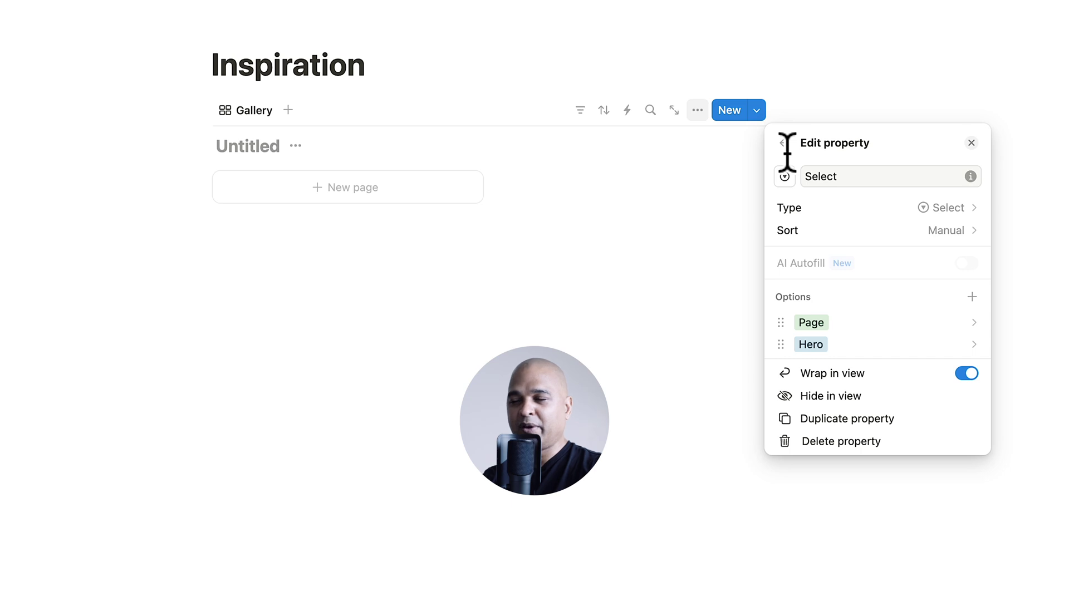
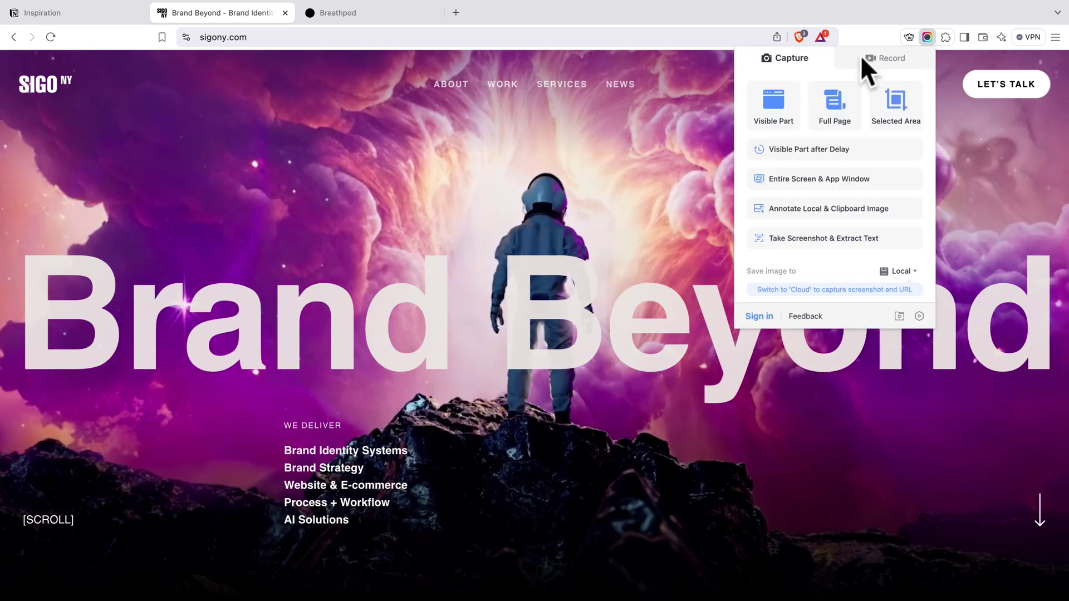
Capture the visible part of the sigony.com page with Awesome Screenshot and copy the image
{"action": "left_click", "coordinate": [882, 59]}
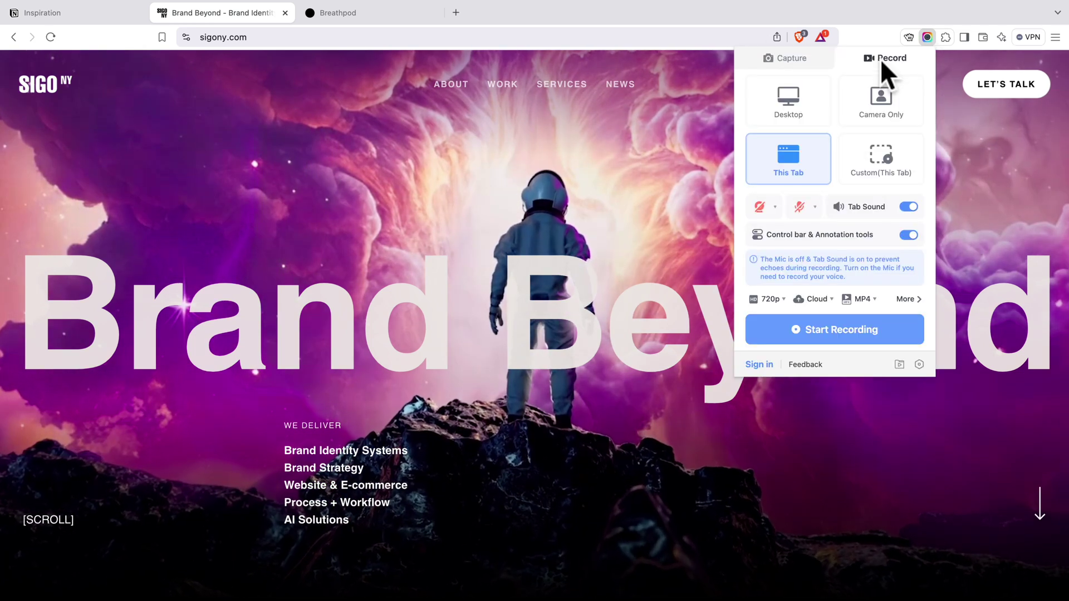
{"action": "left_click", "coordinate": [801, 60]}
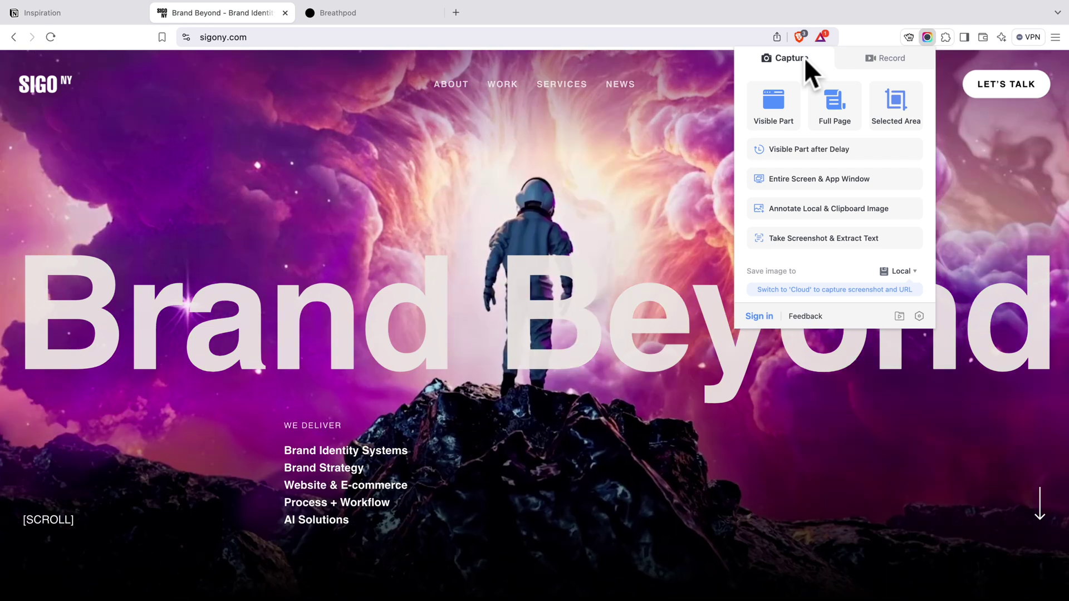
{"action": "left_click", "coordinate": [768, 111]}
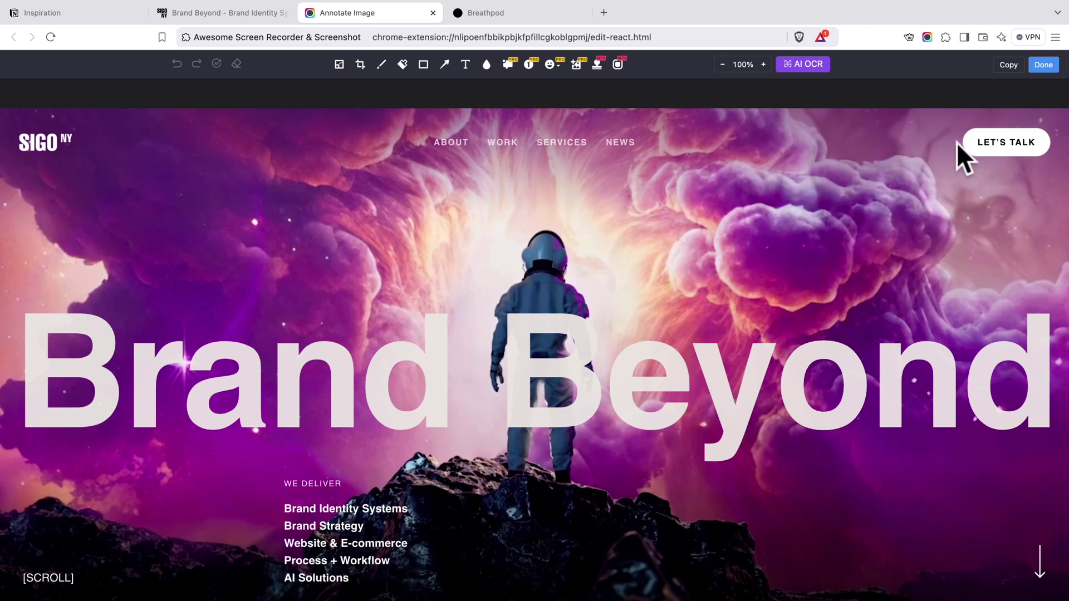
{"action": "left_click", "coordinate": [1008, 65]}
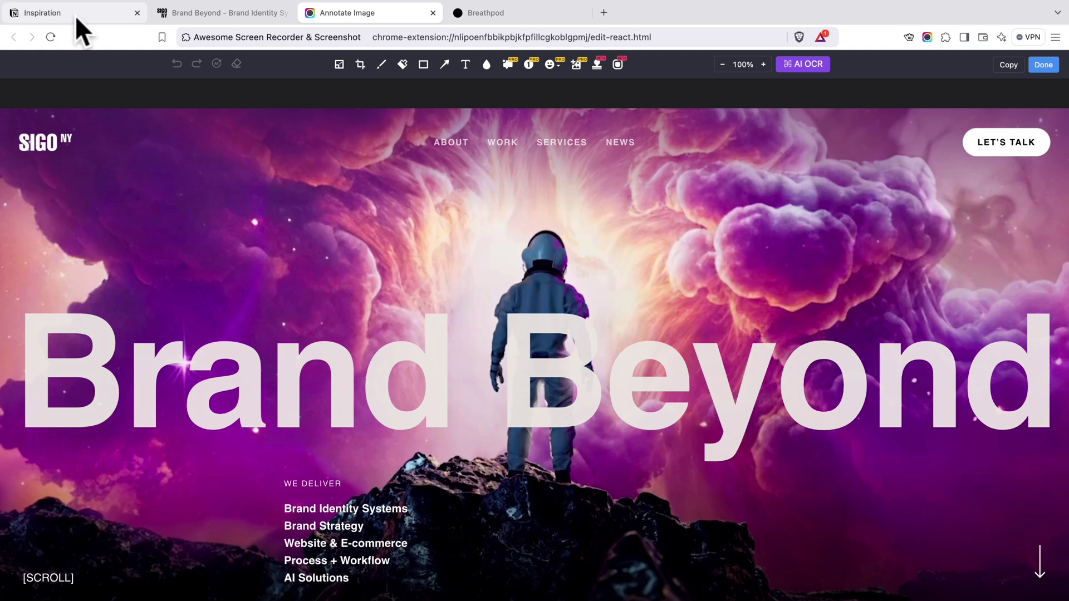
Create a page titled Sigony Hero in the Notion Inspiration gallery and set its date to 2025/01/14
{"action": "left_click", "coordinate": [76, 15]}
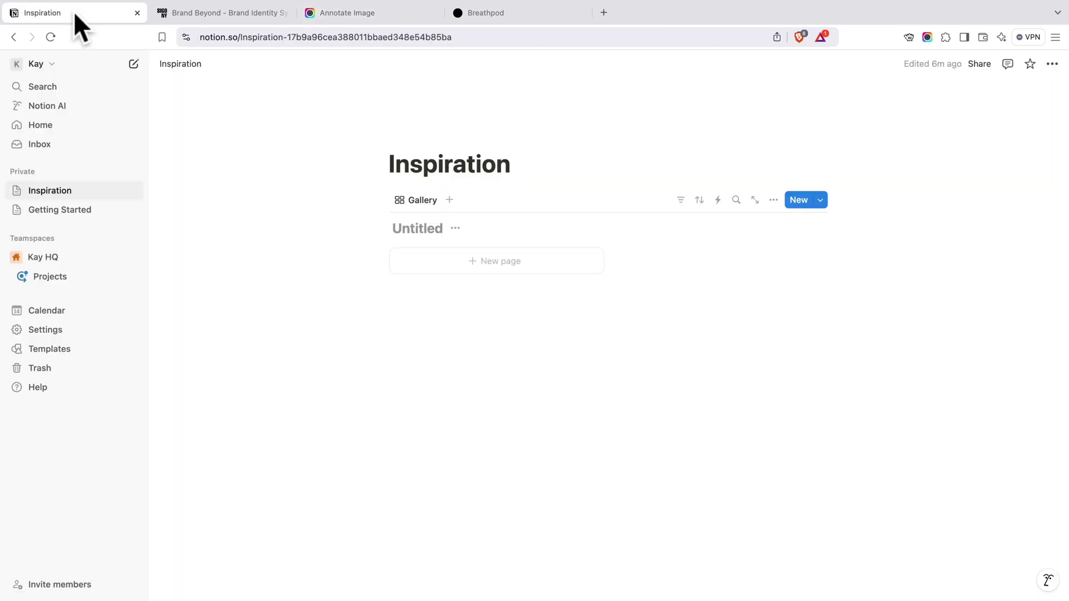
{"action": "left_click", "coordinate": [500, 261]}
{"action": "type", "text": "Sigony Hero"}
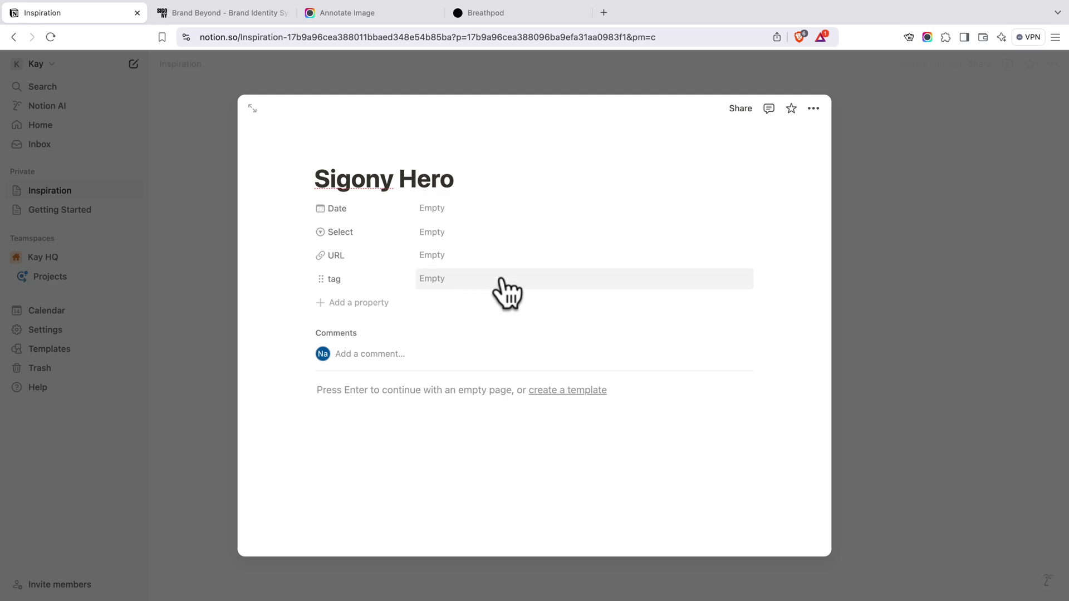
{"action": "left_click", "coordinate": [432, 209]}
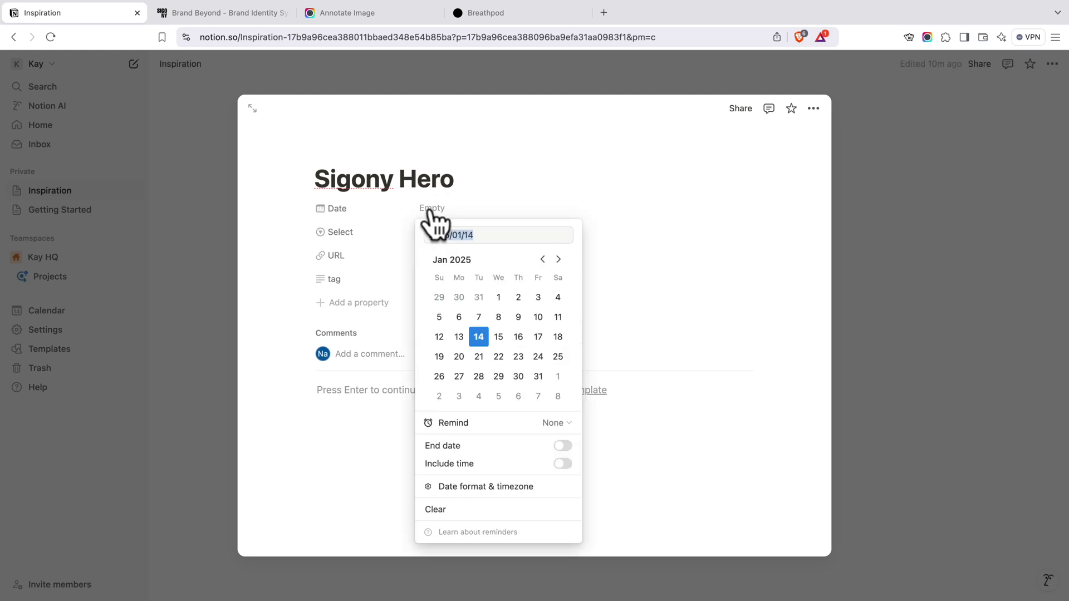
{"action": "left_click", "coordinate": [479, 337]}
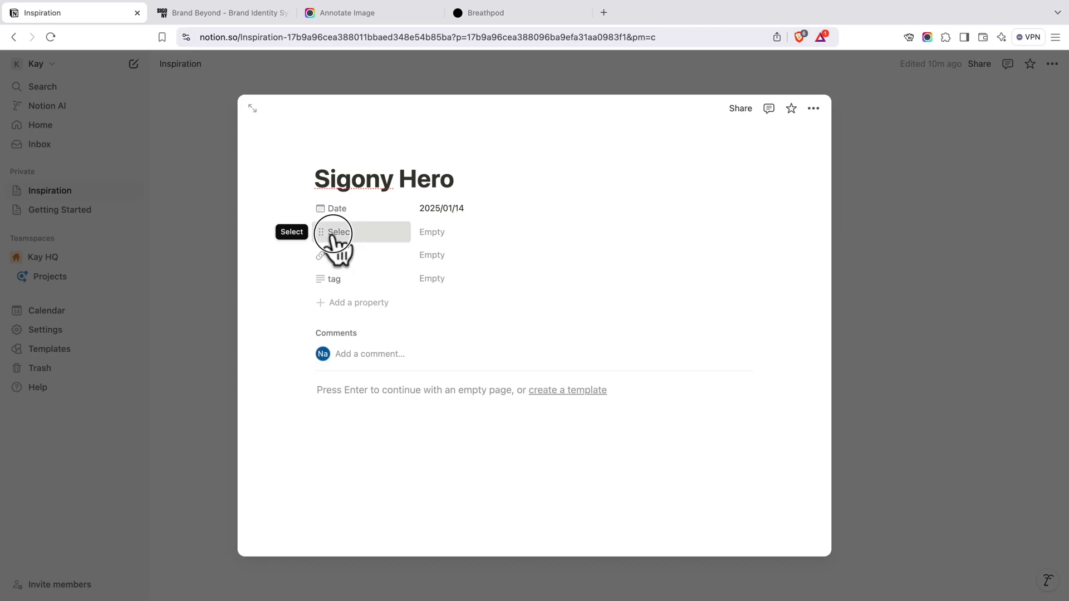
Rename the Select property as Type and set it to Hero for the Sigony Hero page
{"action": "left_click", "coordinate": [334, 232]}
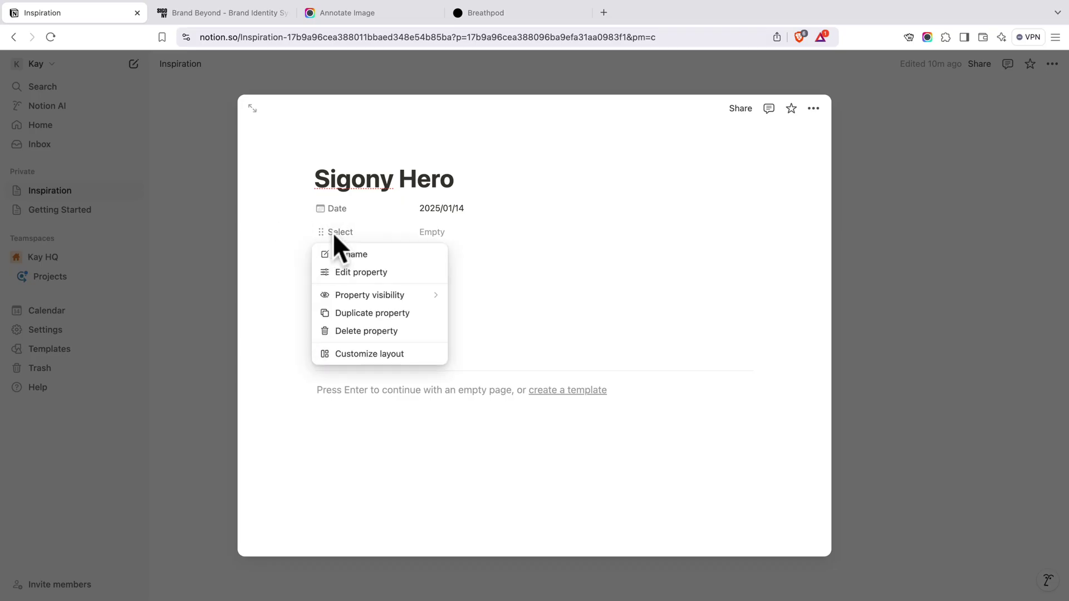
{"action": "left_click", "coordinate": [339, 255]}
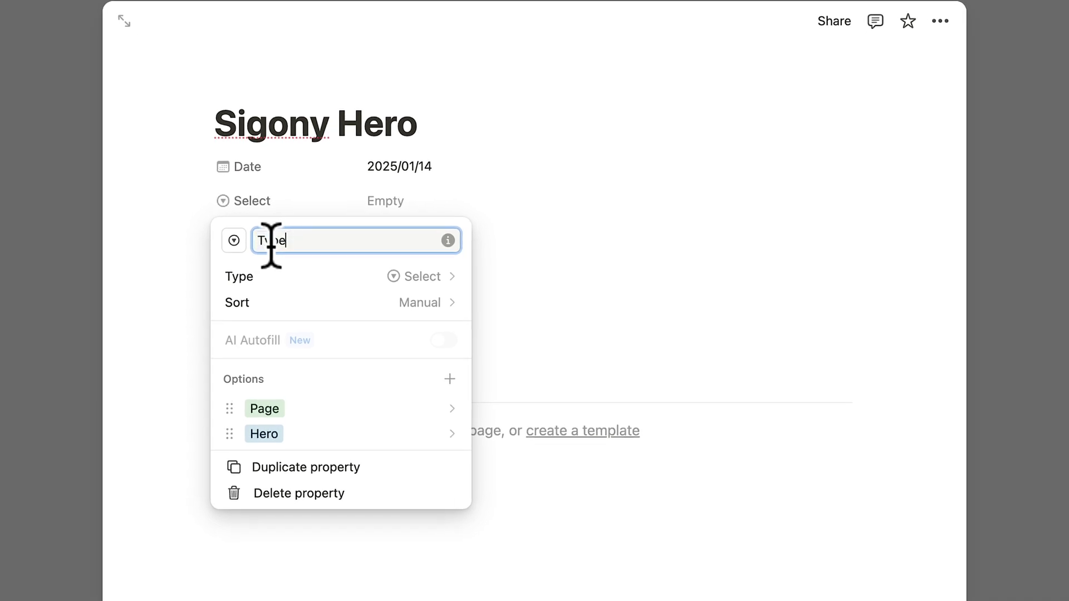
{"action": "left_click", "coordinate": [172, 306]}
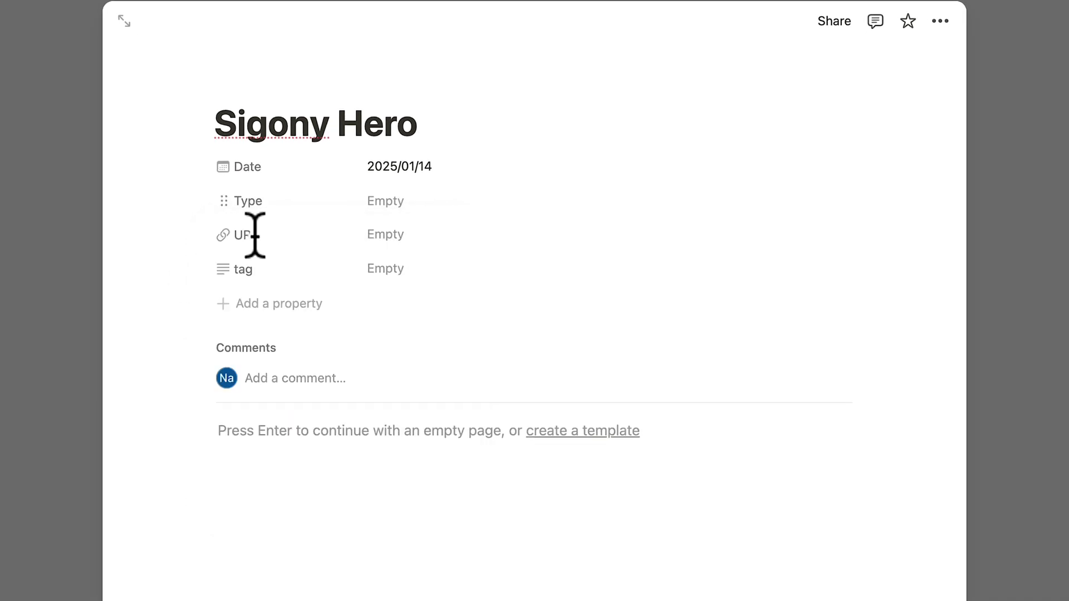
{"action": "left_click", "coordinate": [380, 204]}
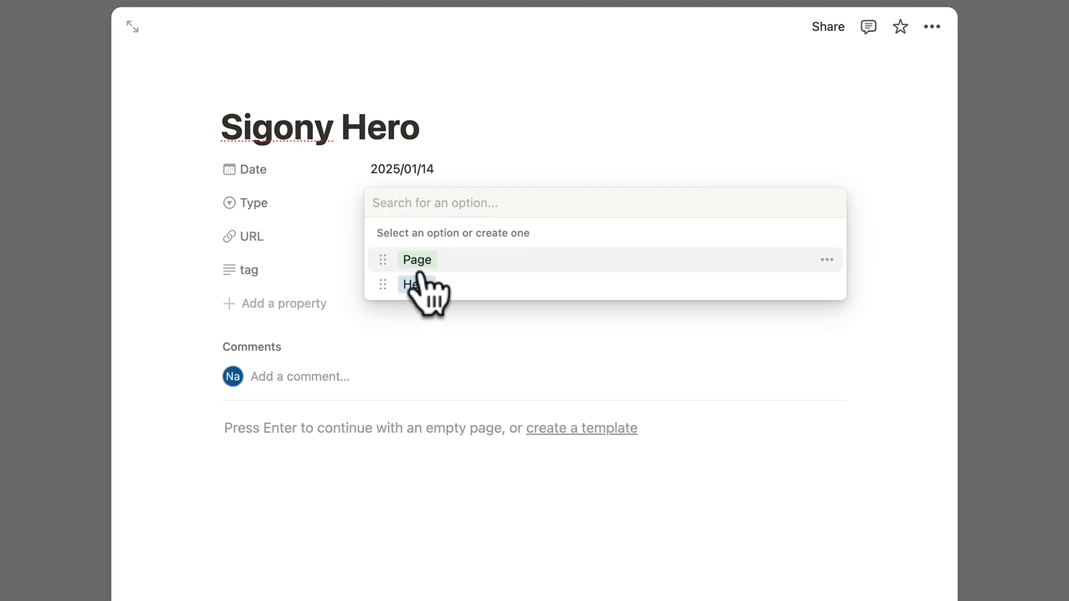
{"action": "left_click", "coordinate": [414, 284]}
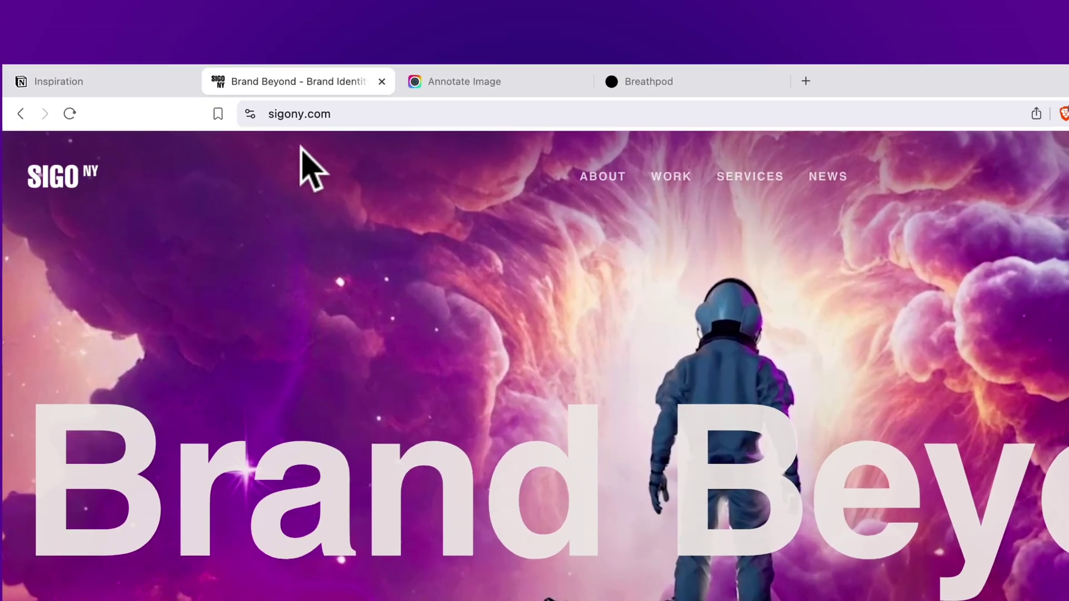
Copy the sigony.com website address into the page's URL property
{"action": "left_click", "coordinate": [216, 37]}
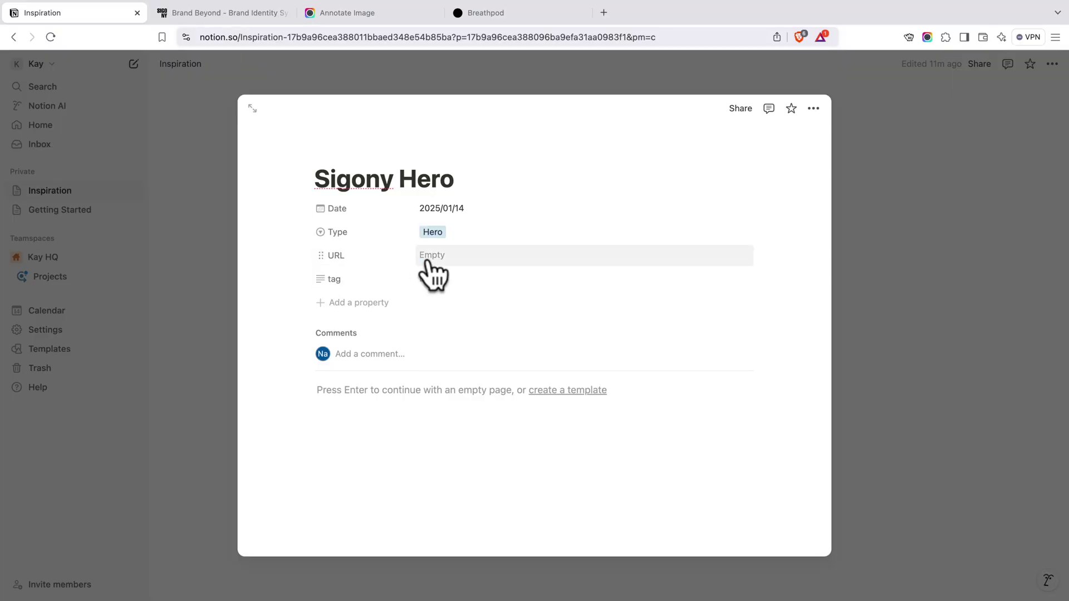
{"action": "left_click", "coordinate": [427, 262]}
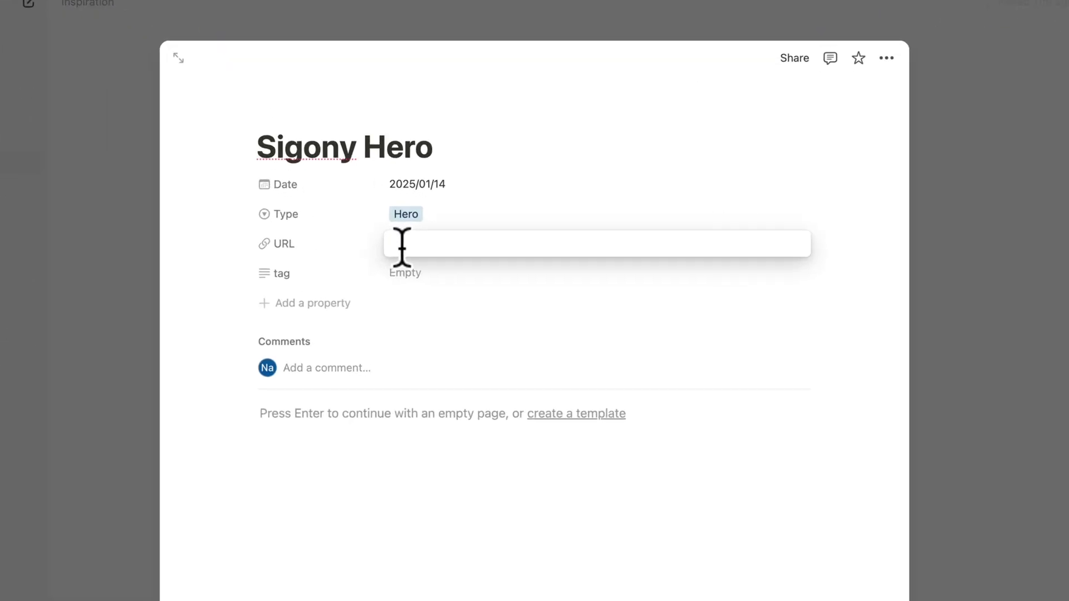
{"action": "key", "text": "super+v"}
{"action": "key", "text": "Return"}
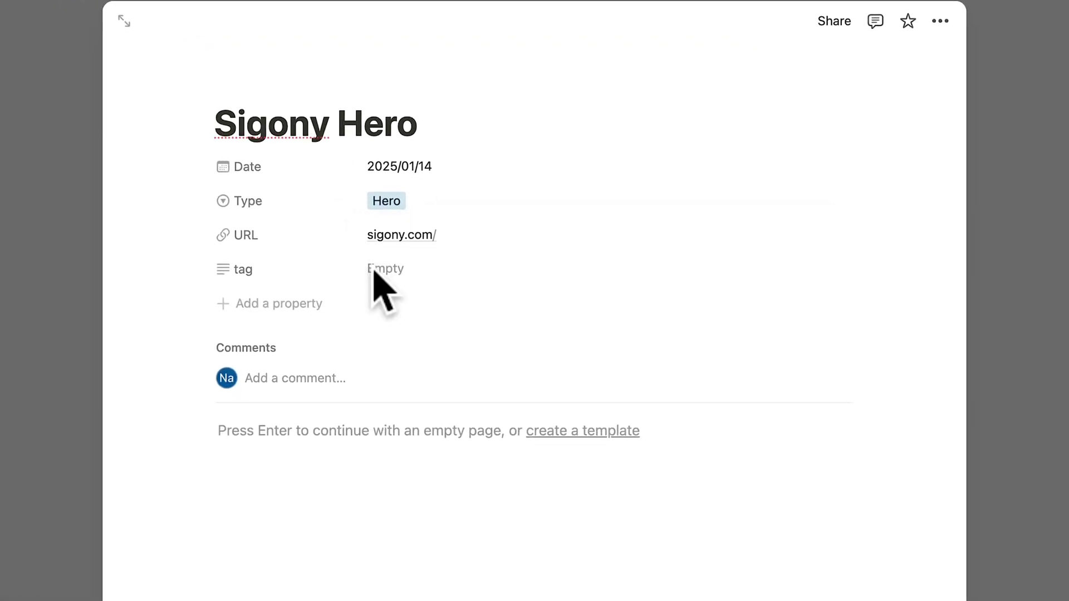
{"action": "left_click", "coordinate": [373, 270]}
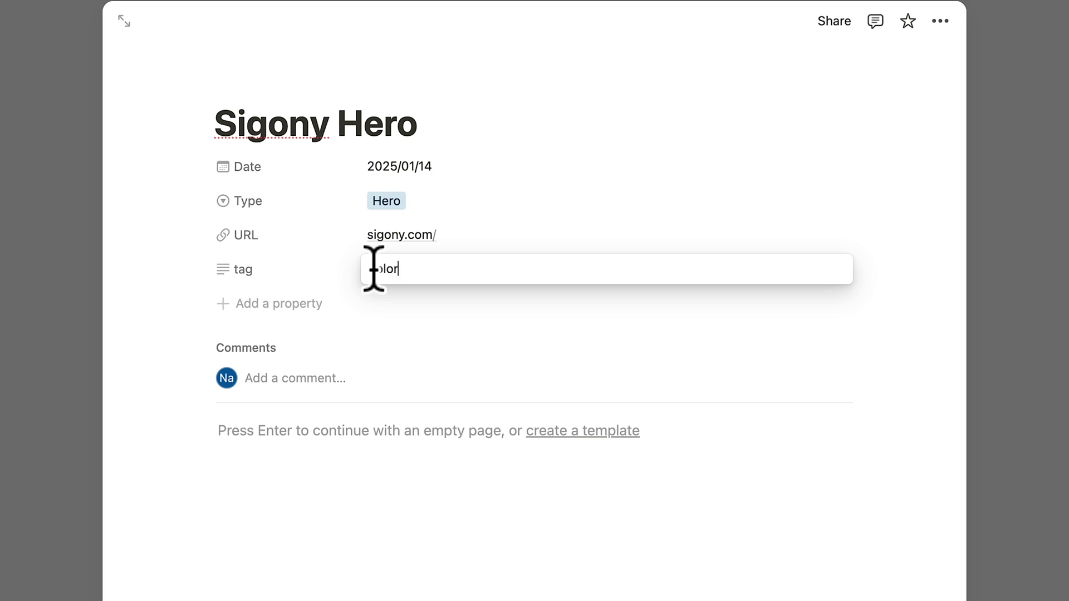
{"action": "type", "text": "colorful"}
{"action": "key", "text": "Return"}
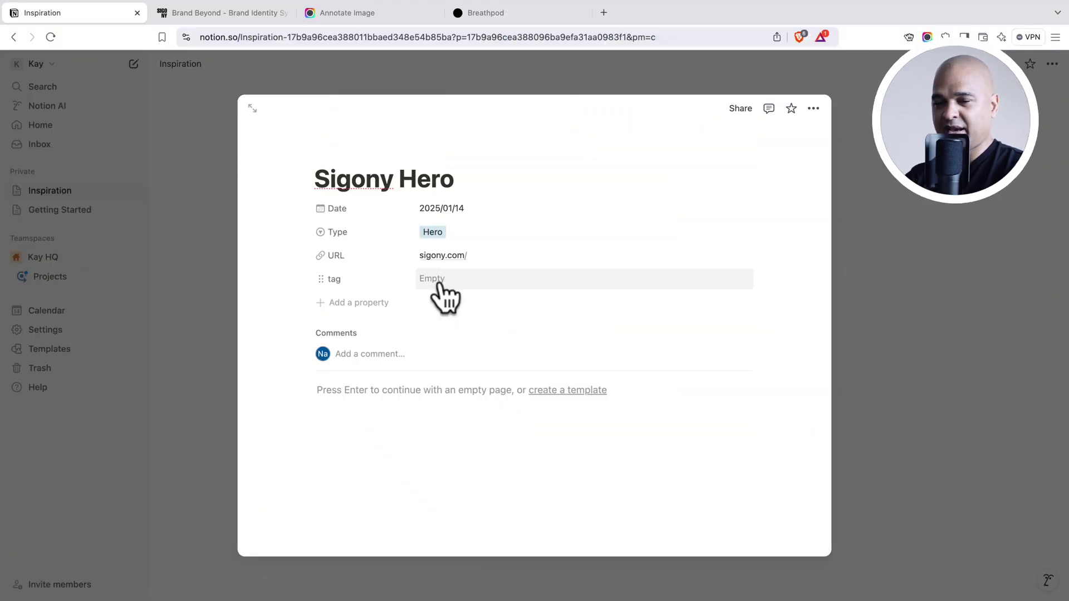
Change the tag property's type to Multi-select
{"action": "left_click", "coordinate": [336, 280]}
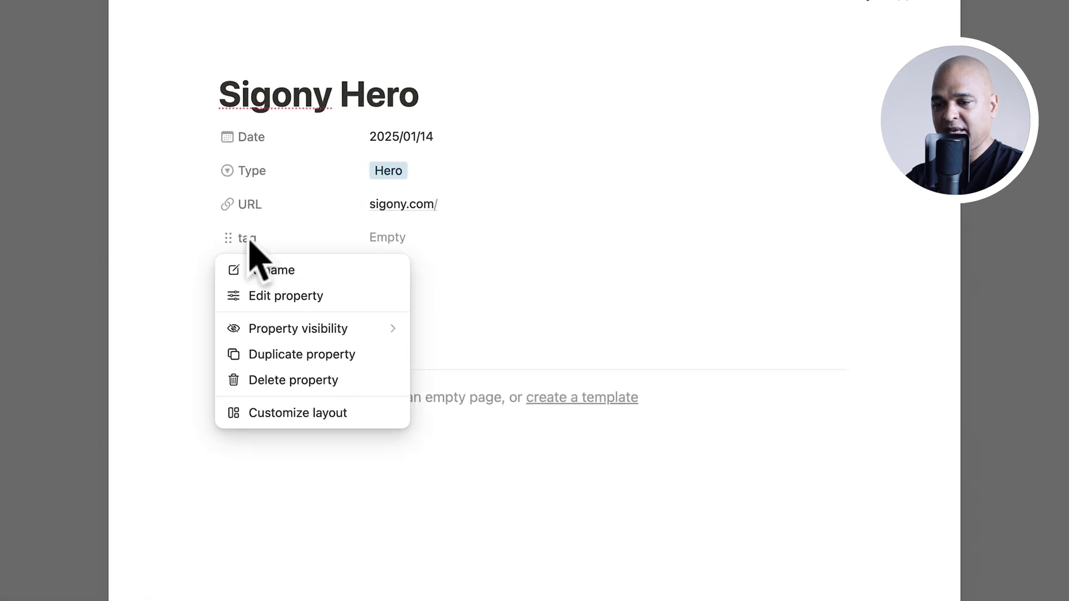
{"action": "left_click", "coordinate": [263, 295]}
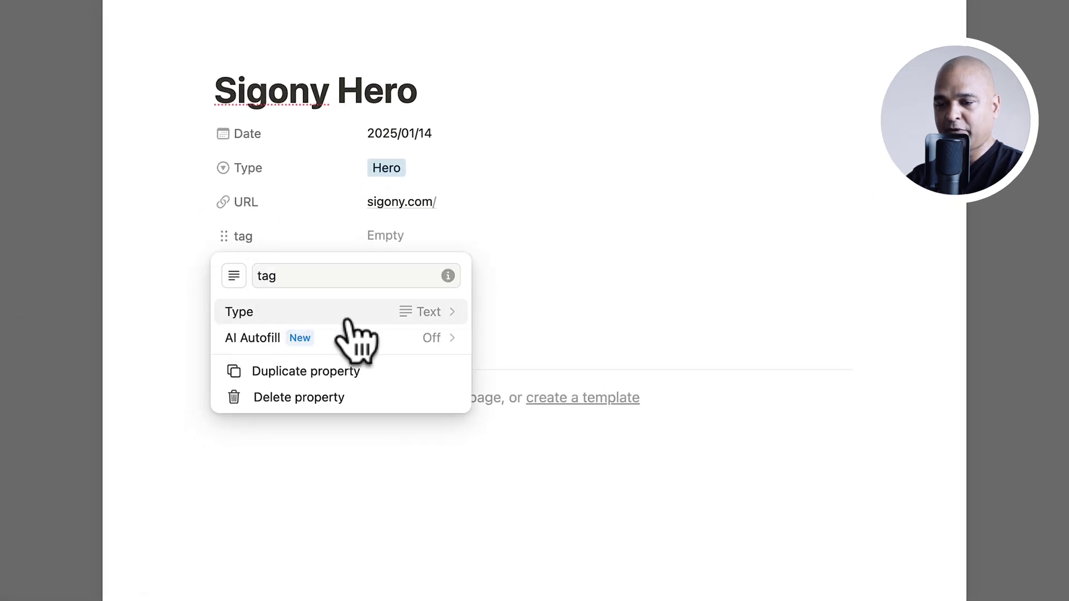
{"action": "left_click", "coordinate": [426, 320]}
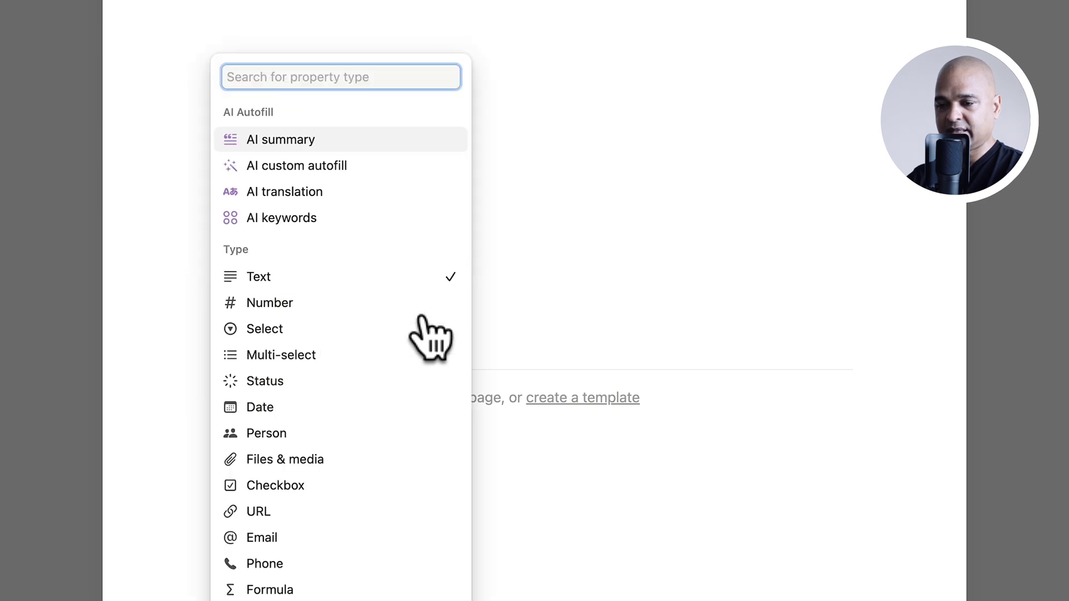
{"action": "left_click", "coordinate": [283, 356]}
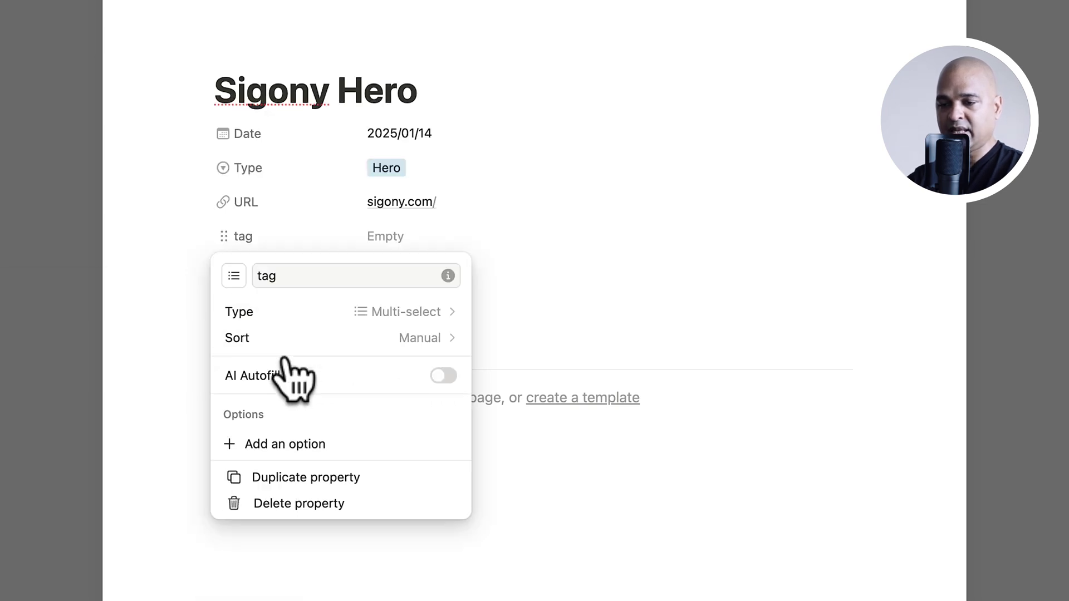
{"action": "left_click", "coordinate": [549, 310]}
Create the tags colorful and pink and assign both to the Sigony Hero page
{"action": "left_click", "coordinate": [406, 236]}
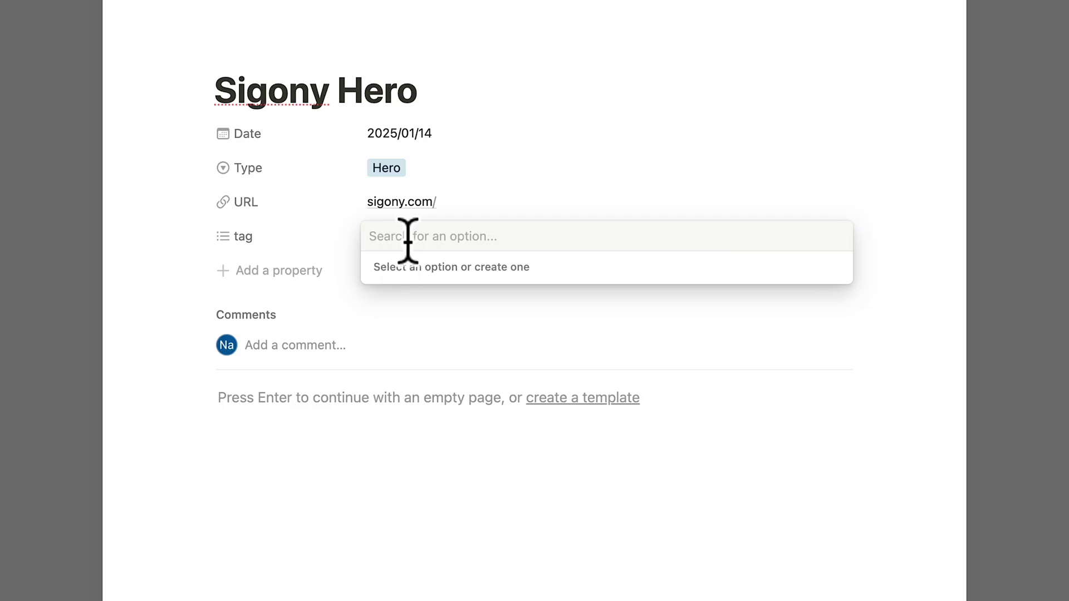
{"action": "type", "text": "colorful"}
{"action": "key", "text": "Return"}
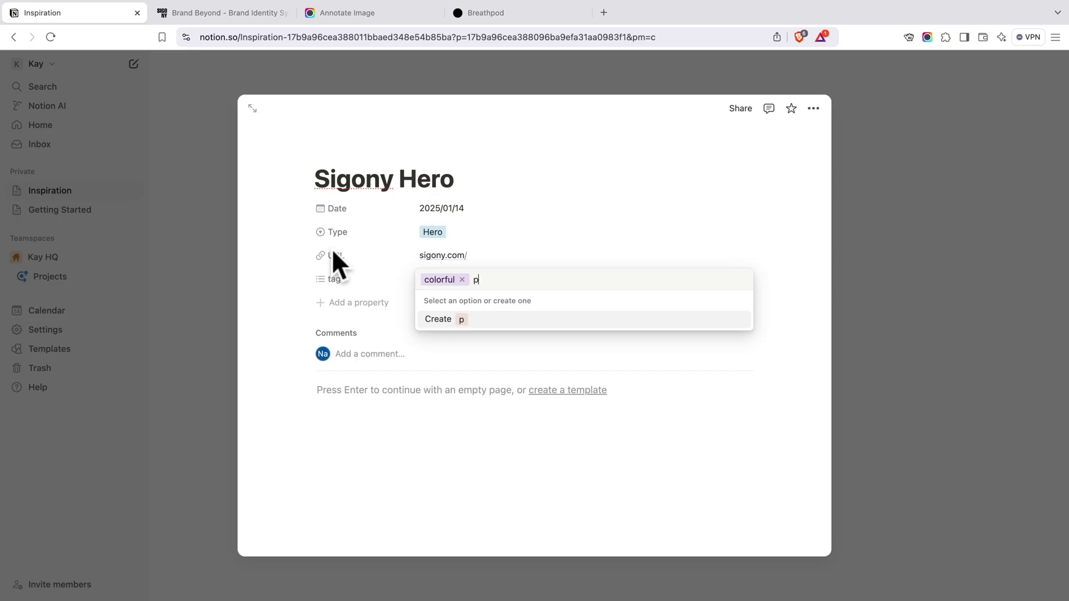
{"action": "type", "text": "ink"}
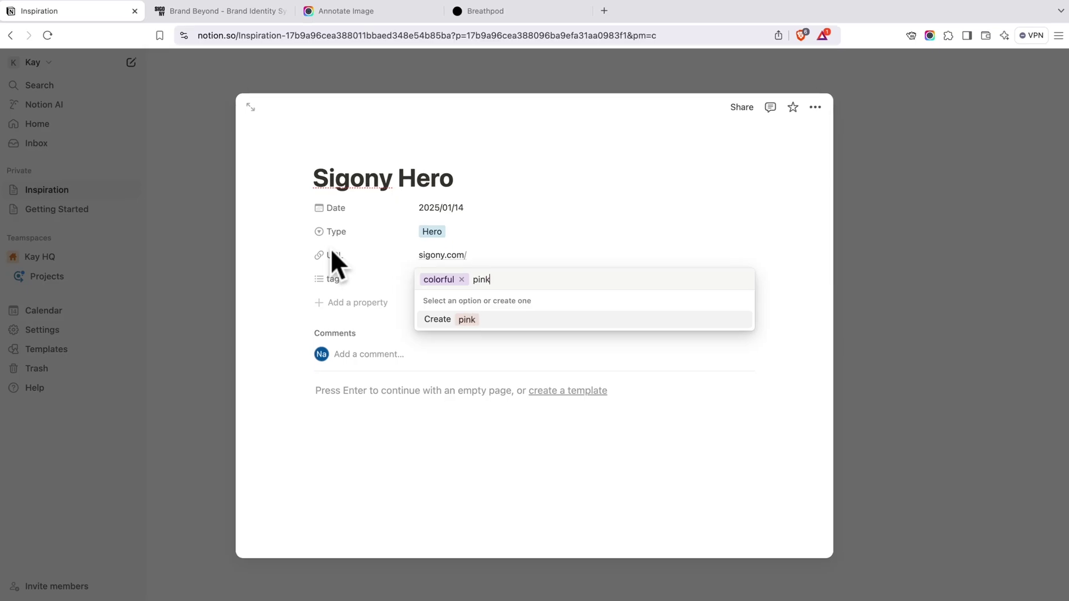
{"action": "key", "text": "Return"}
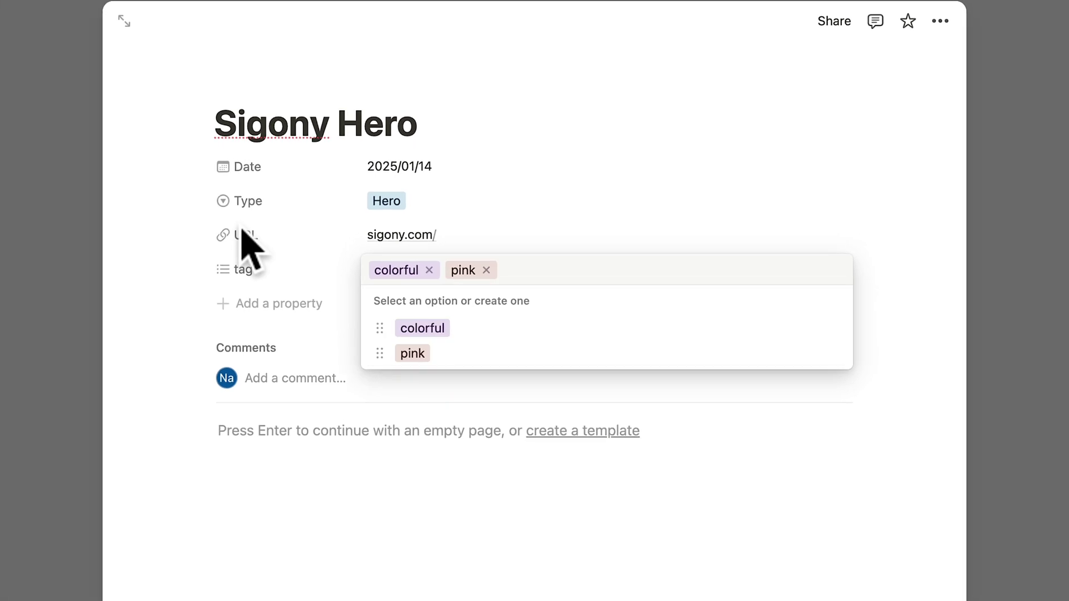
{"action": "left_click", "coordinate": [164, 280]}
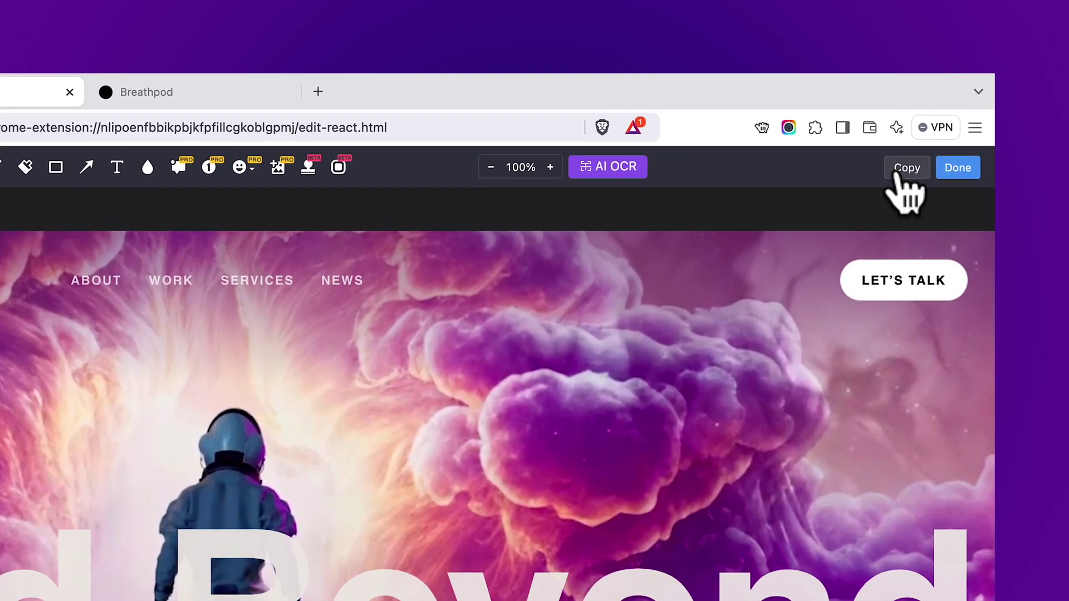
Copy the captured screenshot from the Awesome Screenshot editor, paste it into the Sigony Hero page body, and return to the gallery
{"action": "left_click", "coordinate": [898, 174]}
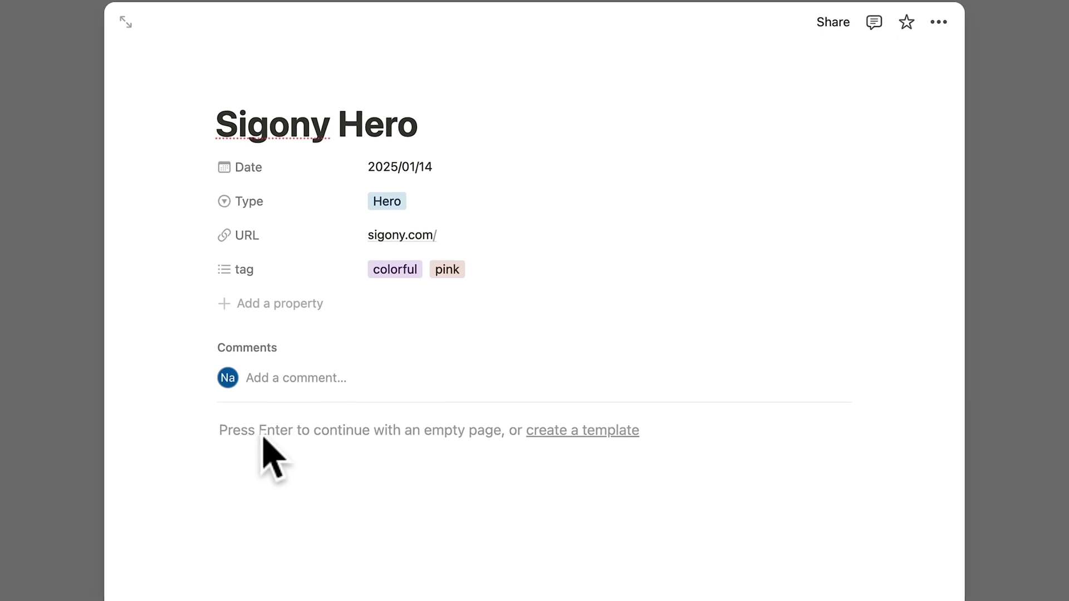
{"action": "left_click", "coordinate": [295, 435]}
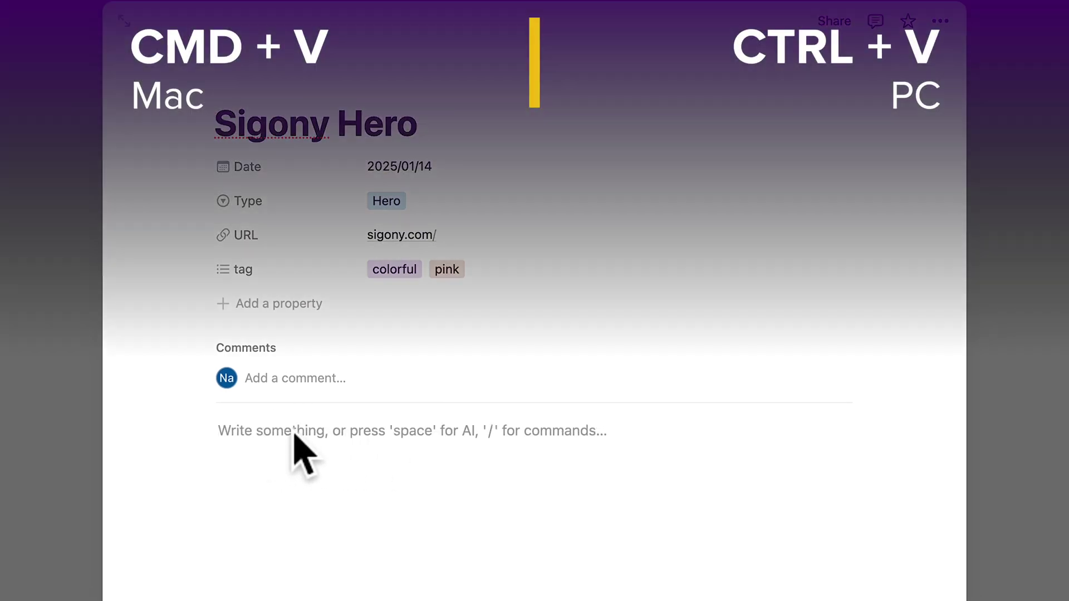
{"action": "key", "text": "super+v"}
{"action": "scroll", "coordinate": [304, 450], "scroll_direction": "down", "scroll_amount": 3}
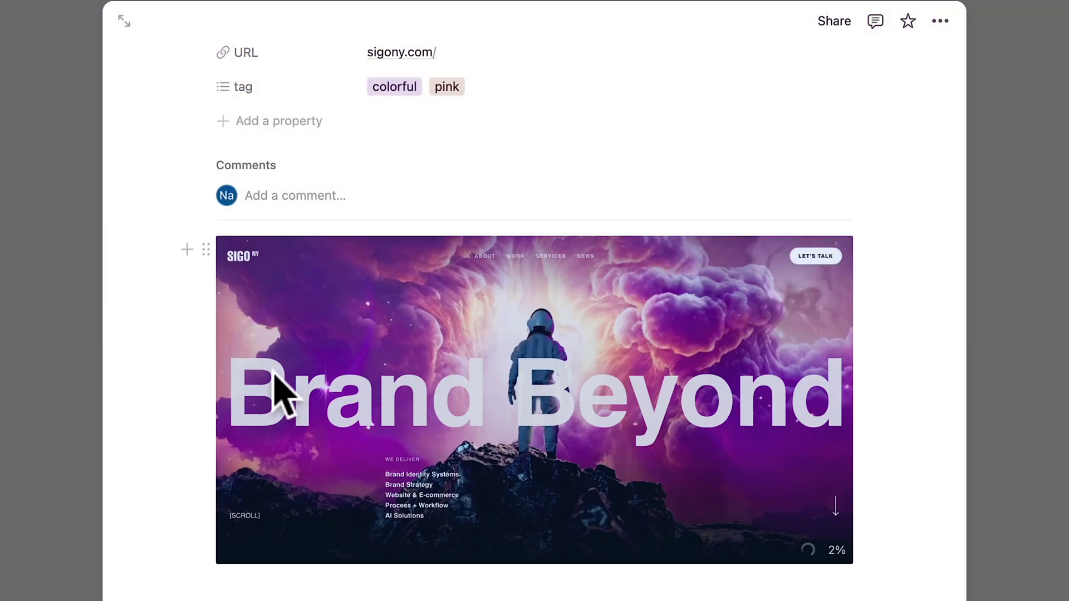
{"action": "left_click", "coordinate": [28, 170]}
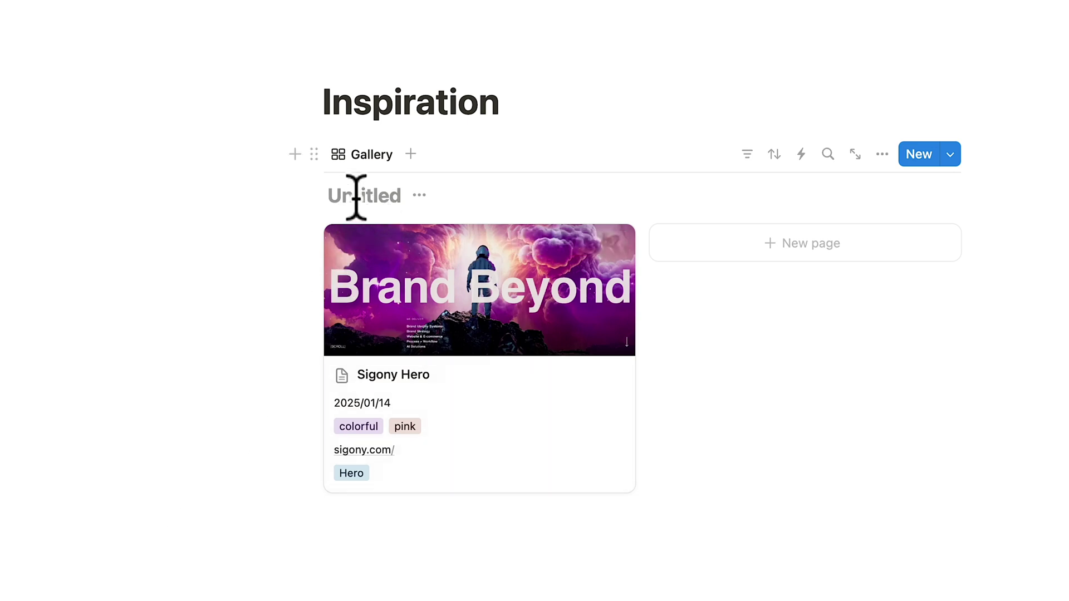
Title the untitled gallery database Inspiration db
{"action": "left_click", "coordinate": [420, 196]}
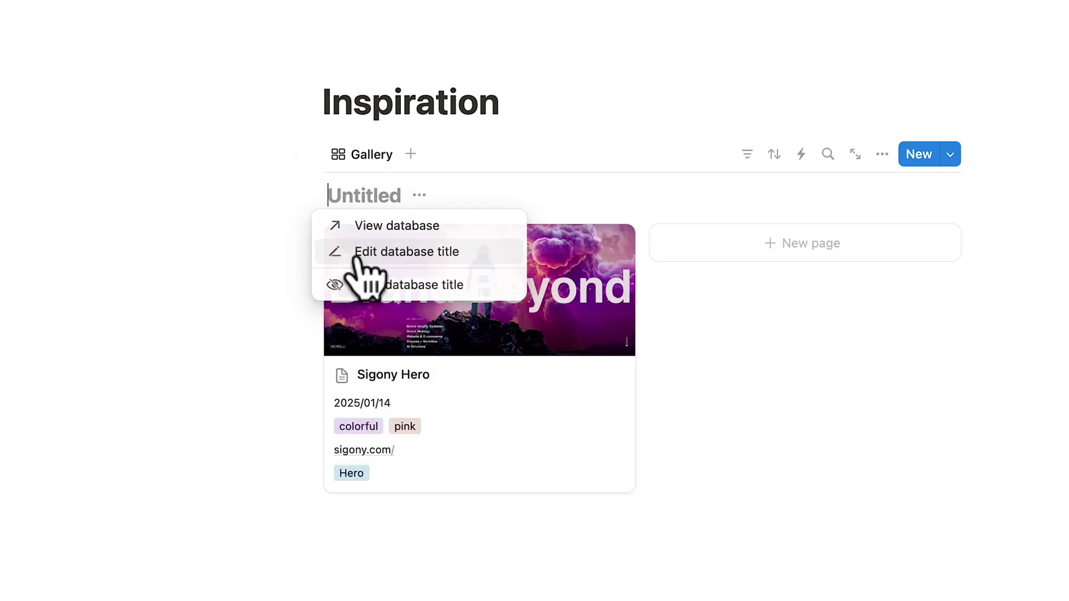
{"action": "left_click", "coordinate": [358, 253]}
{"action": "type", "text": "Swipe File"}
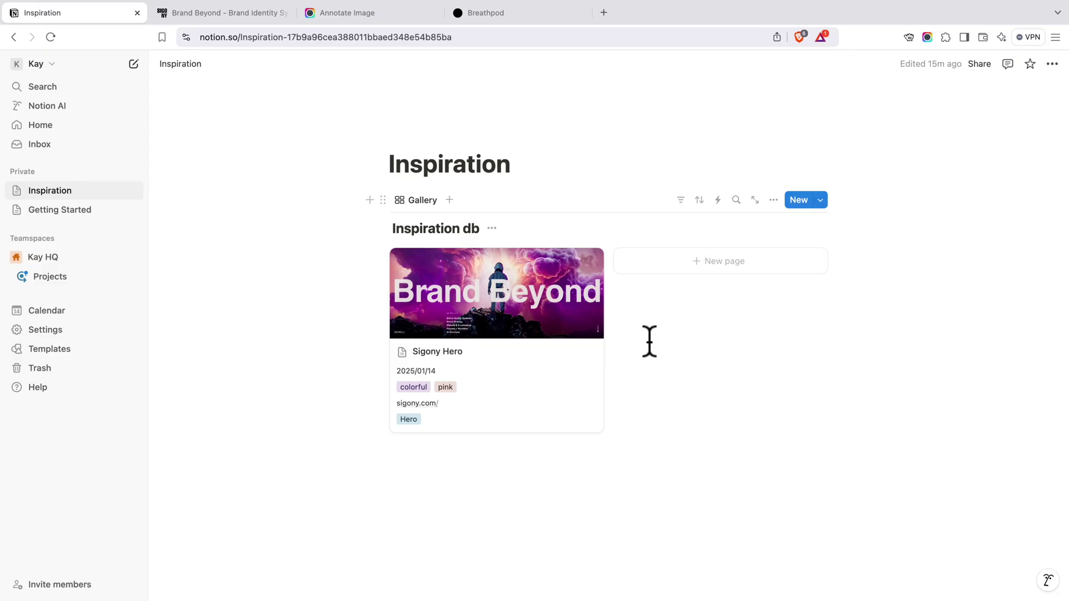
Close the Sigony site and its old screenshot editor, and dismiss the membership pop-up on the Breathpod site
{"action": "key", "text": "ctrl+Tab"}
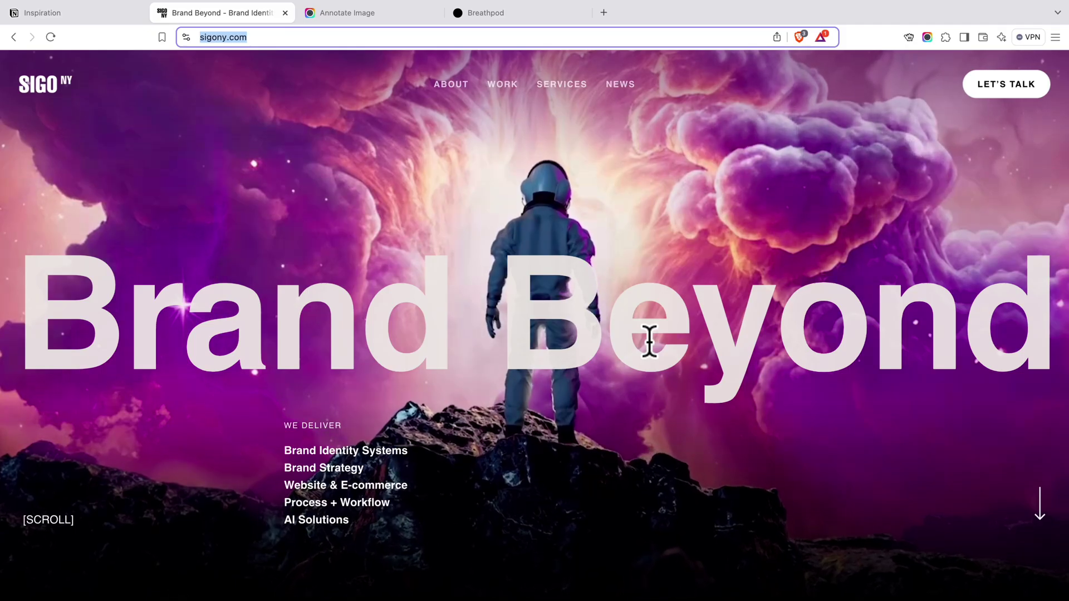
{"action": "key", "text": "ctrl+w"}
{"action": "key", "text": "ctrl+w"}
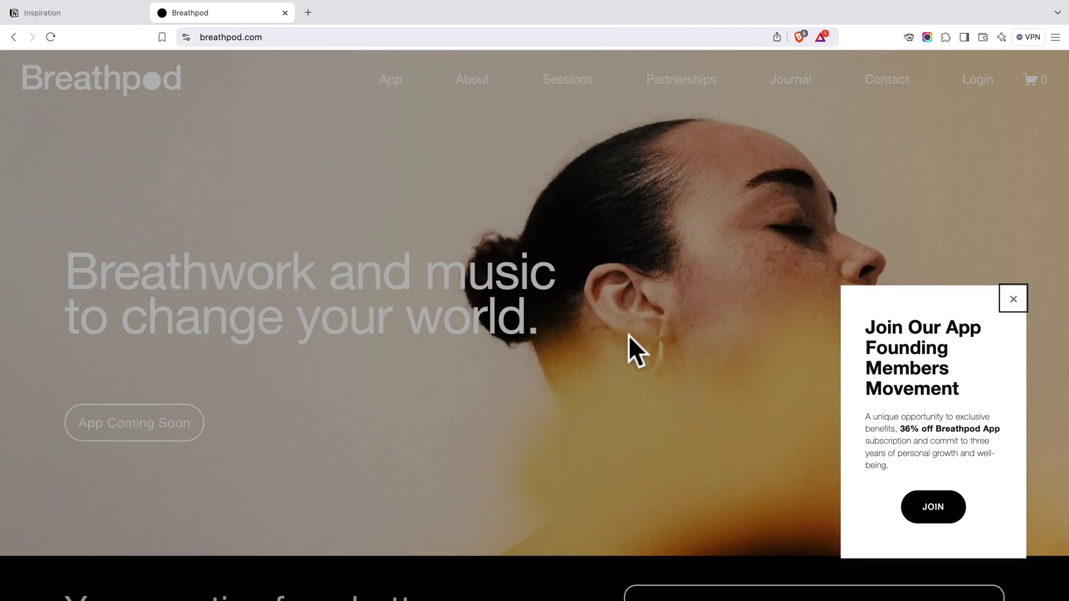
{"action": "scroll", "coordinate": [323, 249], "scroll_direction": "down", "scroll_amount": 1}
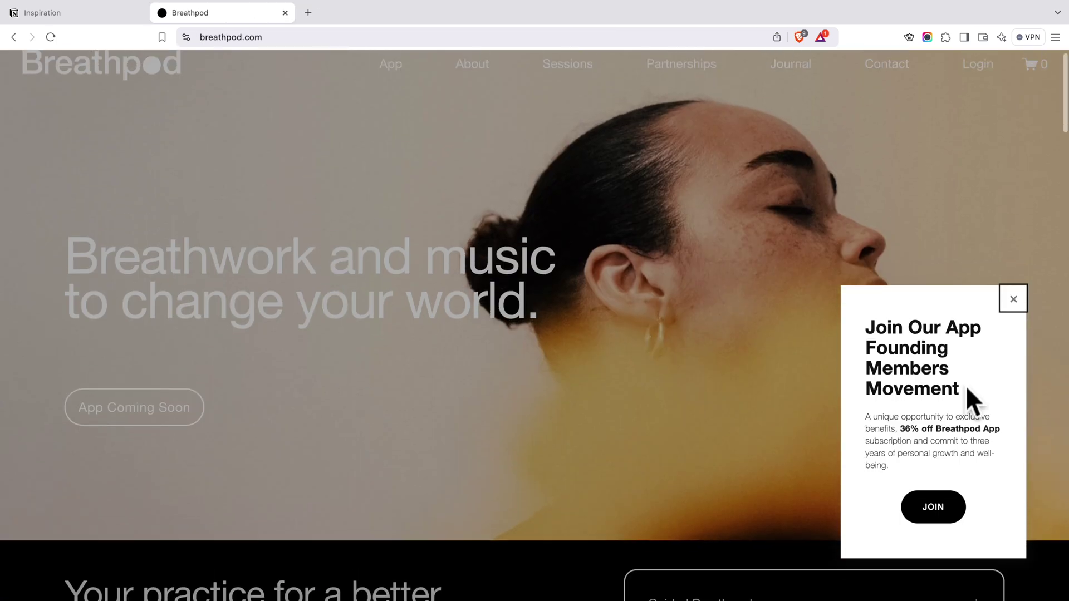
{"action": "left_click", "coordinate": [1013, 301]}
Look through the Breathpod home page and capture it as a full-page screenshot with Awesome Screenshot
{"action": "scroll", "coordinate": [613, 401], "scroll_direction": "down", "scroll_amount": 15}
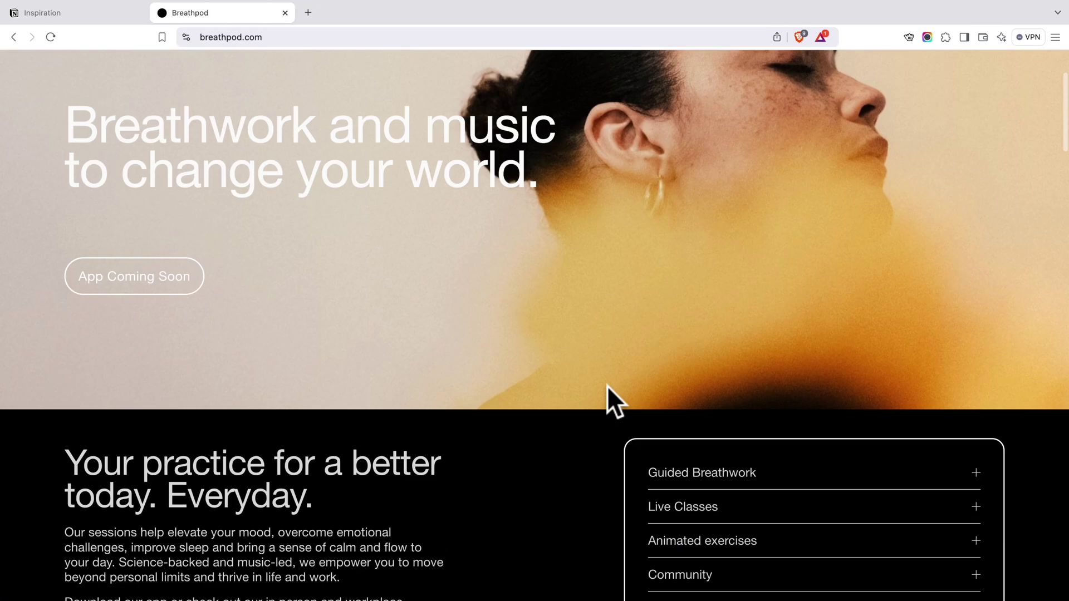
{"action": "scroll", "coordinate": [607, 390], "scroll_direction": "down", "scroll_amount": 20}
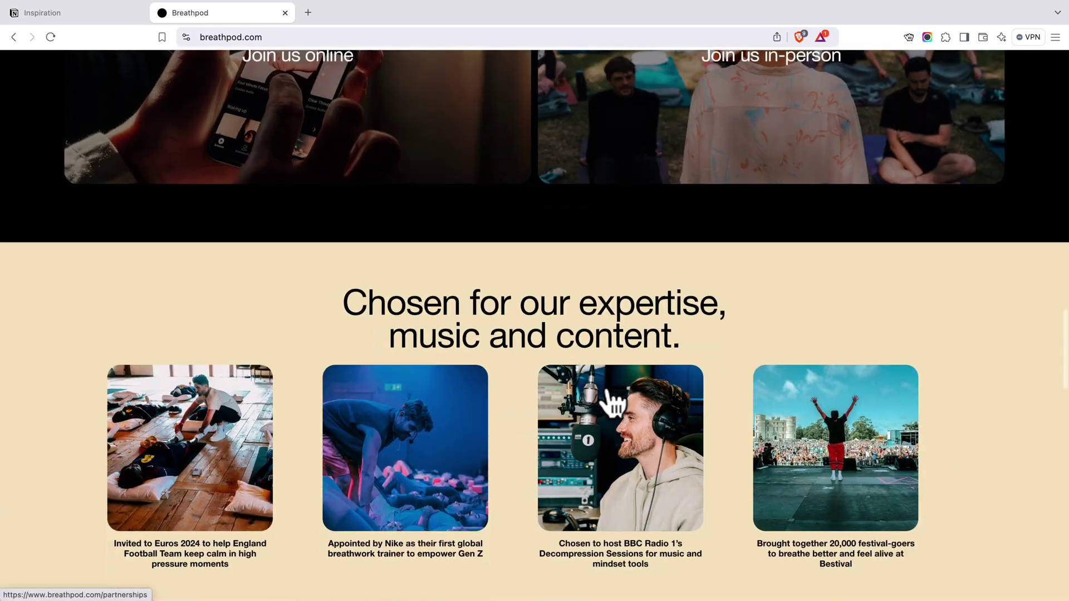
{"action": "scroll", "coordinate": [607, 385], "scroll_direction": "down", "scroll_amount": 10}
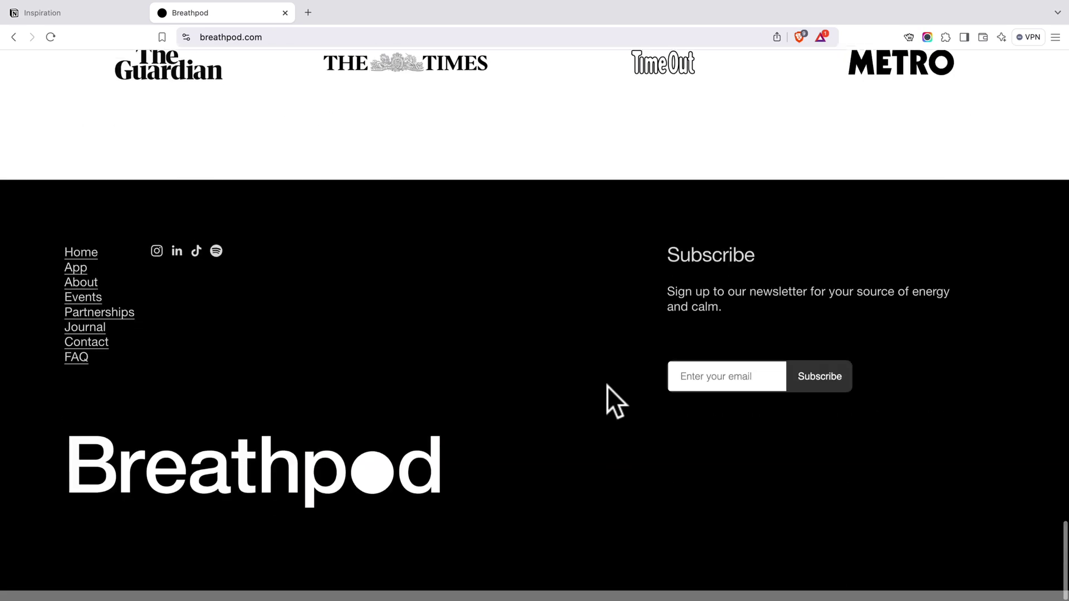
{"action": "scroll", "coordinate": [607, 386], "scroll_direction": "up", "scroll_amount": 20}
{"action": "scroll", "coordinate": [607, 386], "scroll_direction": "up", "scroll_amount": 5}
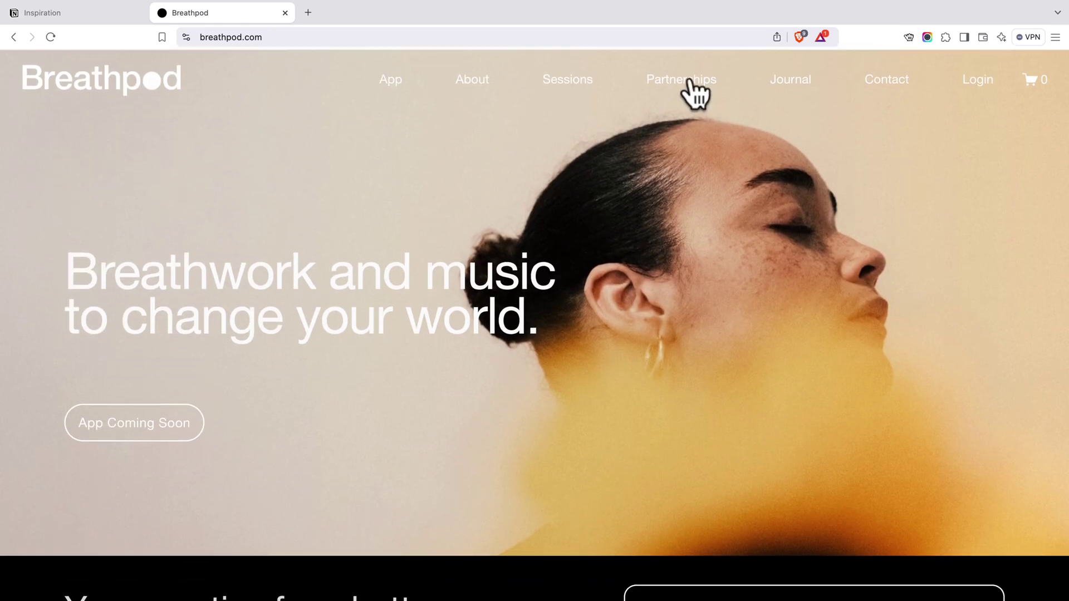
{"action": "left_click", "coordinate": [927, 38]}
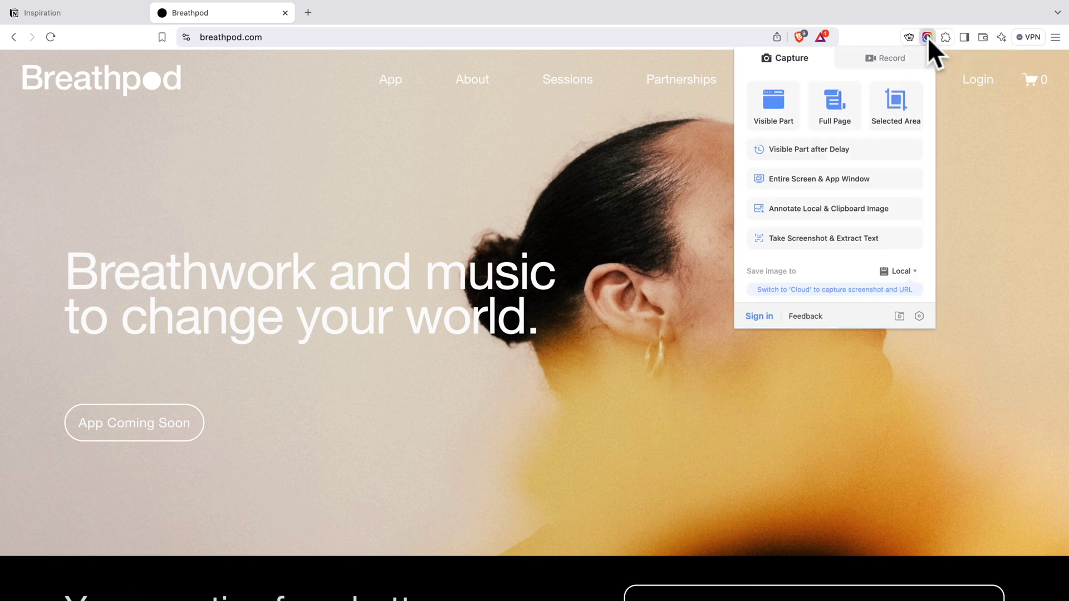
{"action": "left_click", "coordinate": [835, 117]}
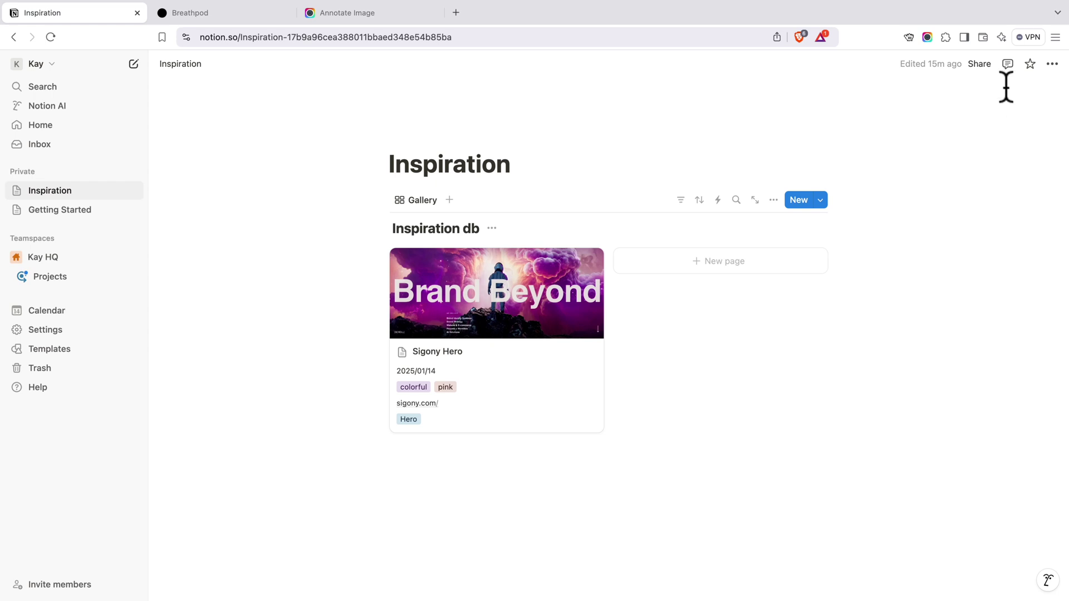
Add a new page to the Inspiration db gallery and title it Breathpod Home
{"action": "left_click", "coordinate": [735, 281]}
{"action": "type", "text": "Breathpod Home"}
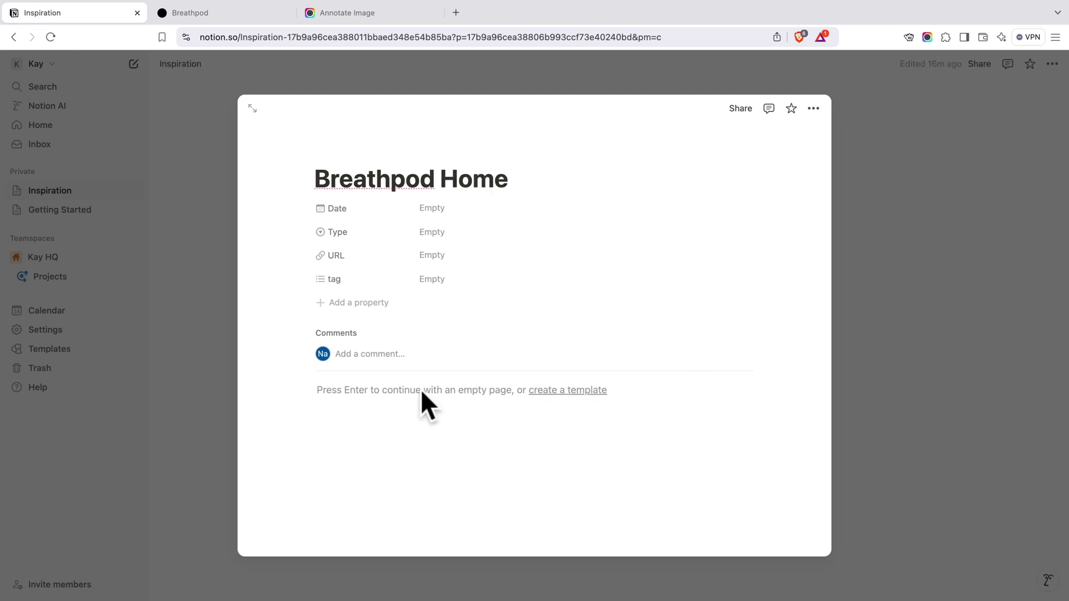
Try to paste the copied full-page screenshot into the Breathpod Home page body, and delete the resulting embed block
{"action": "left_click", "coordinate": [420, 389]}
{"action": "key", "text": "super+v"}
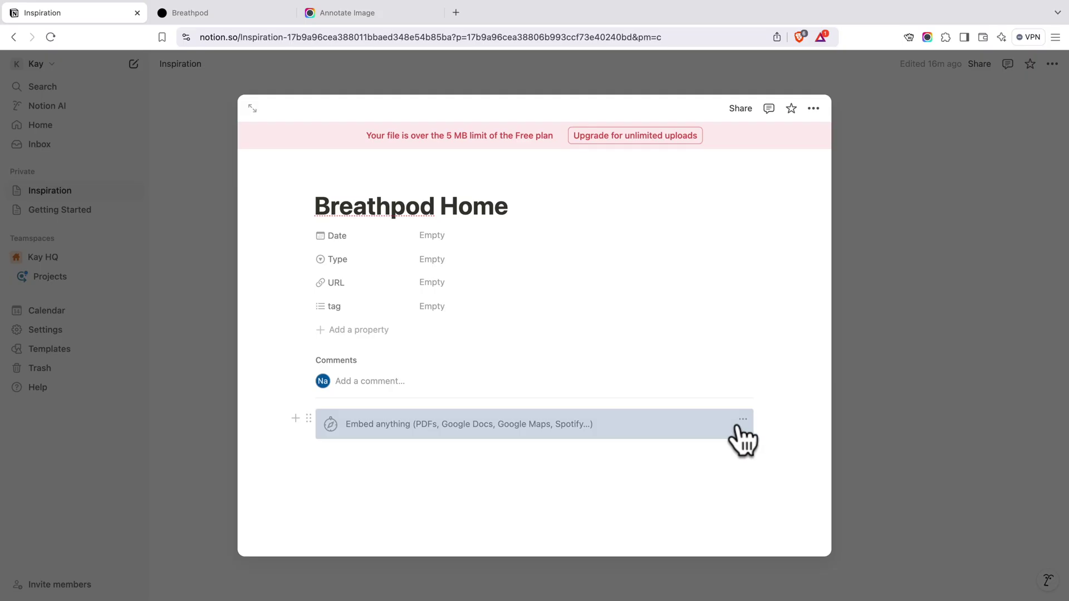
{"action": "left_click", "coordinate": [741, 421]}
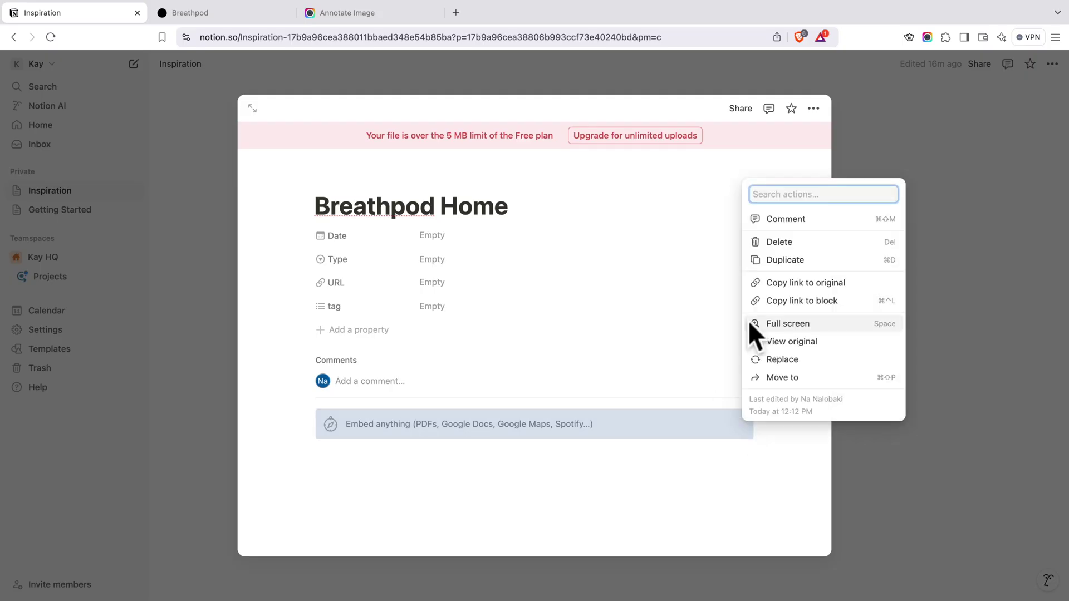
{"action": "left_click", "coordinate": [772, 242]}
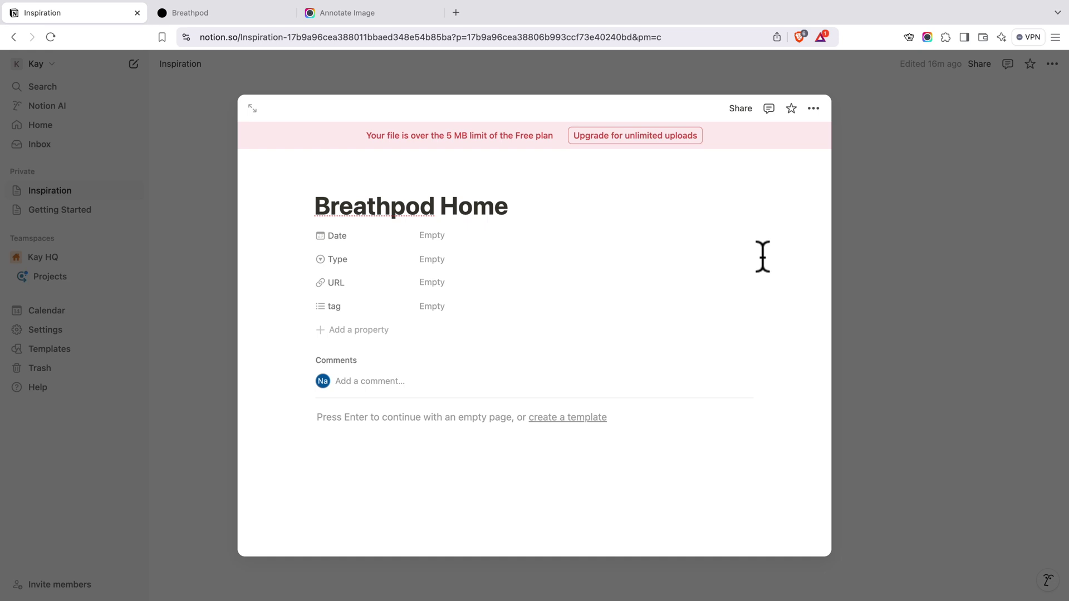
Download the Breathpod screenshot from the Awesome Screenshot editor to the Desktop, allowing the extension to manage downloads
{"action": "key", "text": "ctrl+Tab"}
{"action": "key", "text": "ctrl+Tab"}
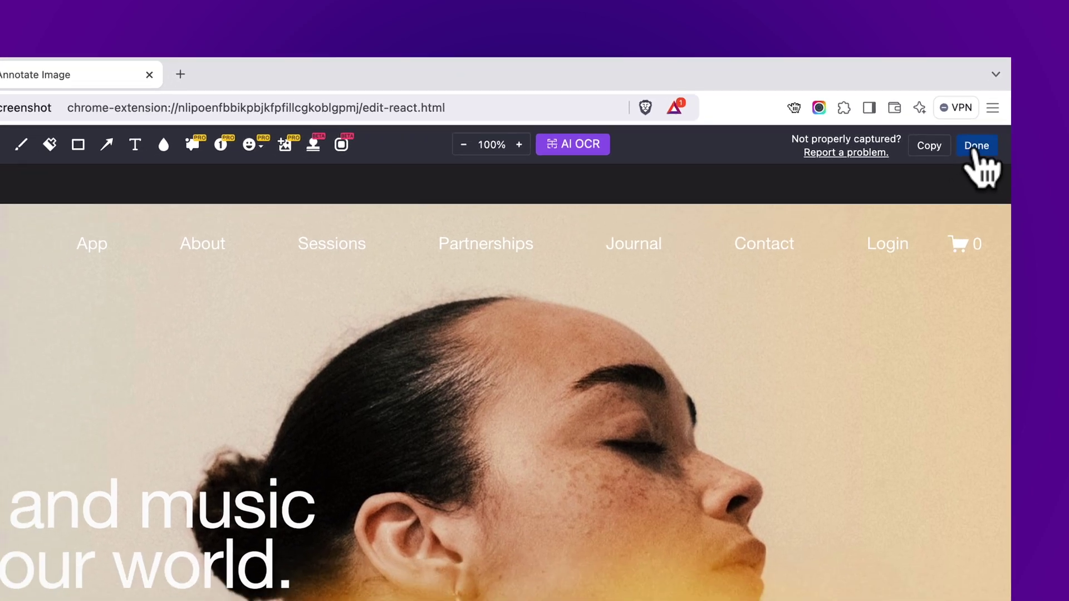
{"action": "left_click", "coordinate": [976, 145]}
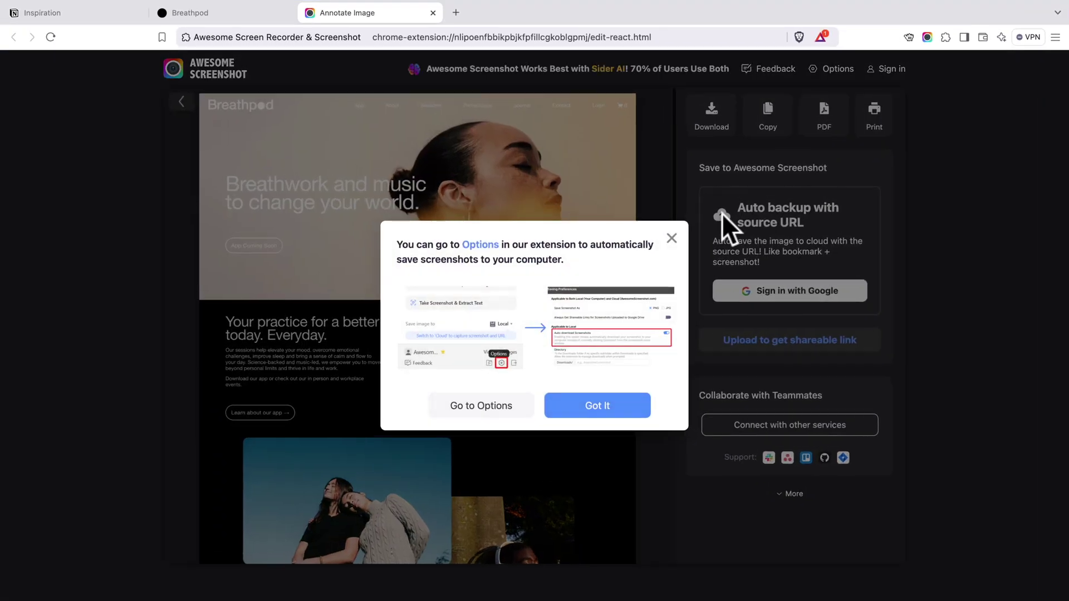
{"action": "left_click", "coordinate": [672, 238]}
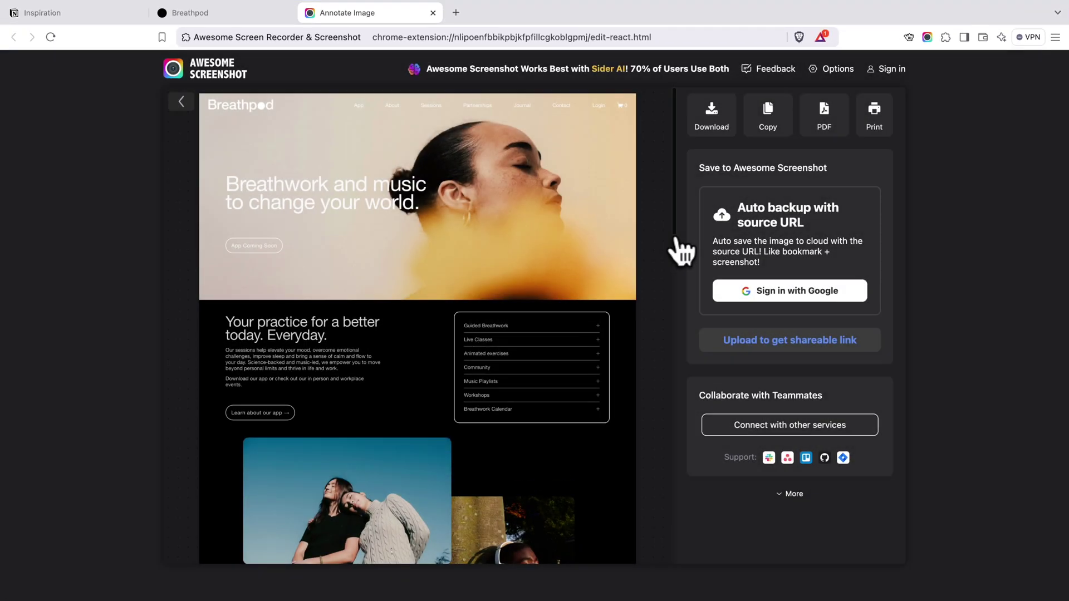
{"action": "left_click", "coordinate": [712, 120]}
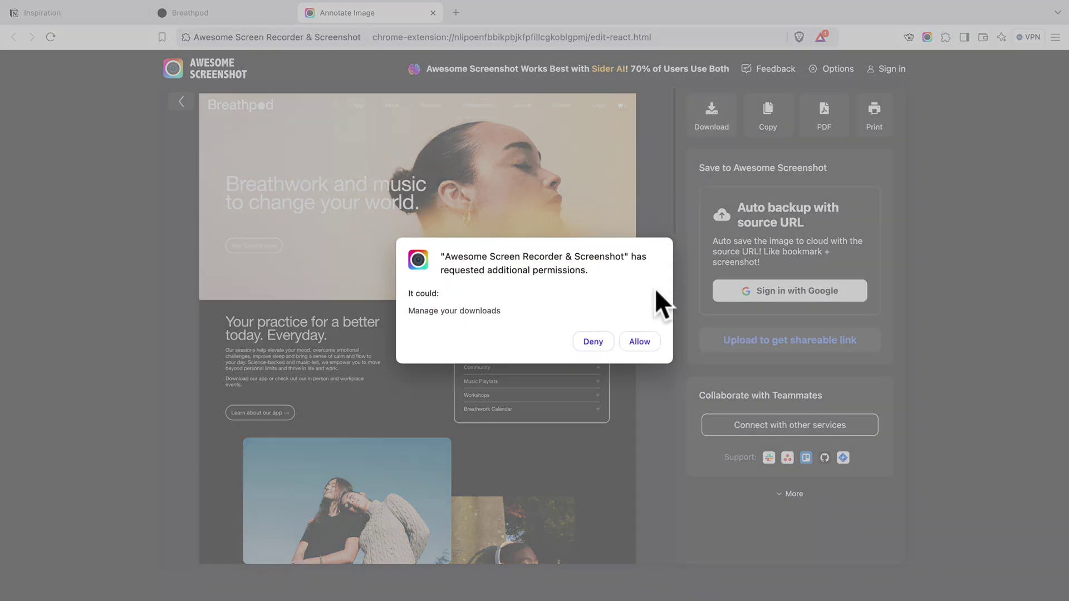
{"action": "left_click", "coordinate": [639, 342]}
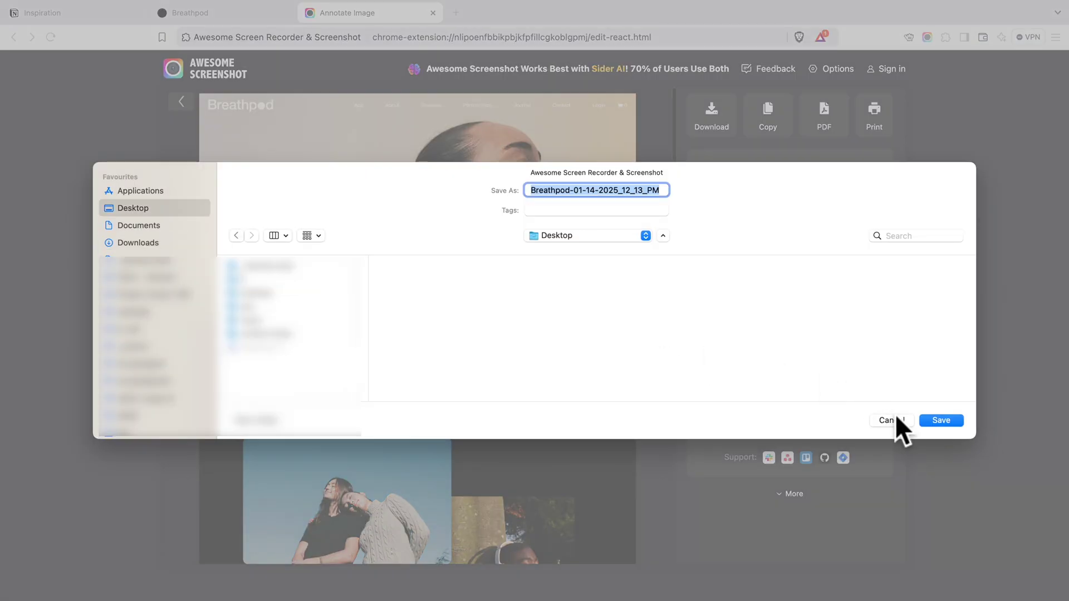
{"action": "left_click", "coordinate": [940, 421]}
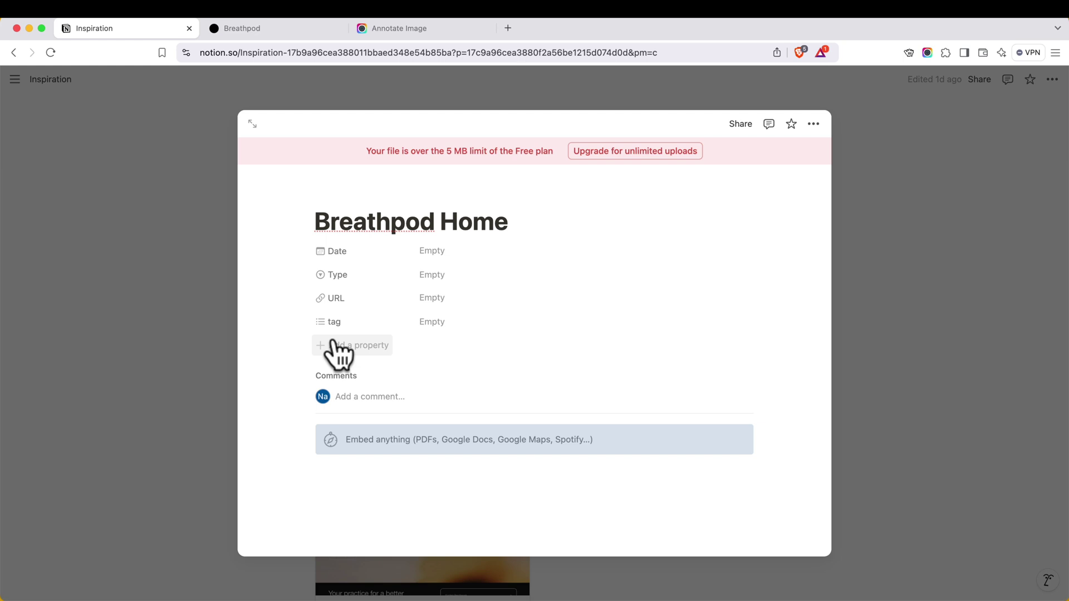
Place the browser beside the Desktop folder and insert the Breathpod JPG file into the Breathpod Home page body
{"action": "key", "text": "ctrl+alt+Left"}
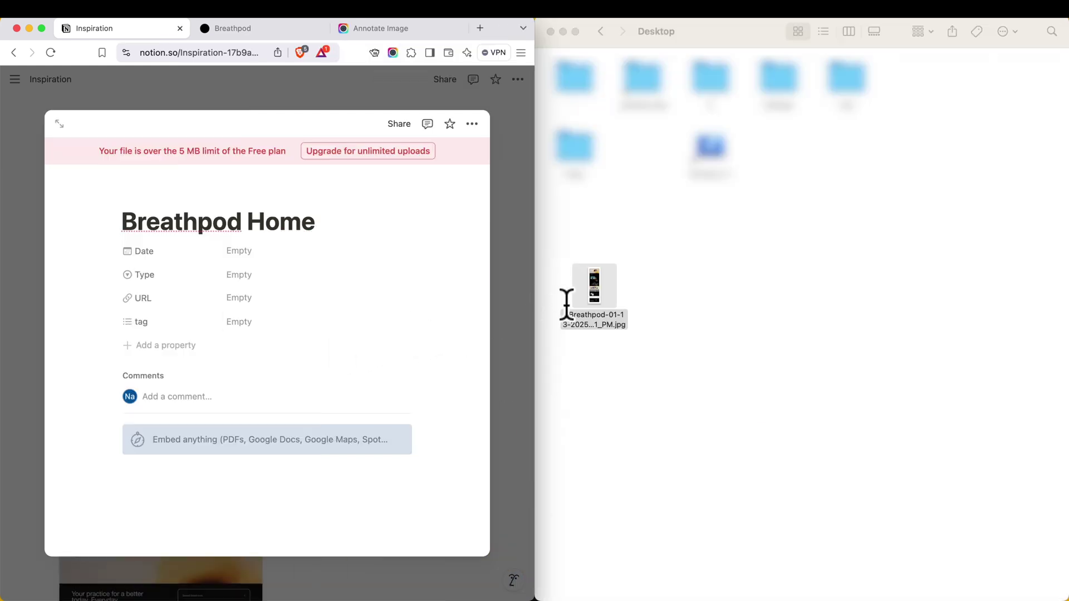
{"action": "left_click_drag", "start_coordinate": [594, 288], "coordinate": [304, 428]}
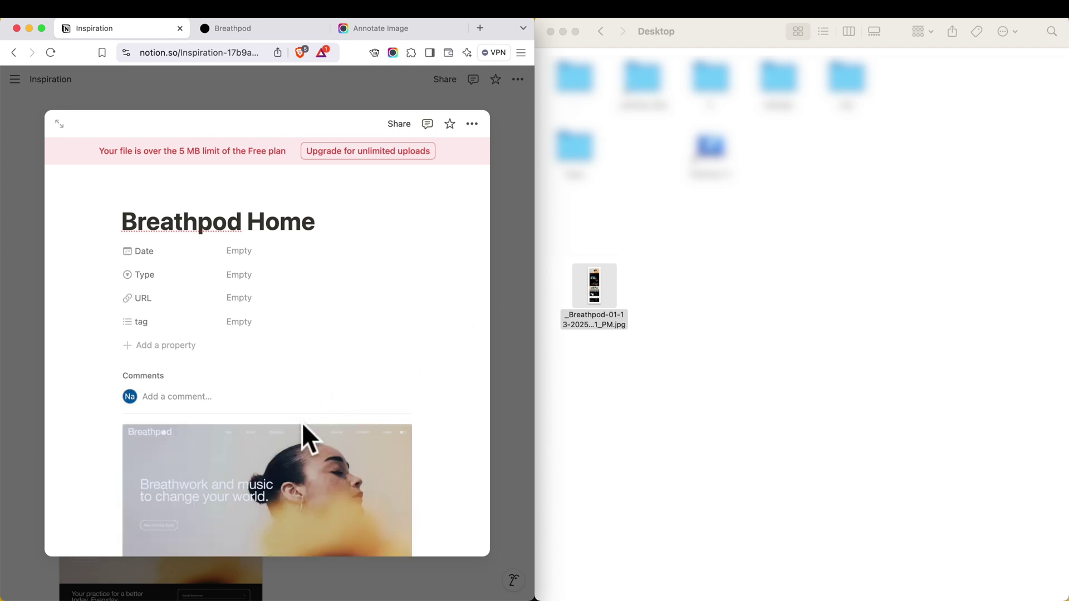
{"action": "scroll", "coordinate": [281, 487], "scroll_direction": "down", "scroll_amount": 6}
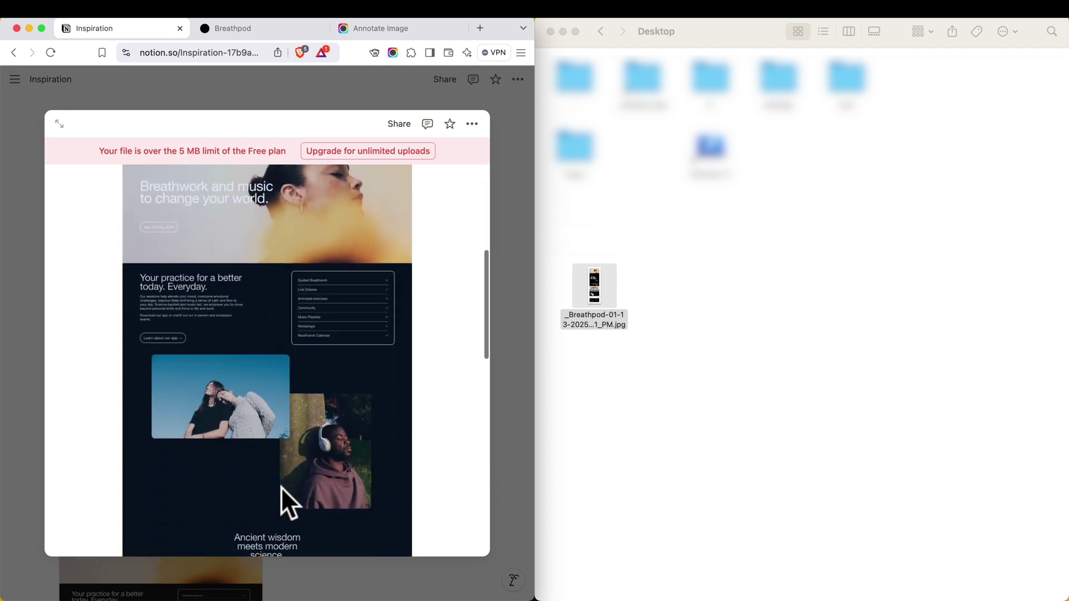
{"action": "scroll", "coordinate": [282, 486], "scroll_direction": "down", "scroll_amount": 4}
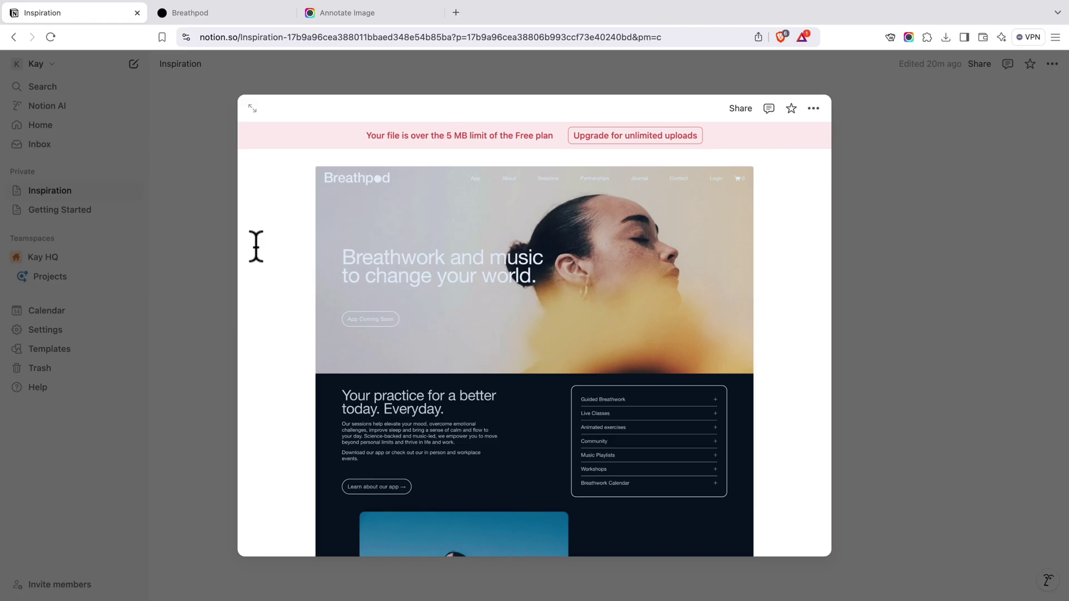
Set the Breathpod Home entry's Date to 2025/01/14 and its Type to Page
{"action": "scroll", "coordinate": [255, 246], "scroll_direction": "up", "scroll_amount": 5}
{"action": "left_click", "coordinate": [433, 235]}
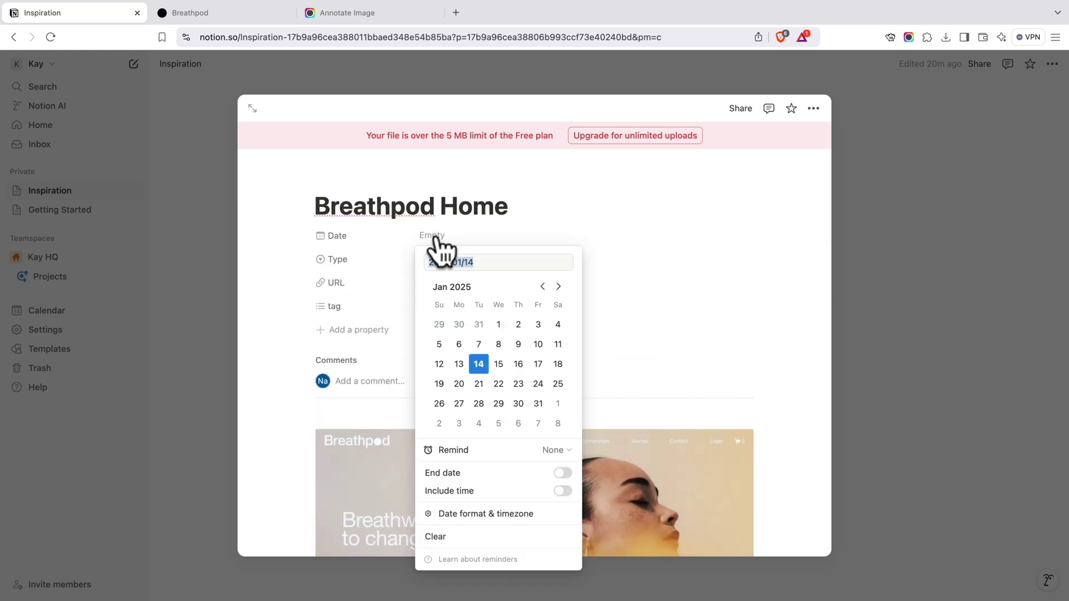
{"action": "left_click", "coordinate": [477, 363]}
{"action": "left_click", "coordinate": [269, 222]}
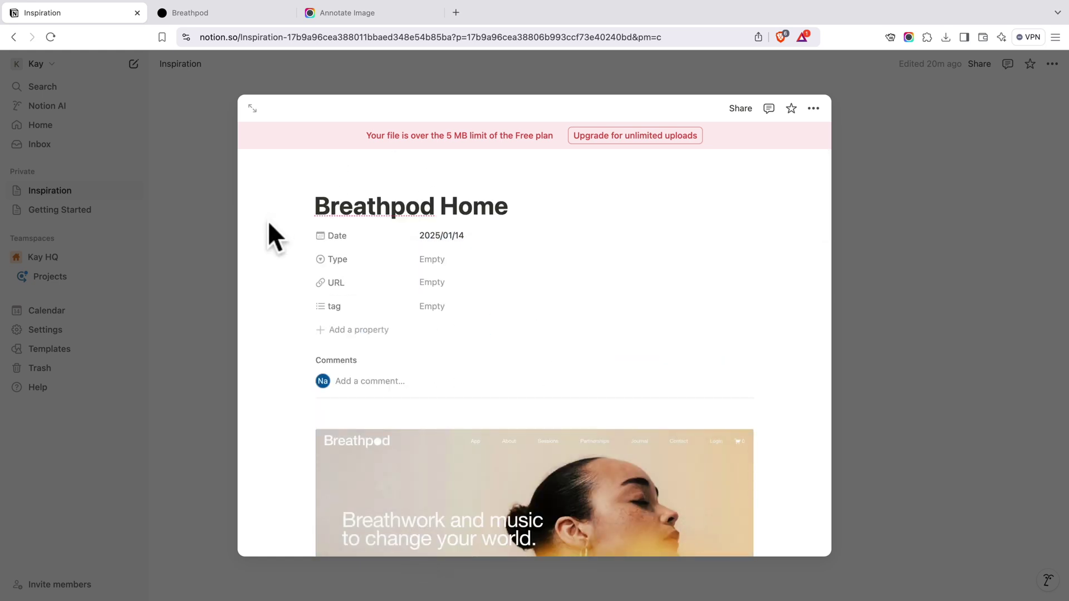
{"action": "left_click", "coordinate": [429, 260]}
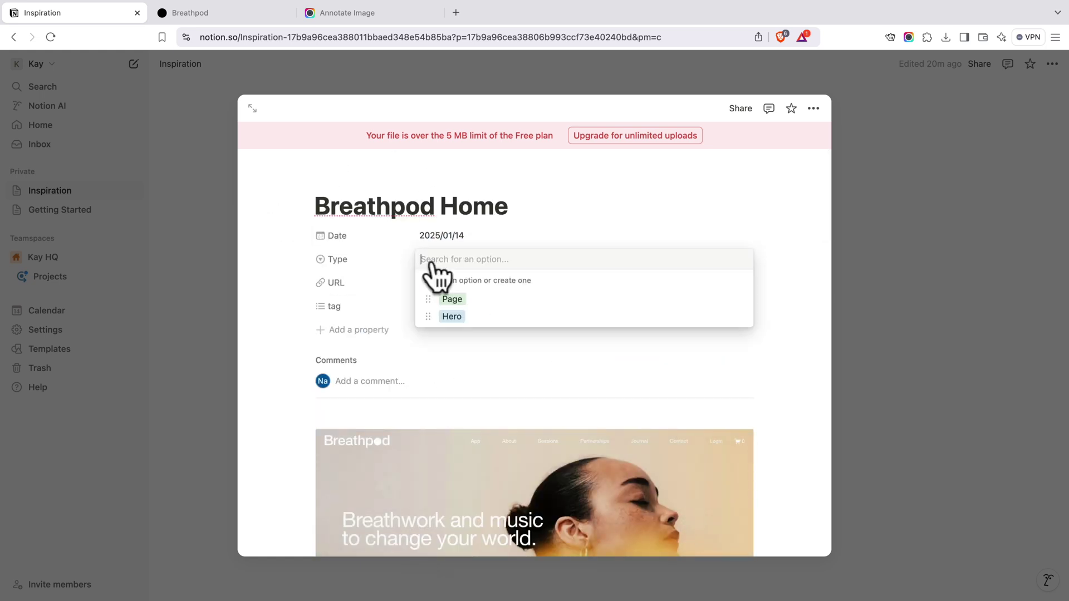
{"action": "left_click", "coordinate": [452, 300]}
Copy the Breathpod site's address, breathpod.com, into the Breathpod Home entry's URL property
{"action": "key", "text": "ctrl+Tab"}
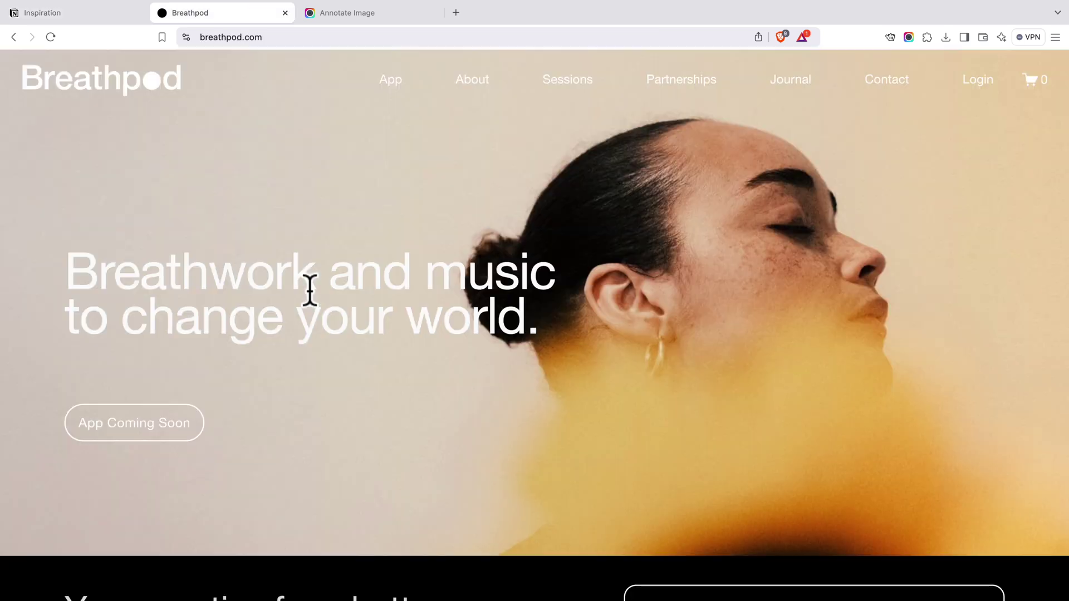
{"action": "left_click", "coordinate": [294, 37]}
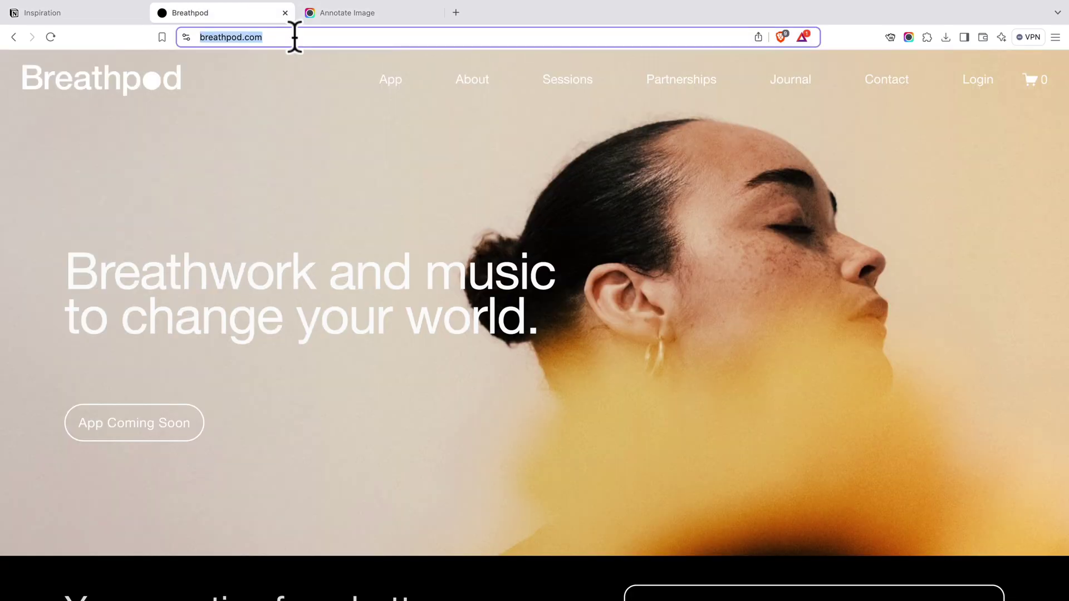
{"action": "key", "text": "ctrl+shift+Tab"}
{"action": "left_click", "coordinate": [426, 283]}
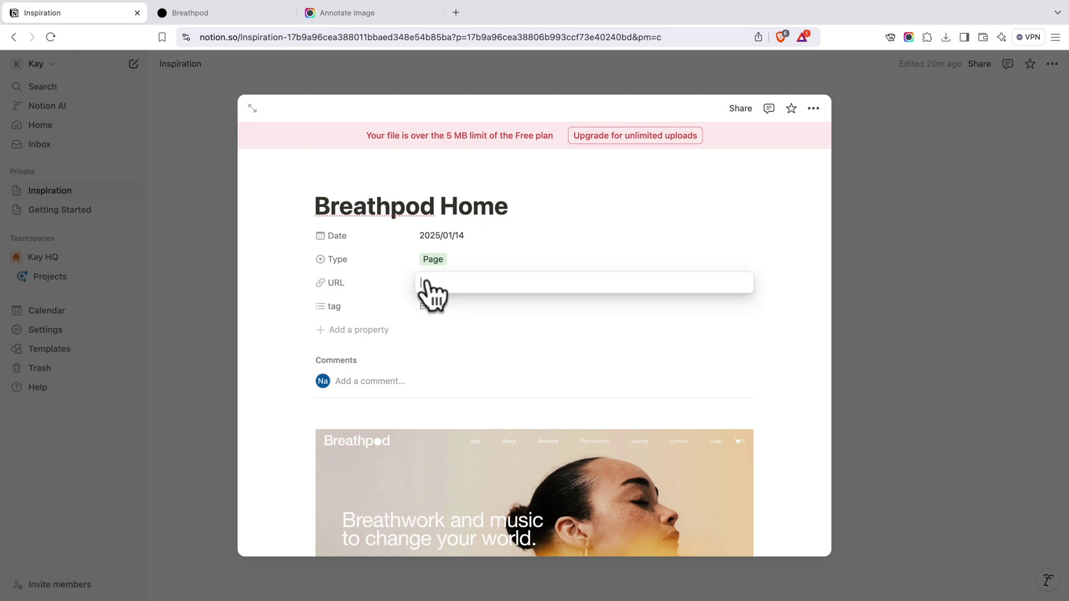
{"action": "left_click", "coordinate": [434, 322]}
Tag the Breathpod Home entry with home page and rounded corners, checking the Breathpod site for design traits
{"action": "left_click", "coordinate": [429, 307]}
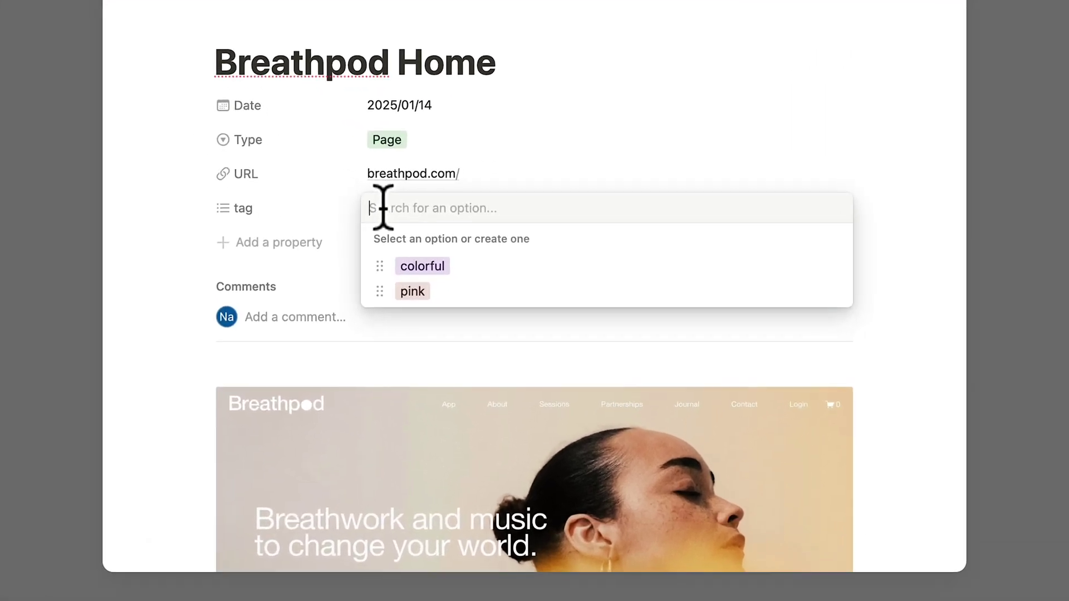
{"action": "type", "text": "home page"}
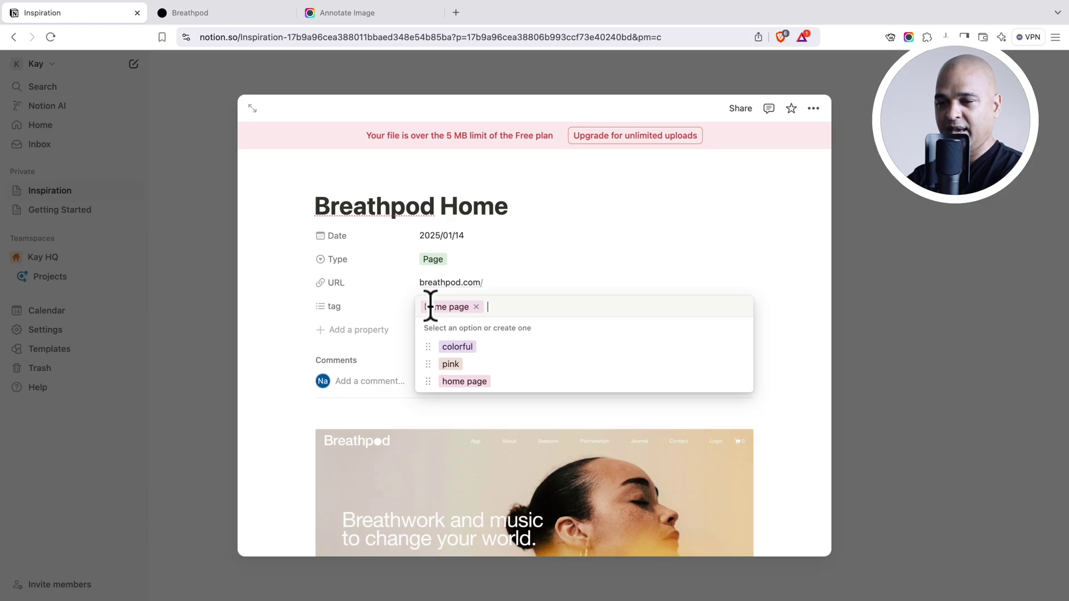
{"action": "key", "text": "ctrl+Tab"}
{"action": "scroll", "coordinate": [430, 305], "scroll_direction": "down", "scroll_amount": 6}
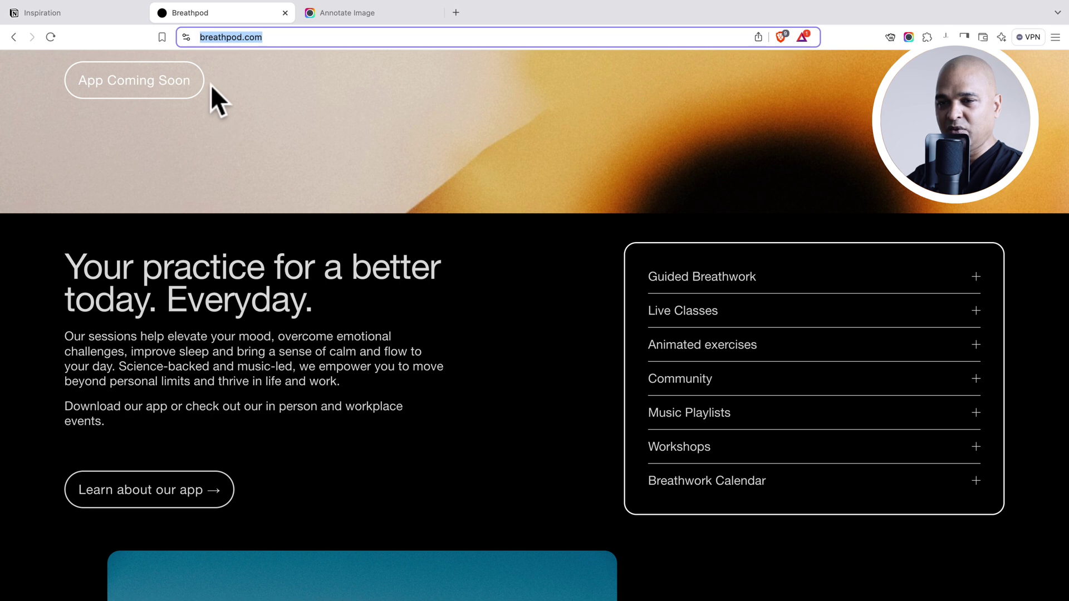
{"action": "scroll", "coordinate": [533, 352], "scroll_direction": "down", "scroll_amount": 20}
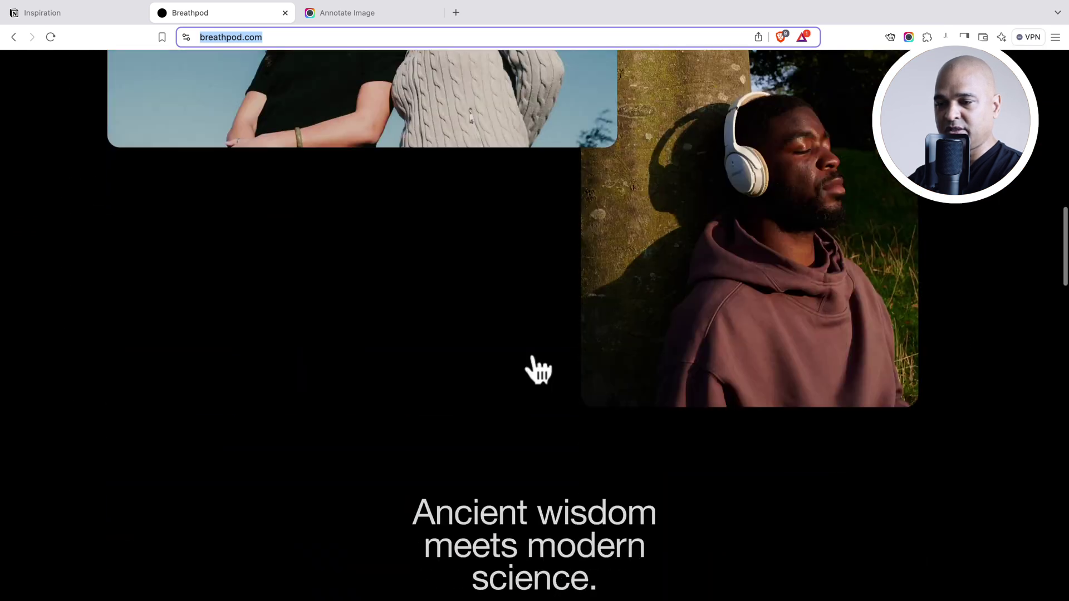
{"action": "scroll", "coordinate": [533, 352], "scroll_direction": "down", "scroll_amount": 8}
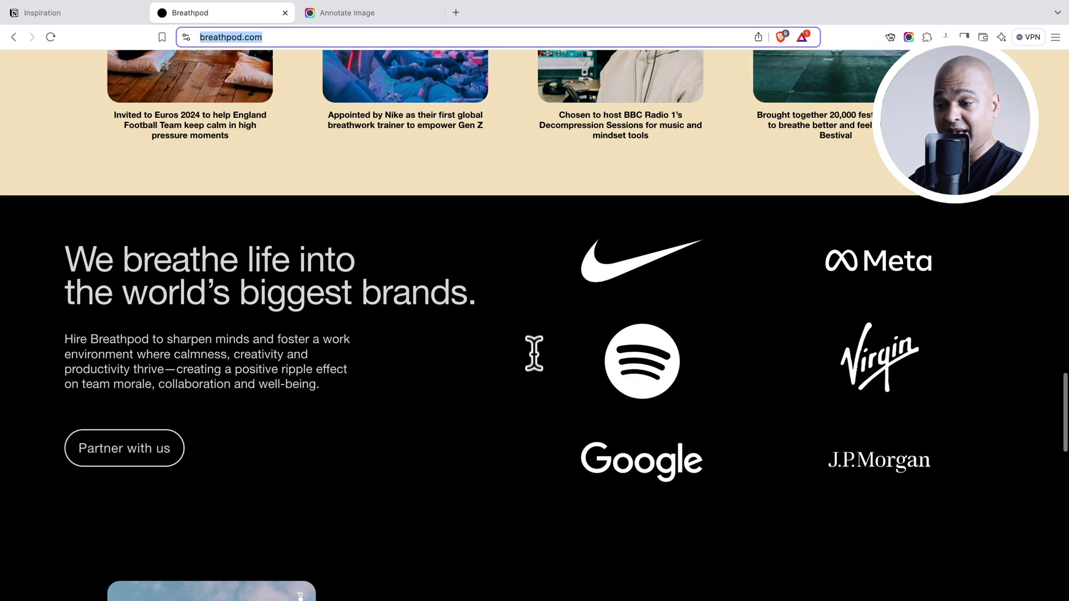
{"action": "key", "text": "ctrl+shift+Tab"}
{"action": "type", "text": "rounded corn"}
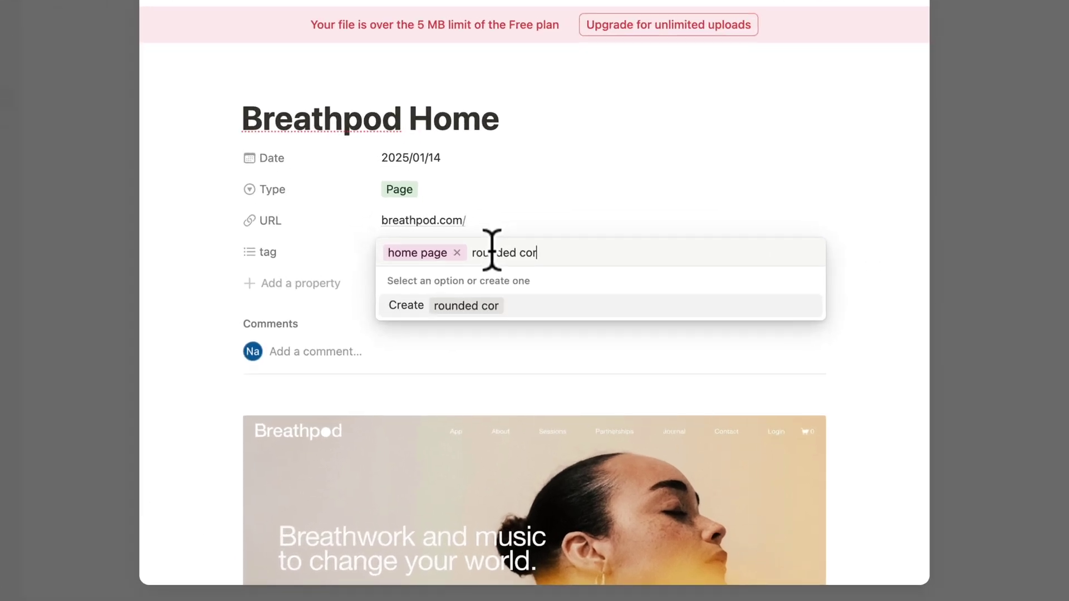
{"action": "type", "text": "ers"}
{"action": "key", "text": "Return"}
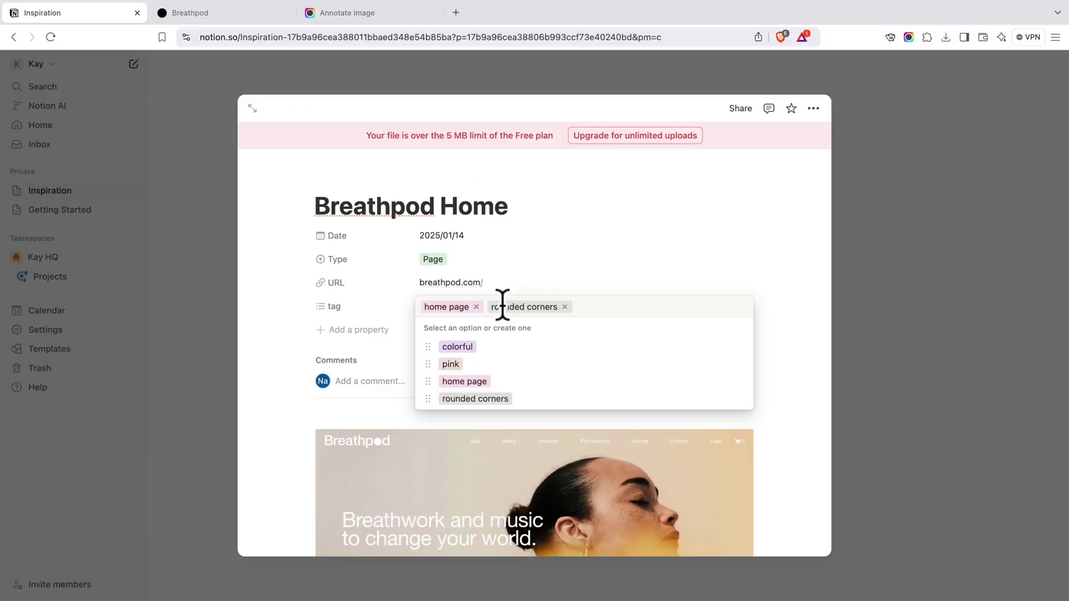
{"action": "type", "text": "color"}
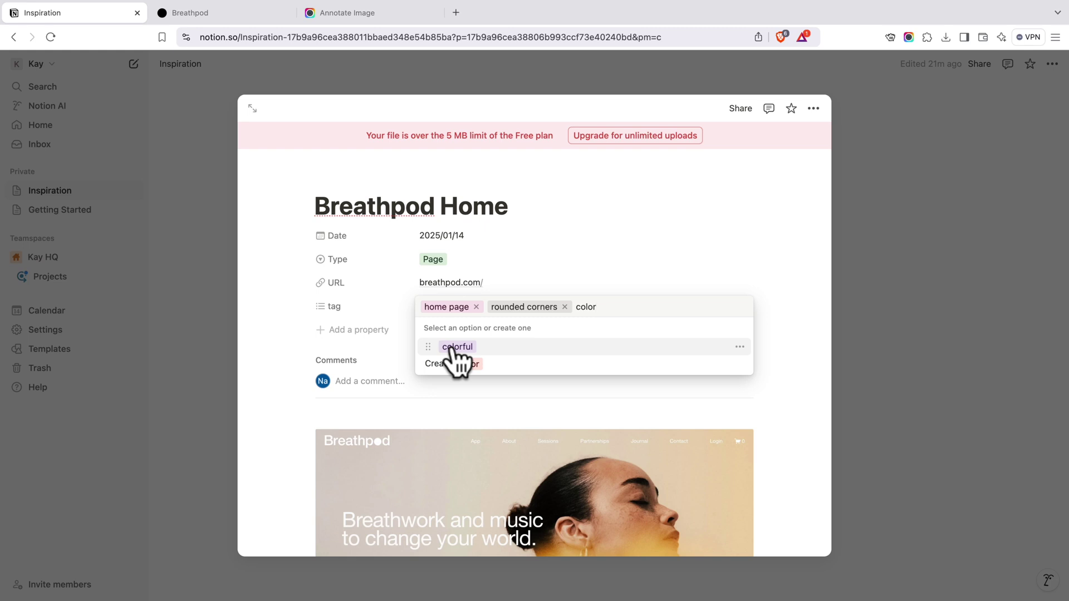
{"action": "key", "text": "BackSpace"}
{"action": "key", "text": "BackSpace"}
{"action": "key", "text": "BackSpace"}
{"action": "key", "text": "BackSpace"}
{"action": "key", "text": "BackSpace"}
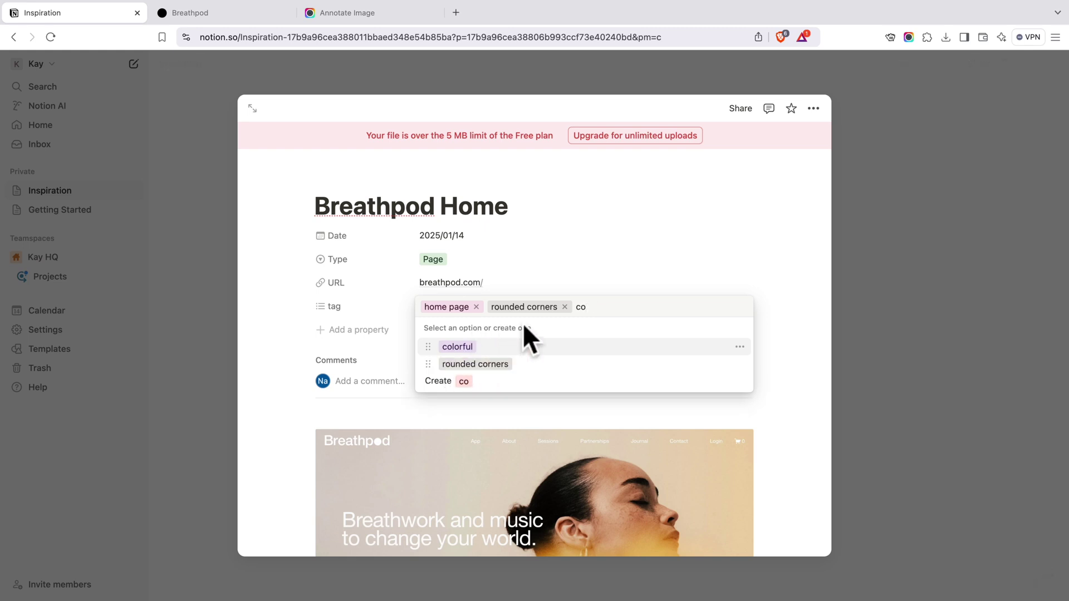
Close the Breathpod Home entry and show the Inspiration gallery full screen with the sidebar collapsed
{"action": "left_click", "coordinate": [292, 307]}
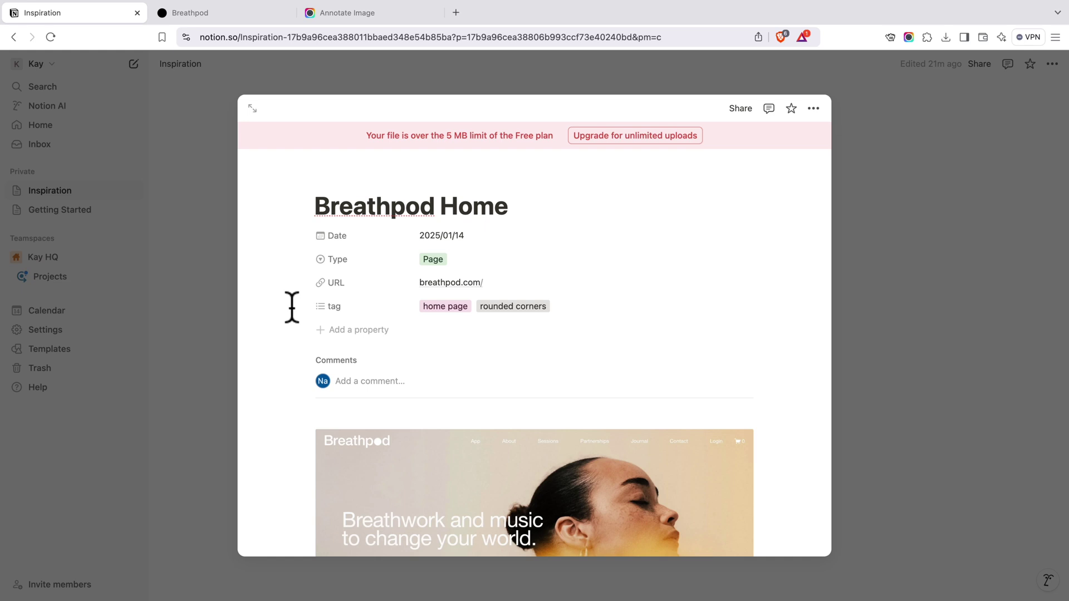
{"action": "left_click", "coordinate": [205, 310]}
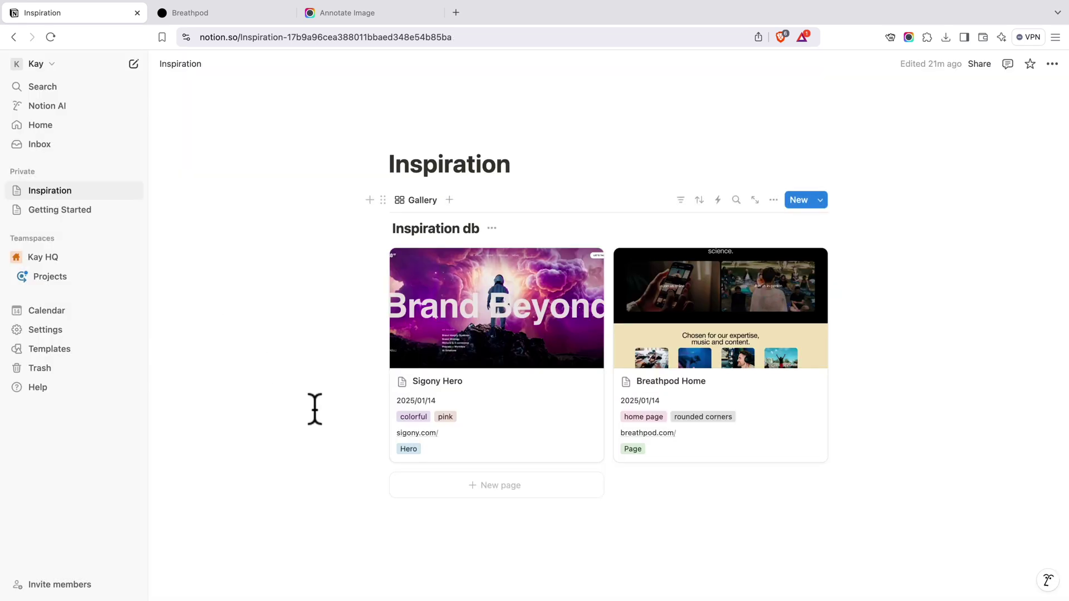
{"action": "key", "text": "ctrl+super+f"}
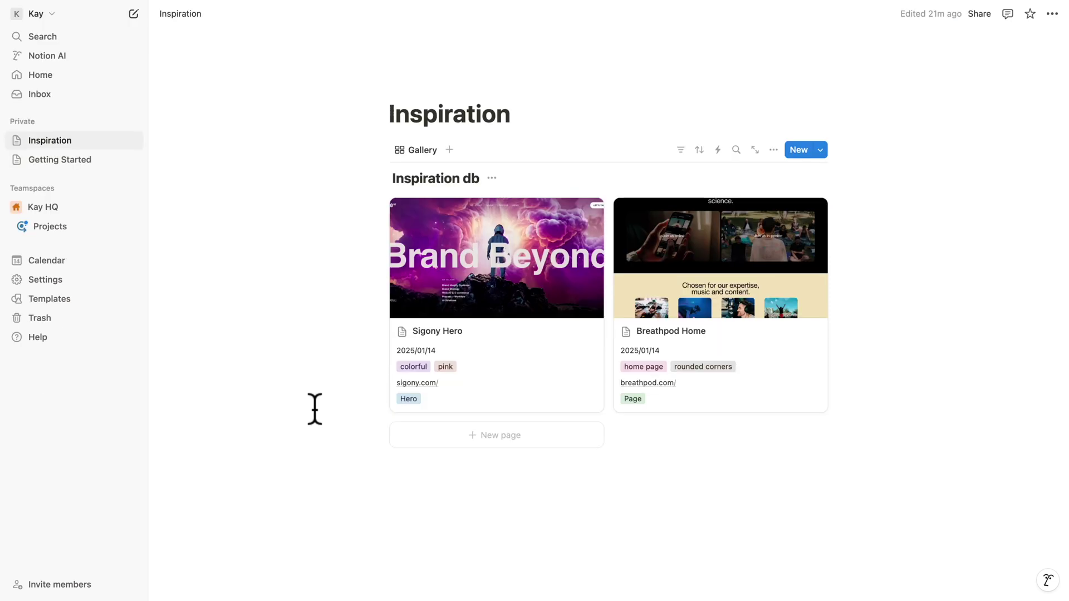
{"action": "left_click", "coordinate": [113, 16]}
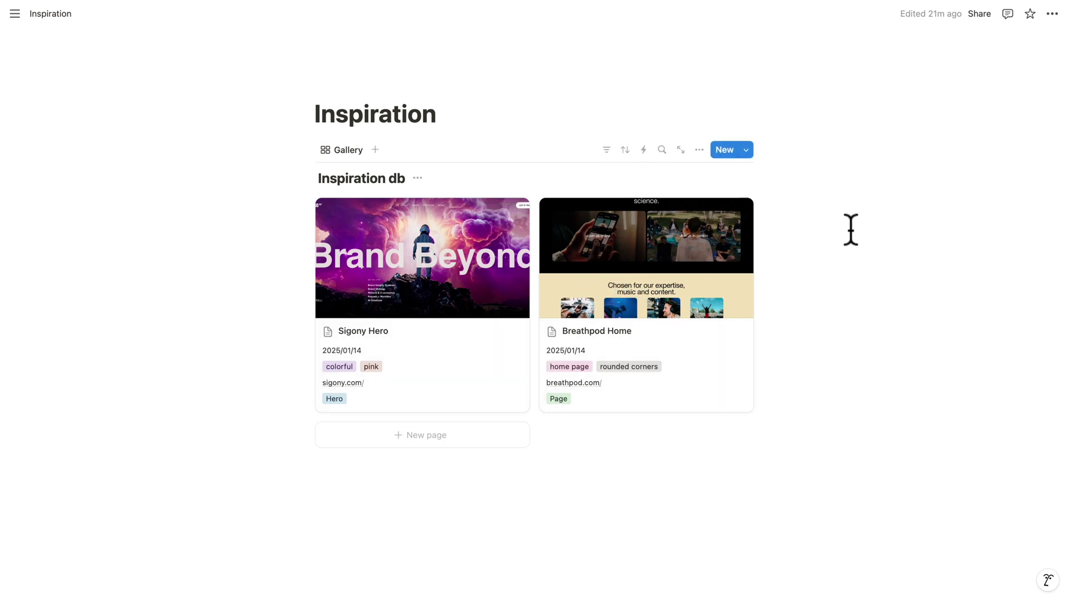
Try the Small and Large card sizes on the gallery layout and return it to Medium
{"action": "left_click", "coordinate": [700, 150]}
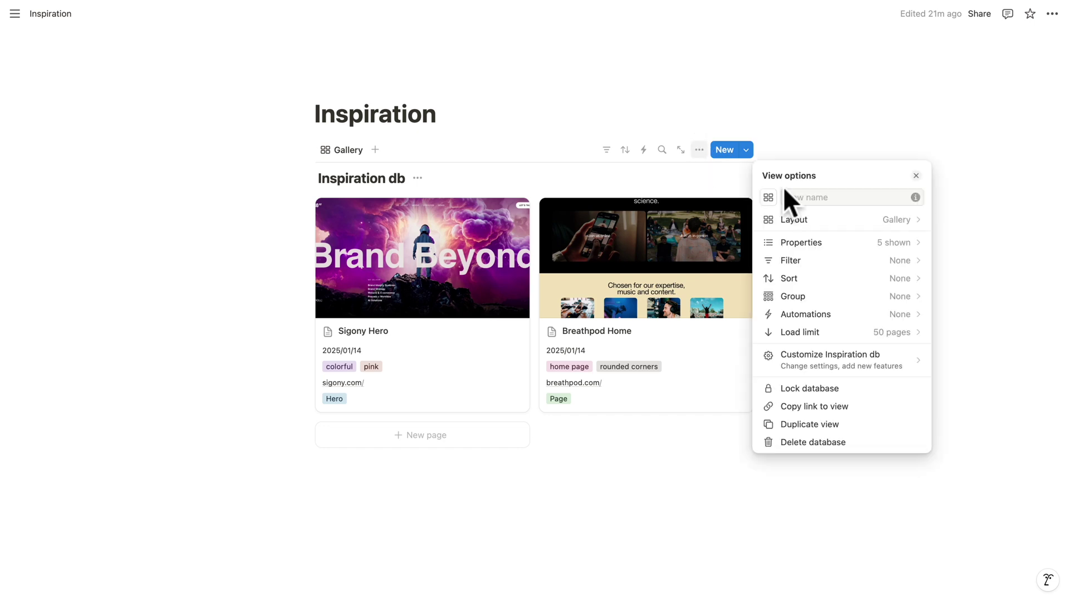
{"action": "left_click", "coordinate": [805, 222]}
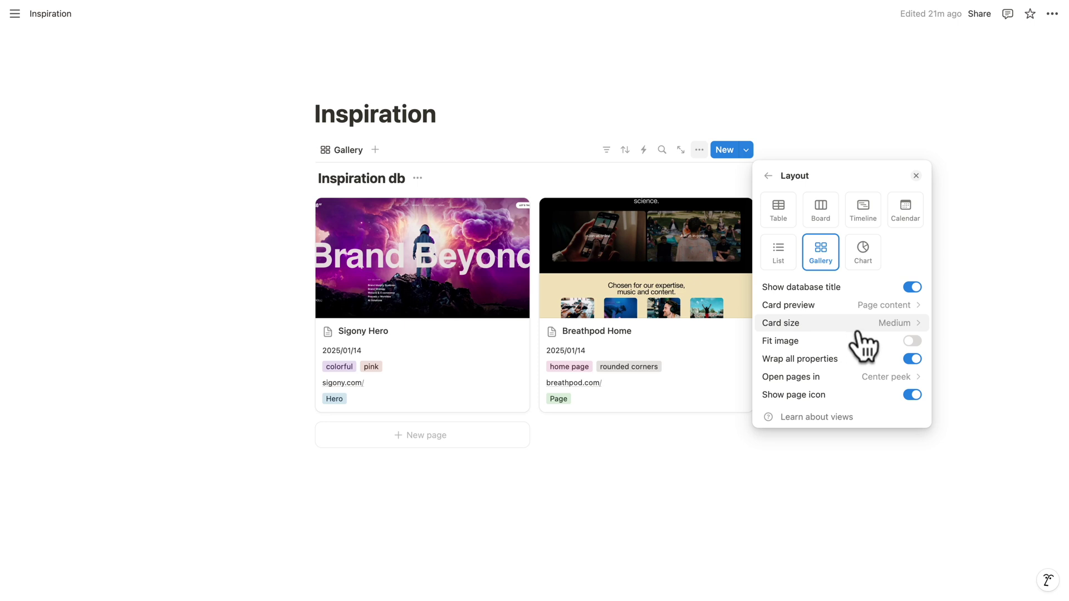
{"action": "left_click", "coordinate": [888, 324]}
{"action": "left_click", "coordinate": [832, 344]}
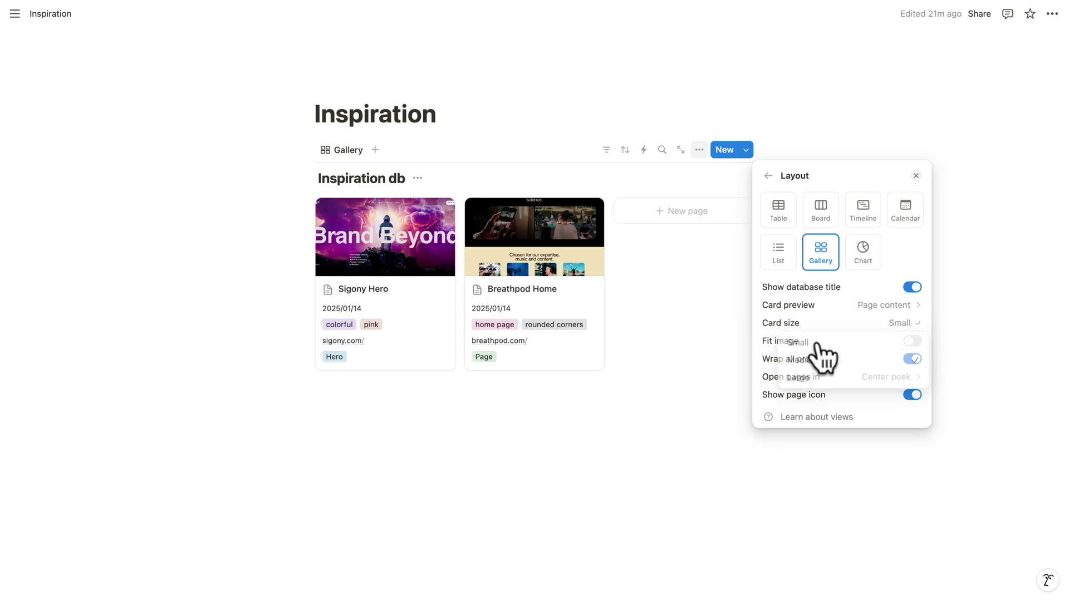
{"action": "left_click", "coordinate": [898, 322]}
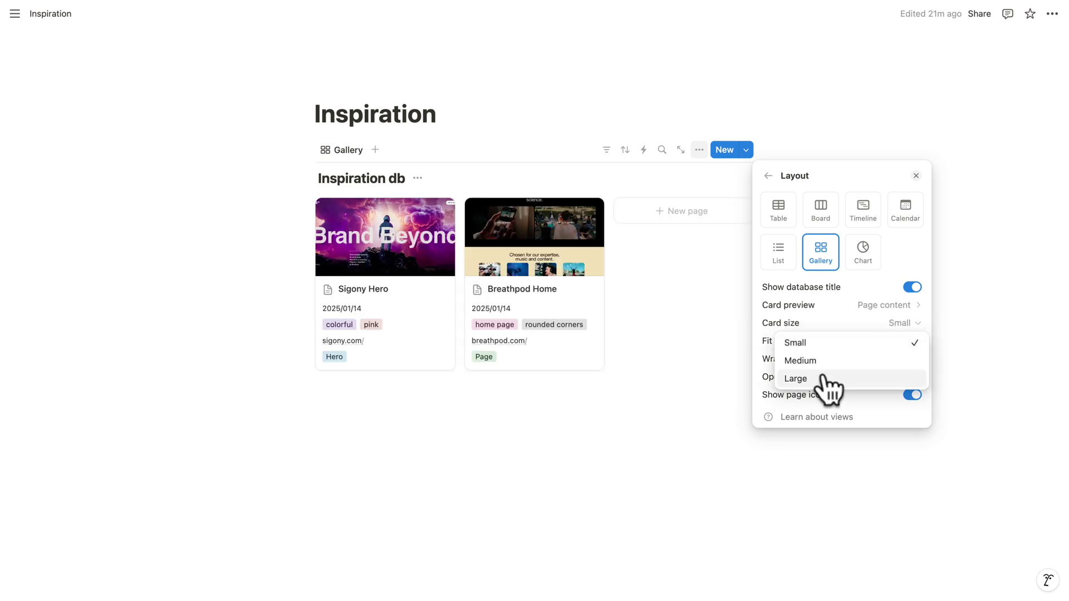
{"action": "left_click", "coordinate": [825, 379]}
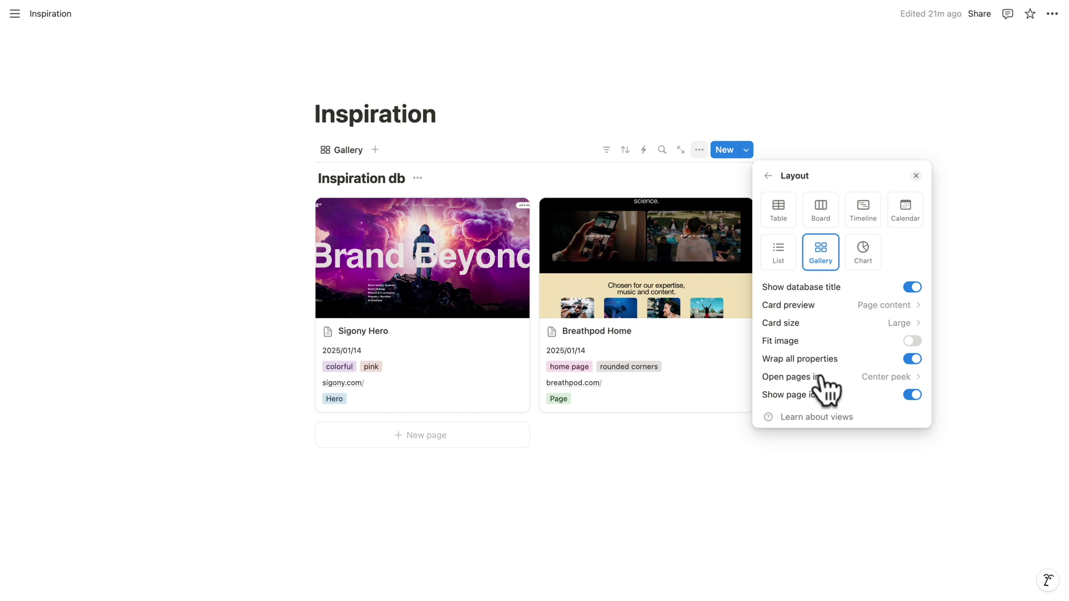
{"action": "left_click", "coordinate": [893, 324]}
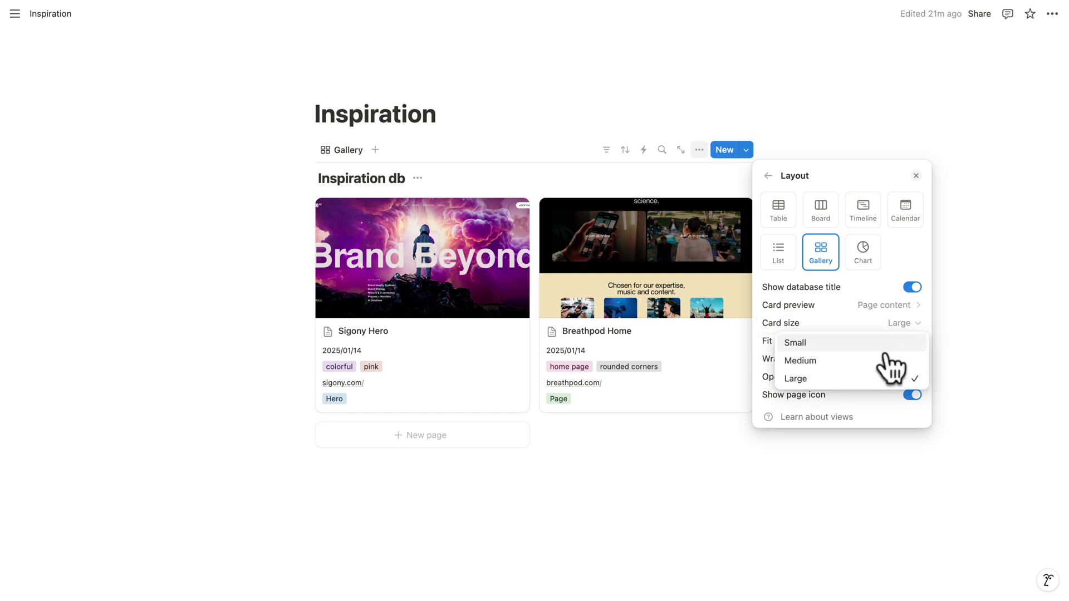
{"action": "left_click", "coordinate": [827, 361]}
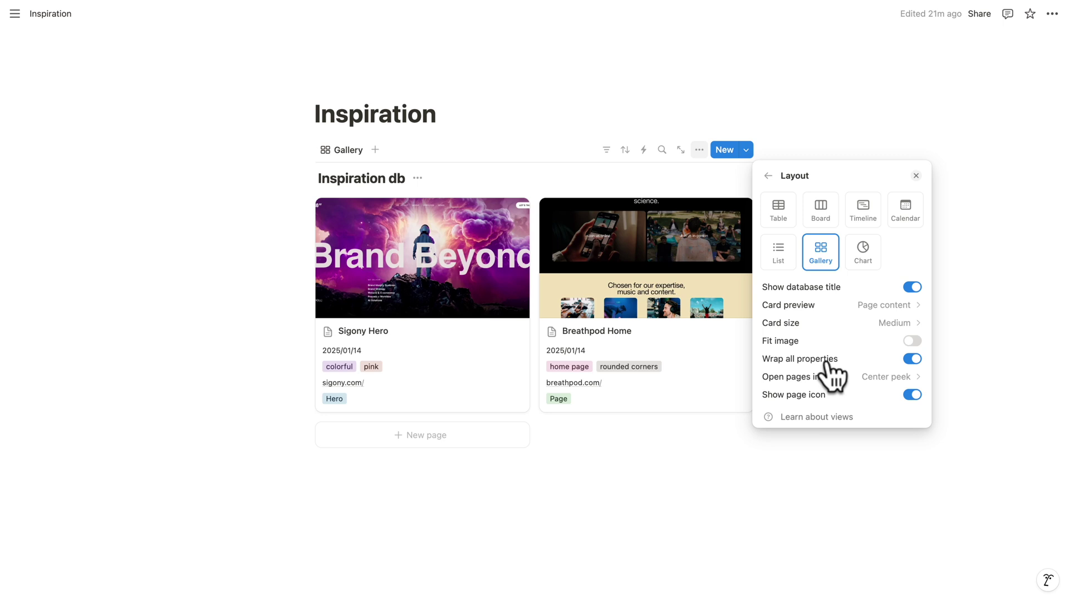
{"action": "left_click", "coordinate": [597, 472]}
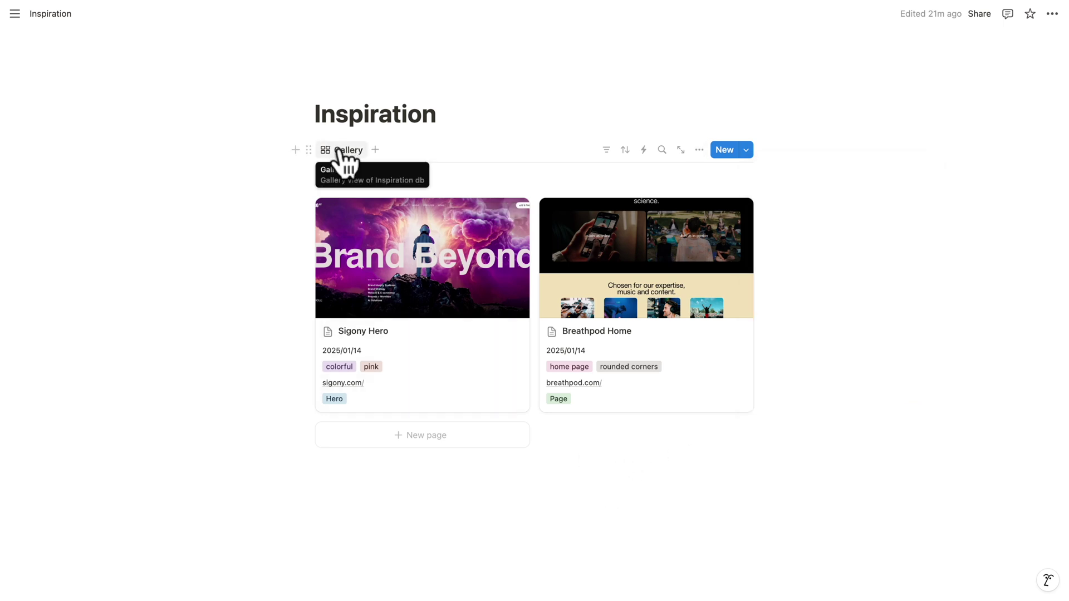
Rename the gallery view as All
{"action": "left_click", "coordinate": [337, 153]}
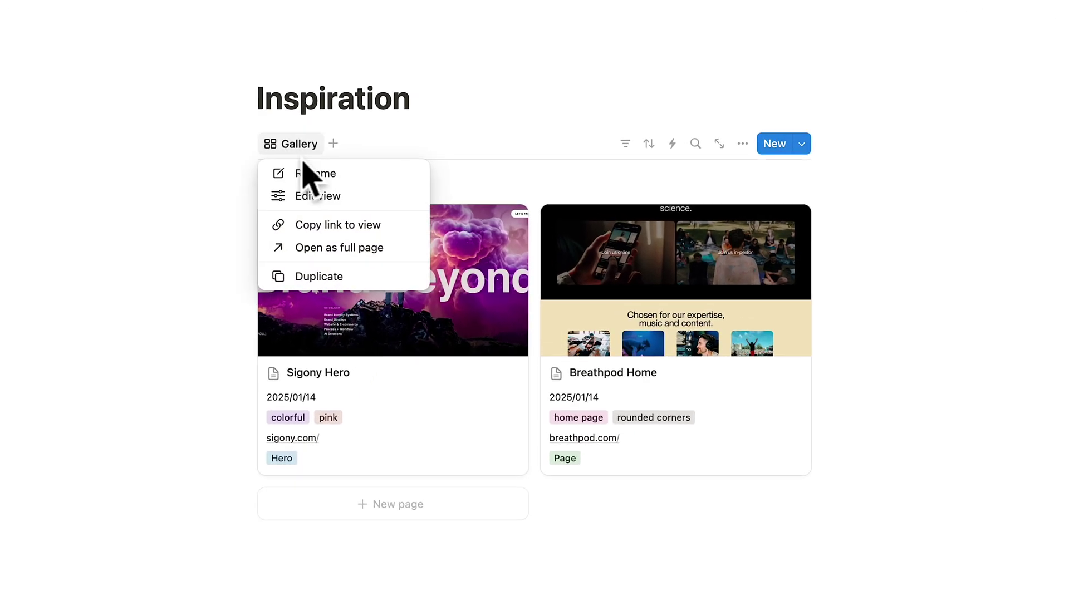
{"action": "left_click", "coordinate": [349, 172]}
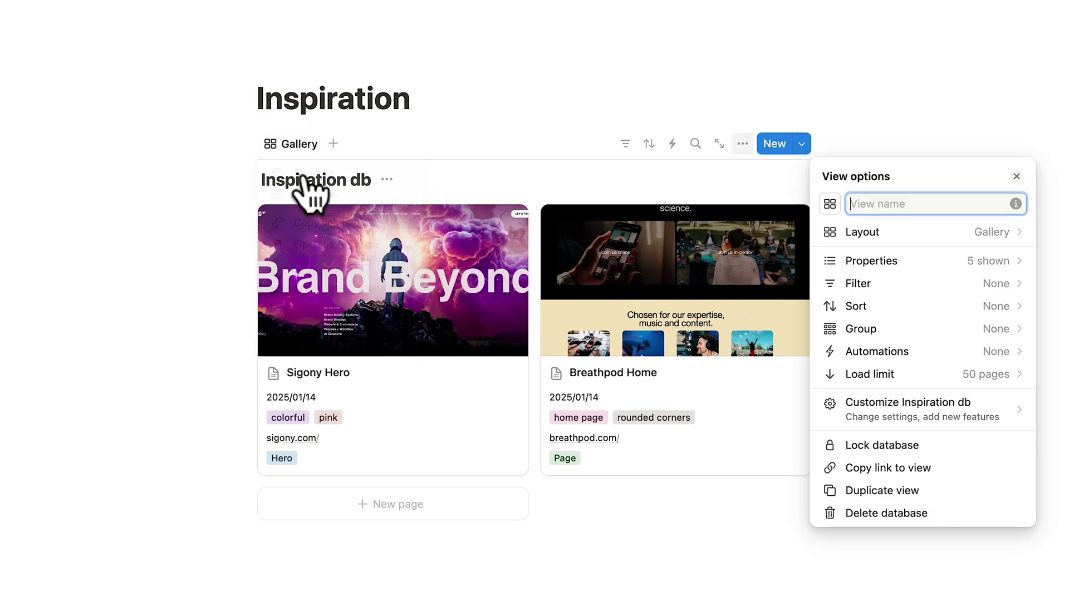
{"action": "left_click", "coordinate": [675, 220]}
Duplicate the All view as a view named Page, filtered to entries whose Type is Page
{"action": "left_click", "coordinate": [284, 146]}
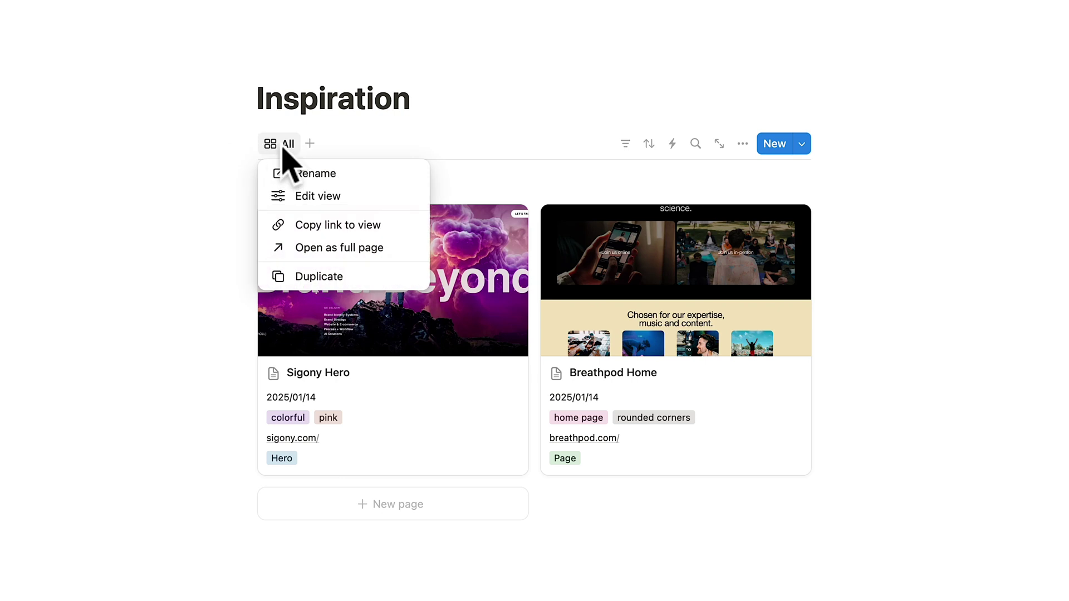
{"action": "left_click", "coordinate": [304, 278]}
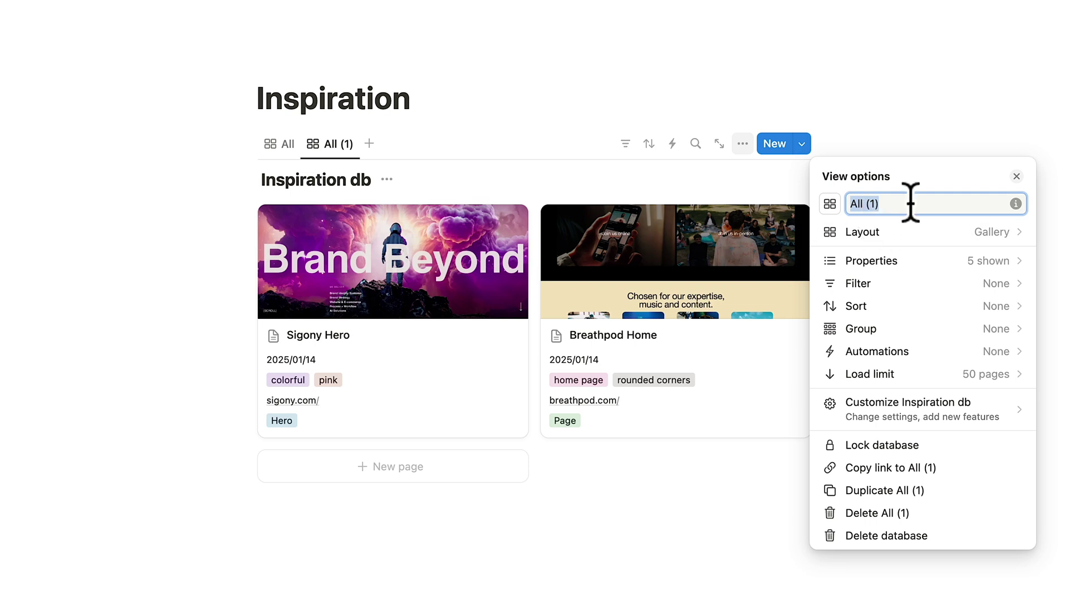
{"action": "left_click", "coordinate": [852, 284]}
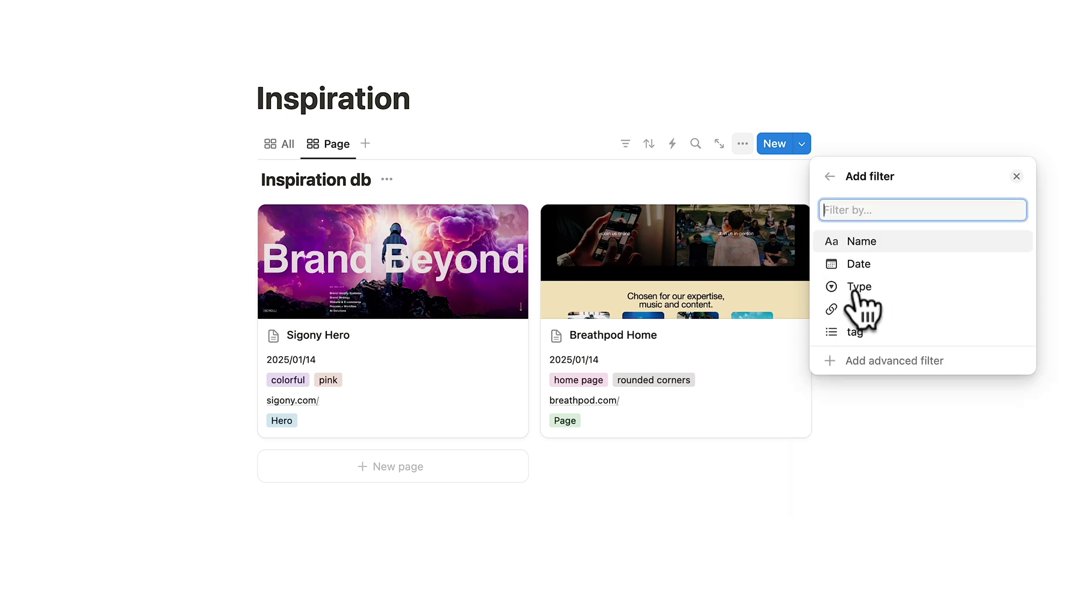
{"action": "left_click", "coordinate": [850, 287]}
{"action": "left_click", "coordinate": [885, 208]}
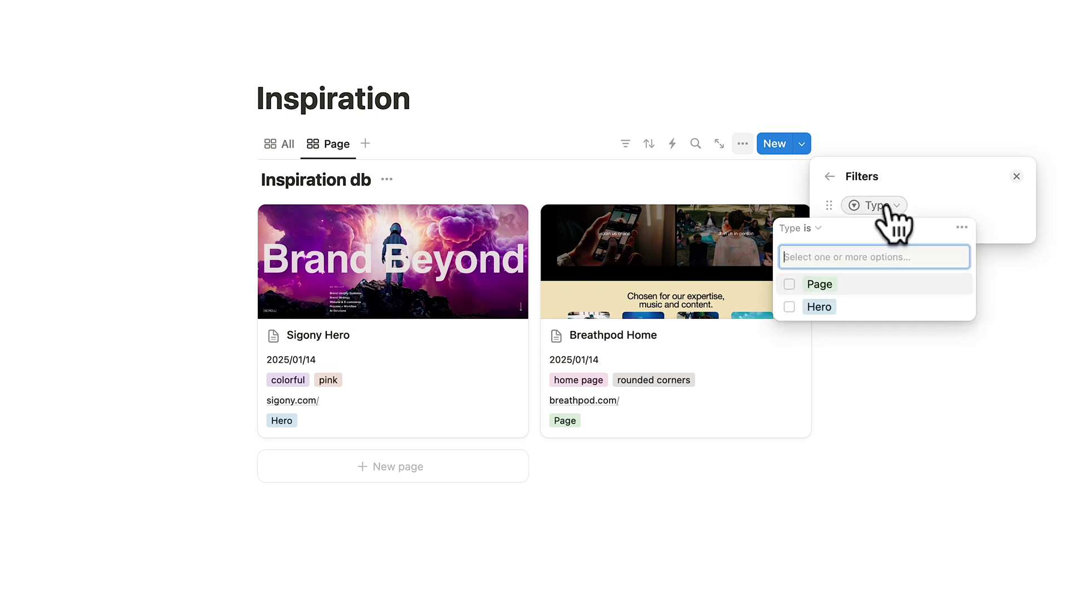
{"action": "left_click", "coordinate": [817, 286]}
{"action": "left_click", "coordinate": [690, 413]}
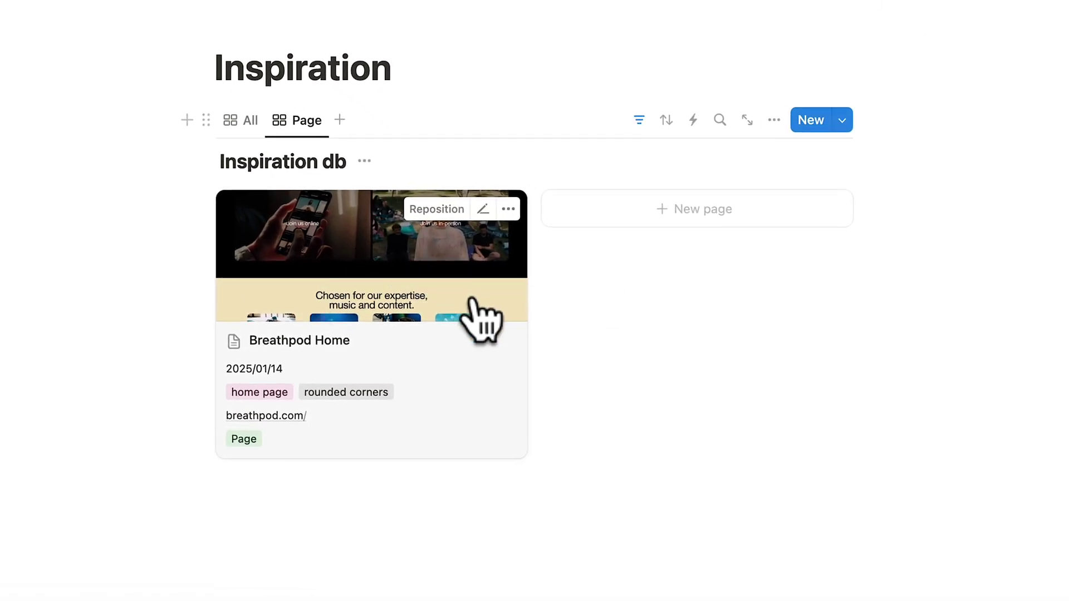
Reposition the Breathpod Home card's preview image to show the top of the screenshot and save the position
{"action": "left_click", "coordinate": [440, 210]}
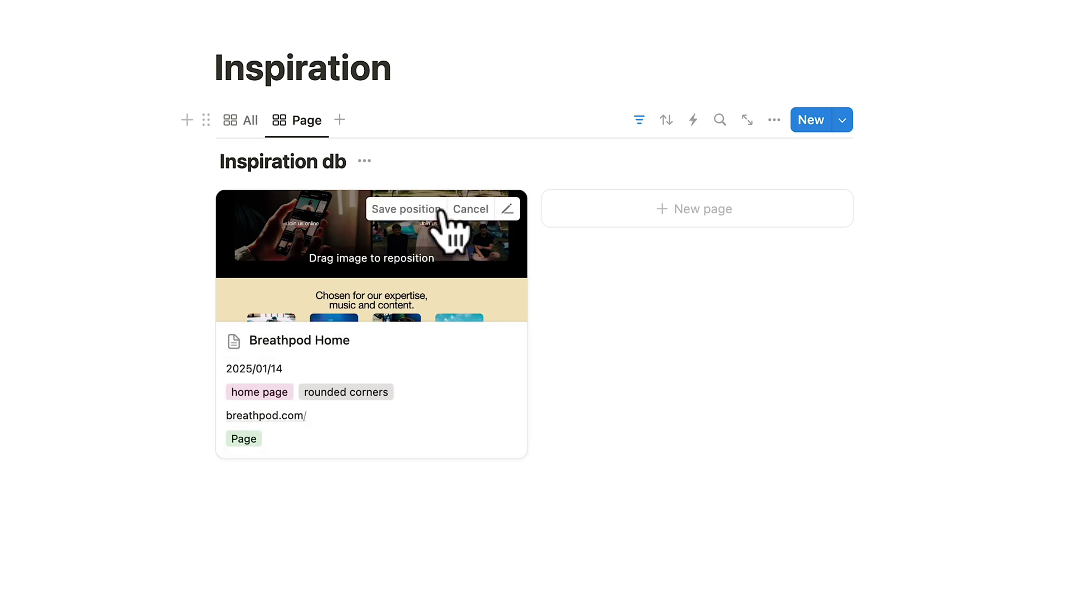
{"action": "left_click_drag", "start_coordinate": [284, 245], "coordinate": [331, 509]}
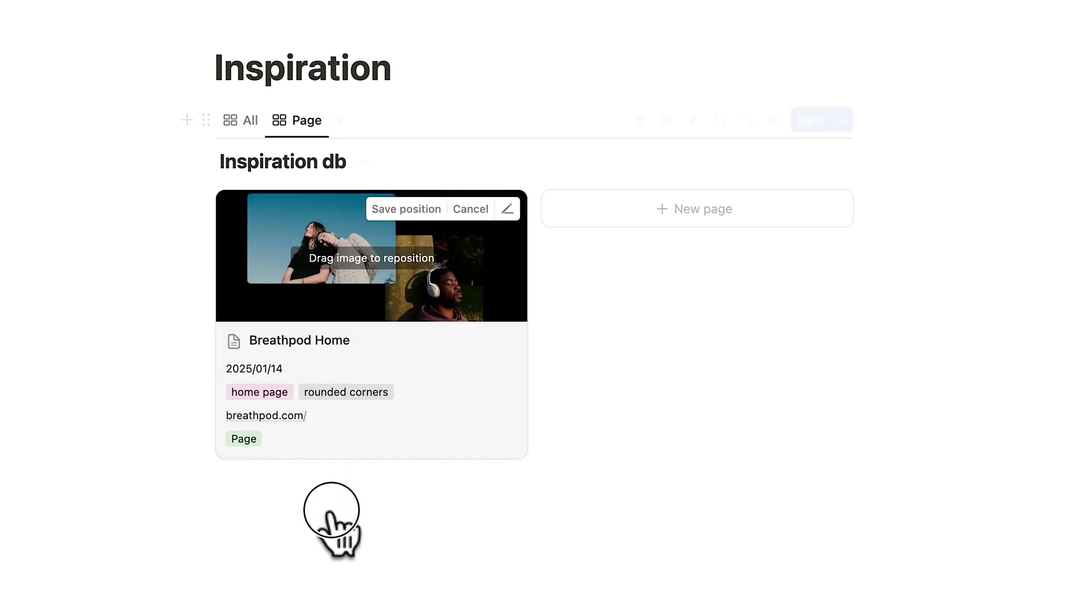
{"action": "left_click_drag", "start_coordinate": [301, 291], "coordinate": [284, 590]}
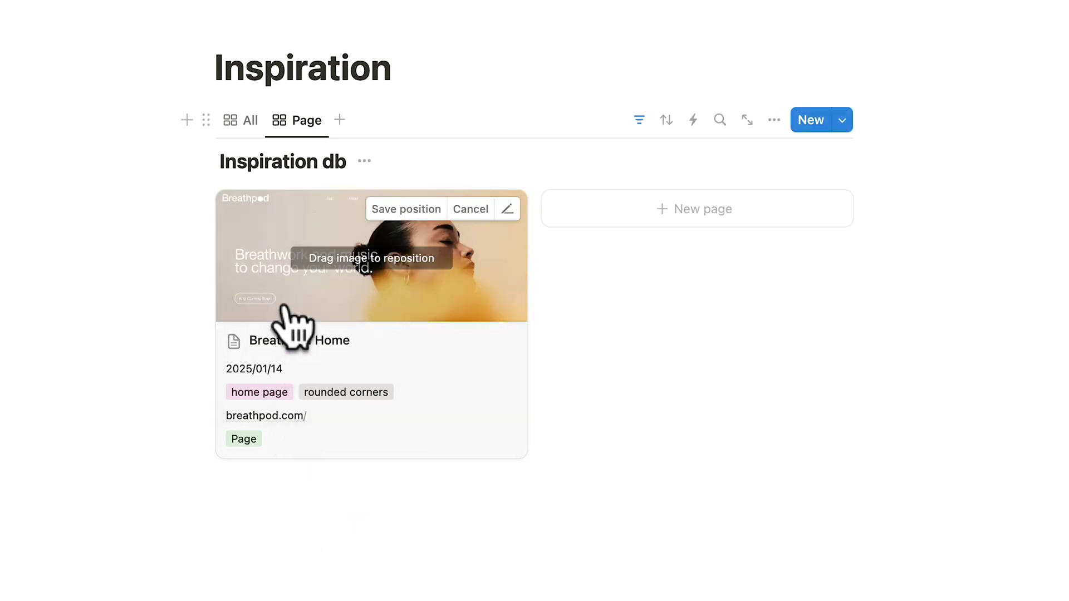
{"action": "left_click", "coordinate": [416, 210]}
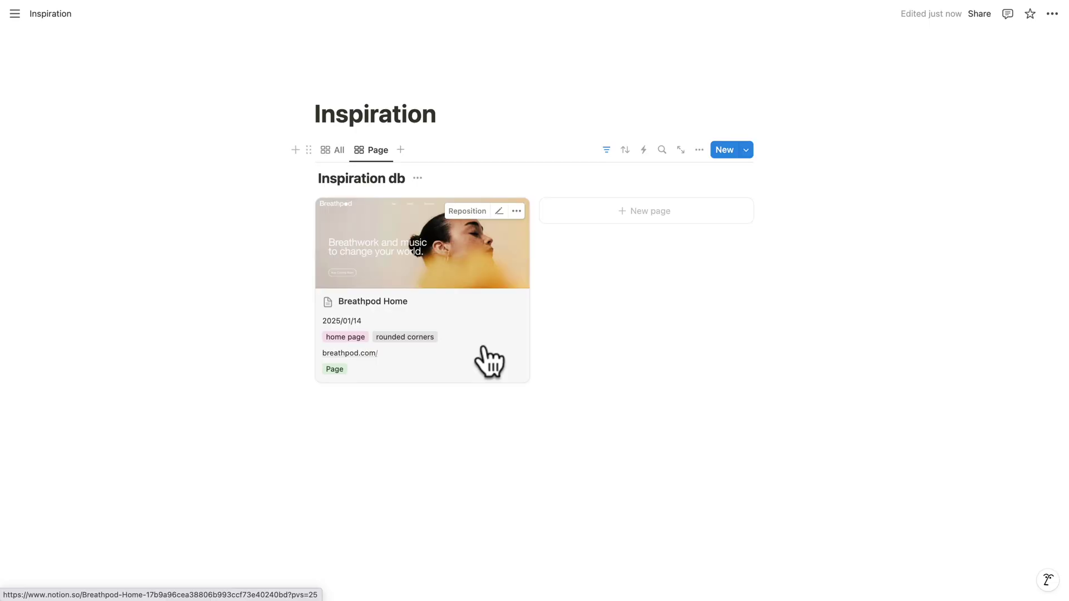
Hide the Date property on the cards of the Page view
{"action": "left_click", "coordinate": [742, 144]}
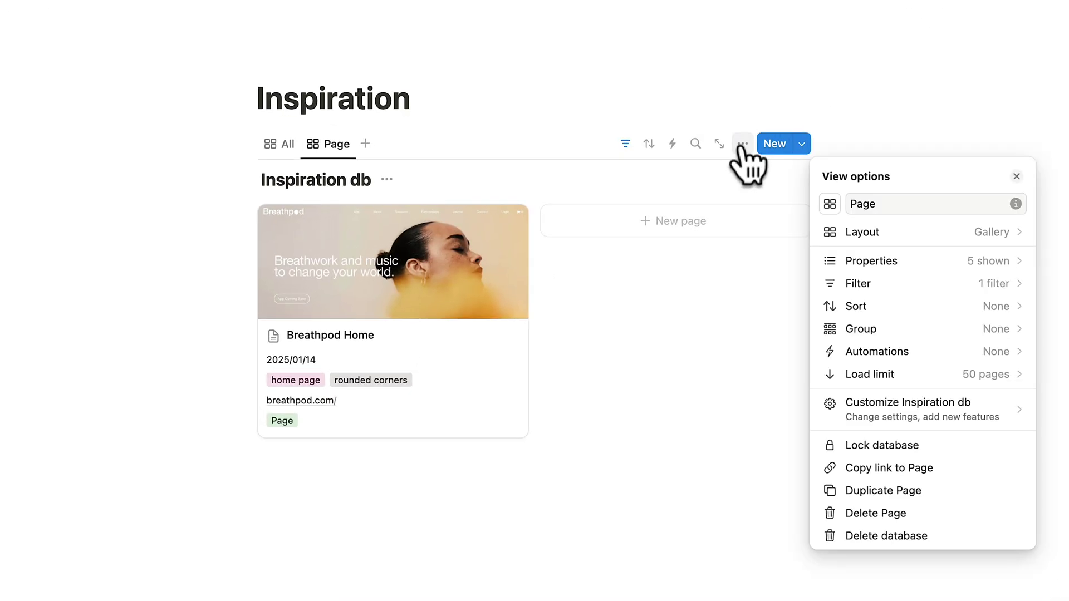
{"action": "left_click", "coordinate": [858, 258]}
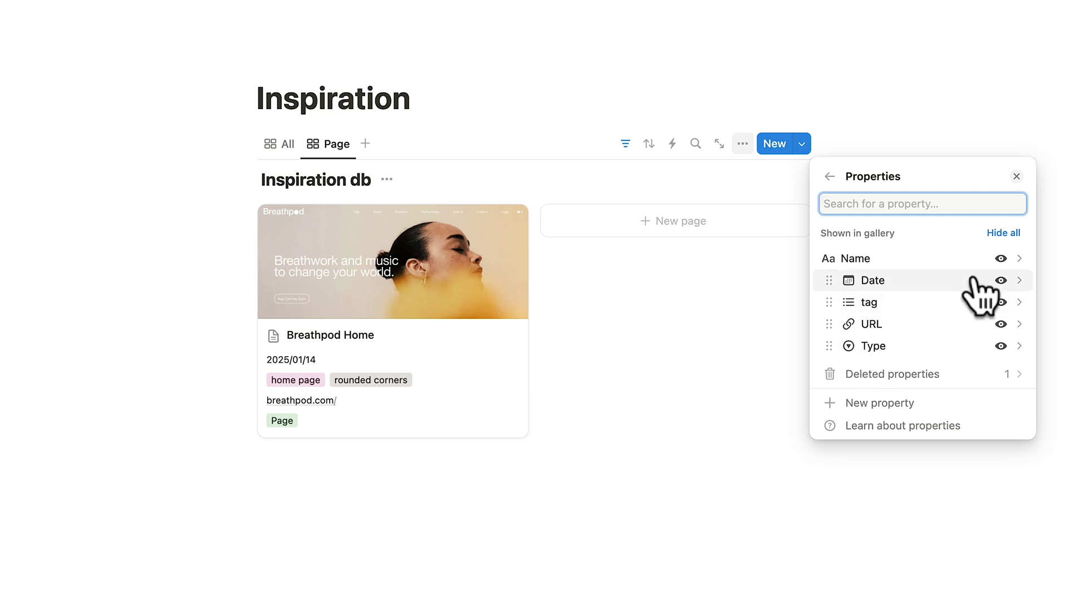
{"action": "left_click", "coordinate": [1001, 280]}
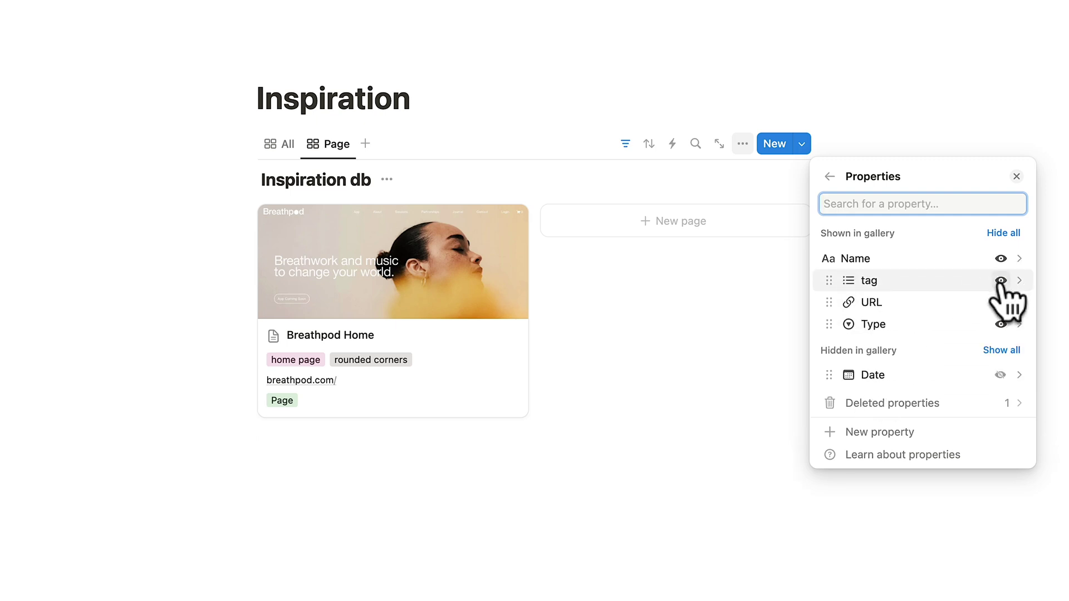
Try hiding the tag property on the Page view's cards, and restore all properties as shown
{"action": "left_click", "coordinate": [1000, 280]}
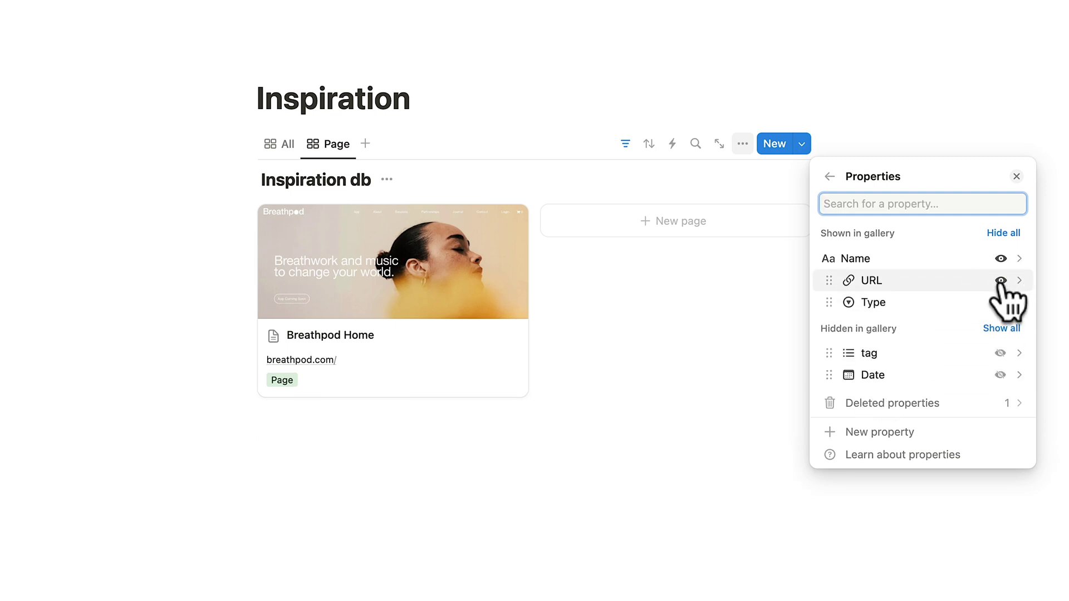
{"action": "left_click", "coordinate": [1000, 236]}
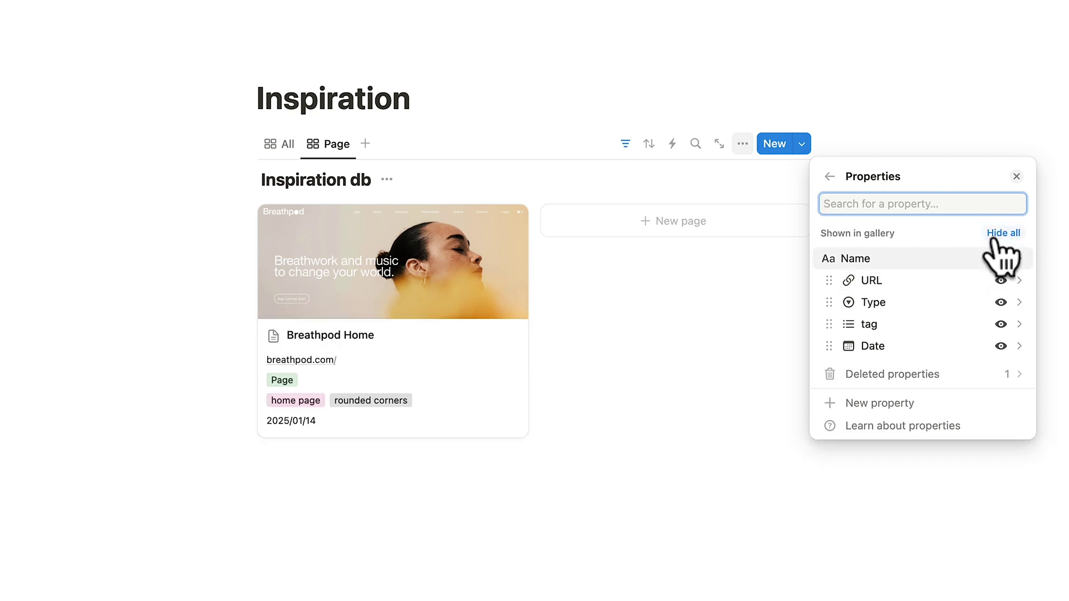
{"action": "left_click", "coordinate": [603, 578]}
Duplicate the Page view and name the copy Hero
{"action": "left_click", "coordinate": [323, 145]}
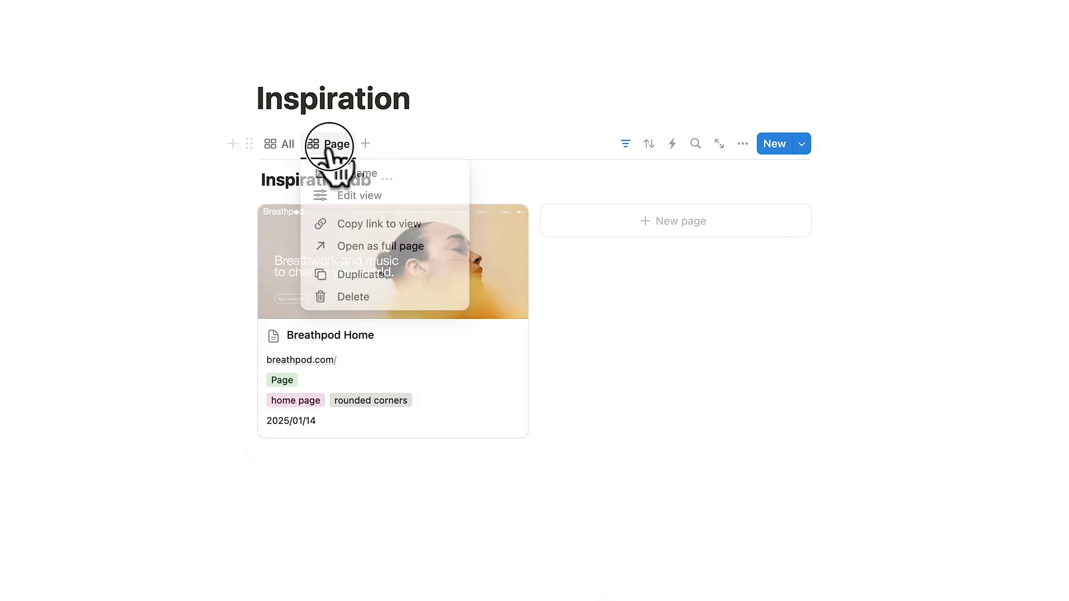
{"action": "left_click", "coordinate": [348, 277]}
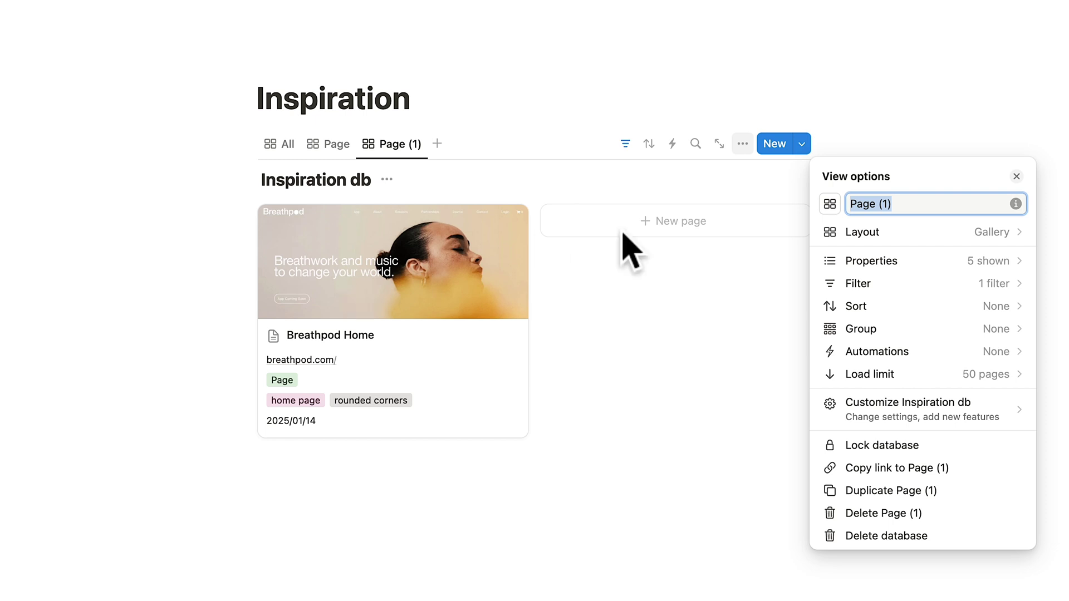
{"action": "type", "text": "He"}
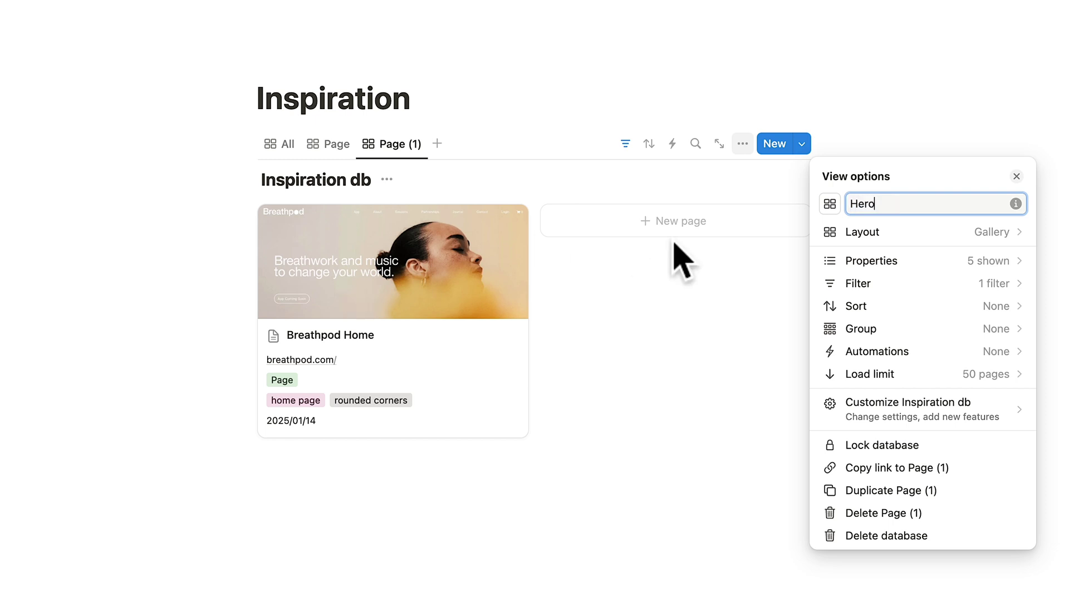
{"action": "type", "text": "ro"}
Change the Hero view's filter so it includes only entries whose Type is Hero
{"action": "left_click", "coordinate": [868, 283]}
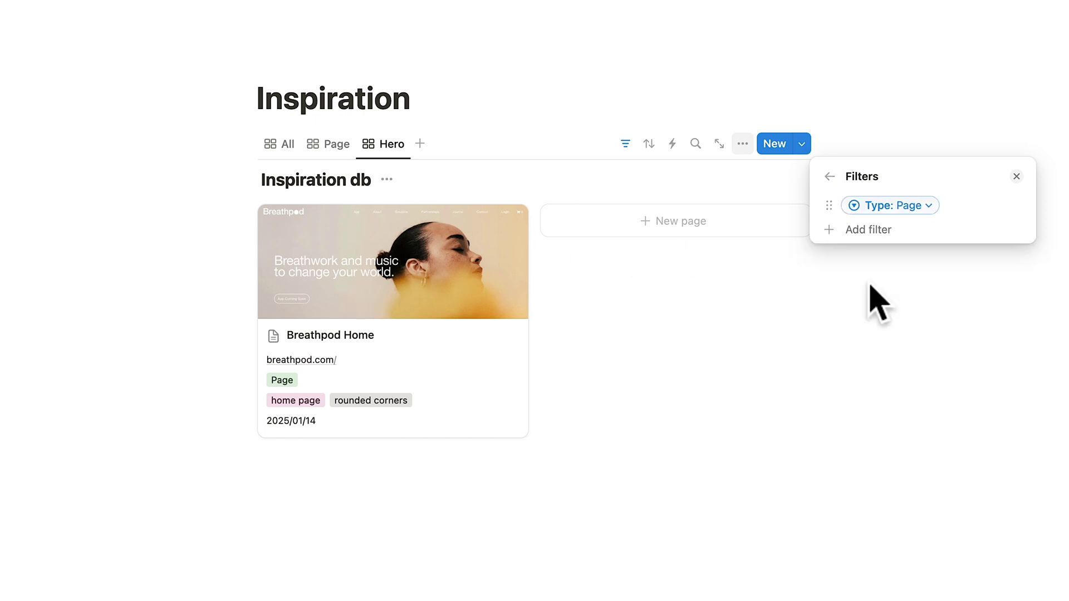
{"action": "left_click", "coordinate": [897, 208]}
{"action": "left_click", "coordinate": [818, 306]}
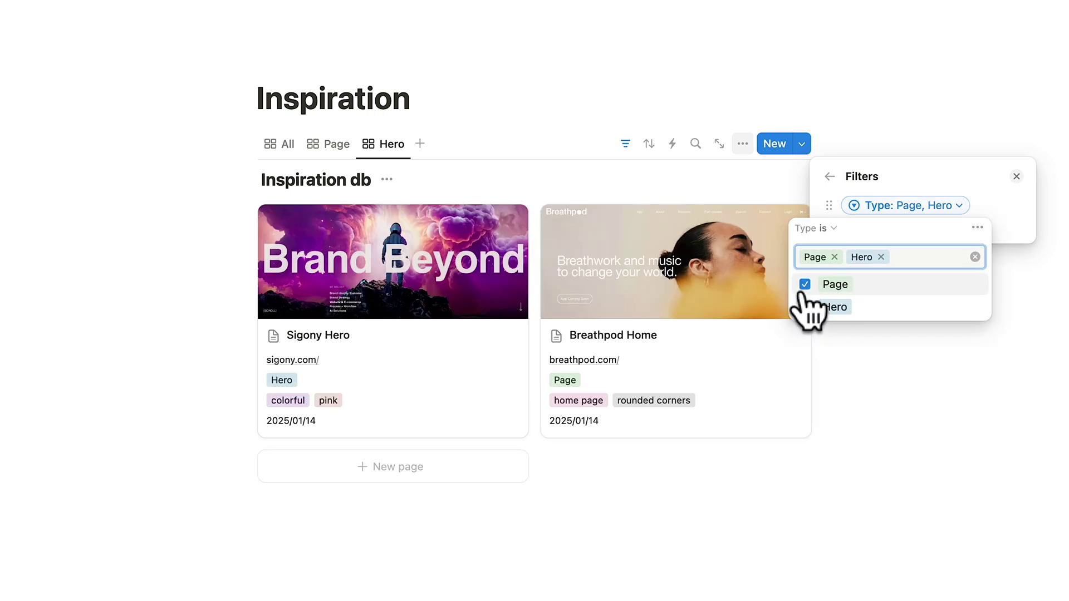
{"action": "left_click", "coordinate": [804, 285]}
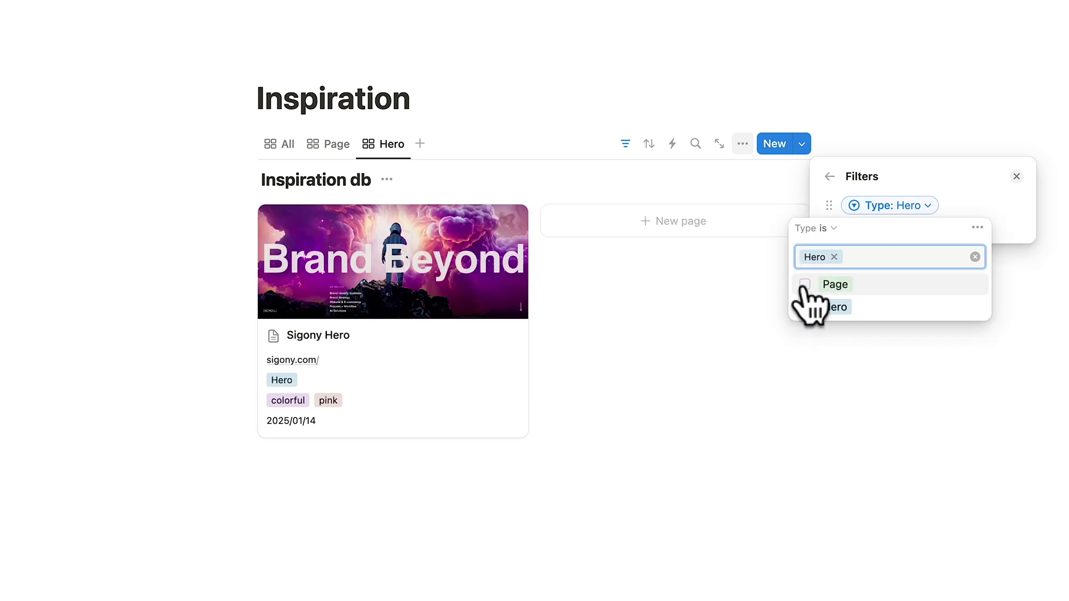
{"action": "left_click", "coordinate": [712, 428]}
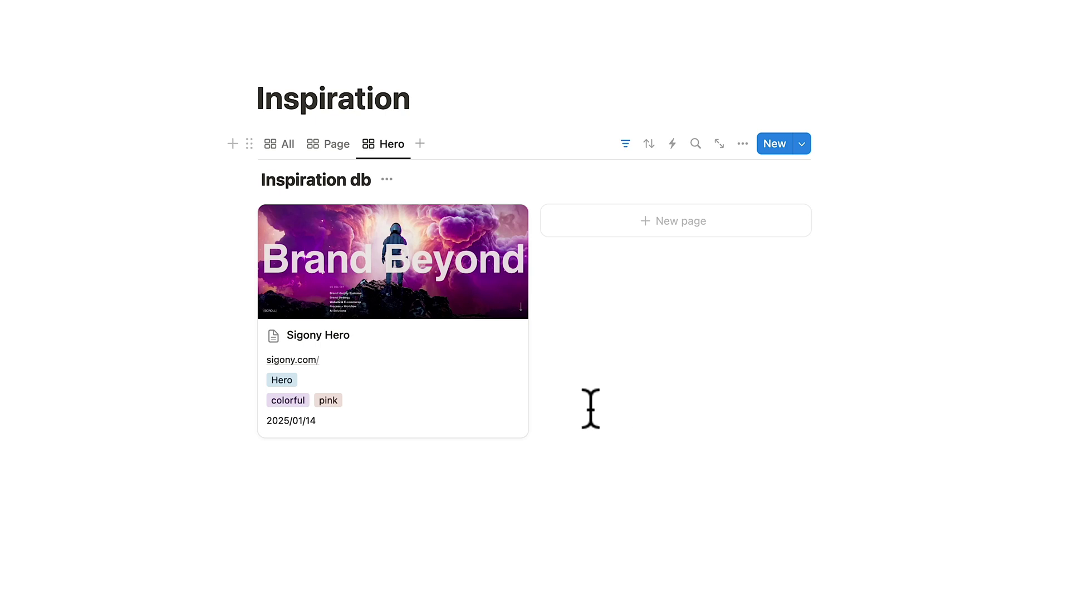
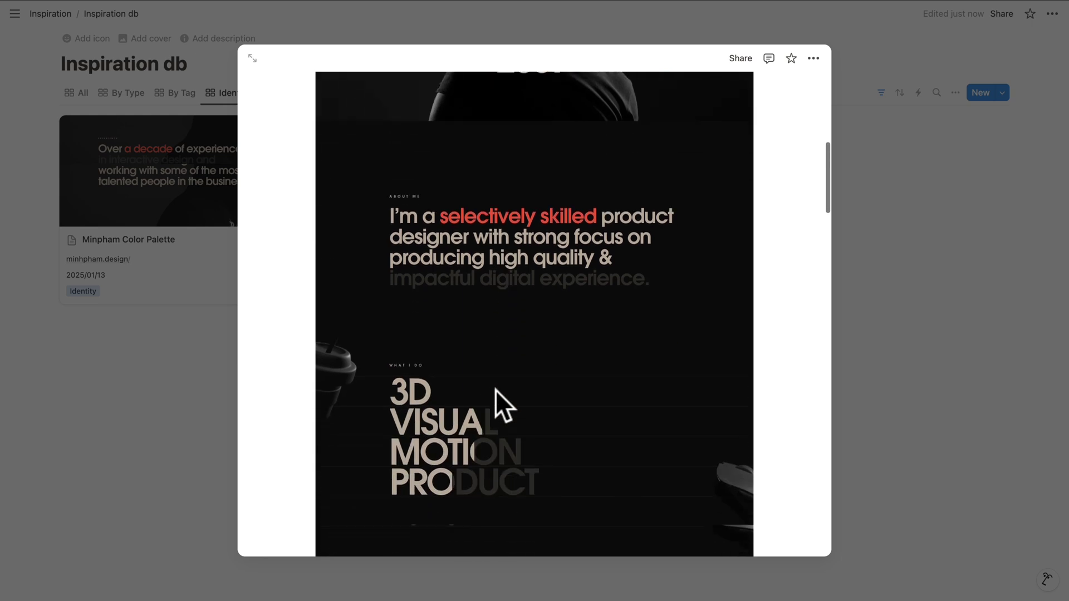
Review the Minpham Color Palette entry's screenshot and browse the Logo, Page and Header views of the full Inspiration db
{"action": "scroll", "coordinate": [495, 389], "scroll_direction": "down", "scroll_amount": 6}
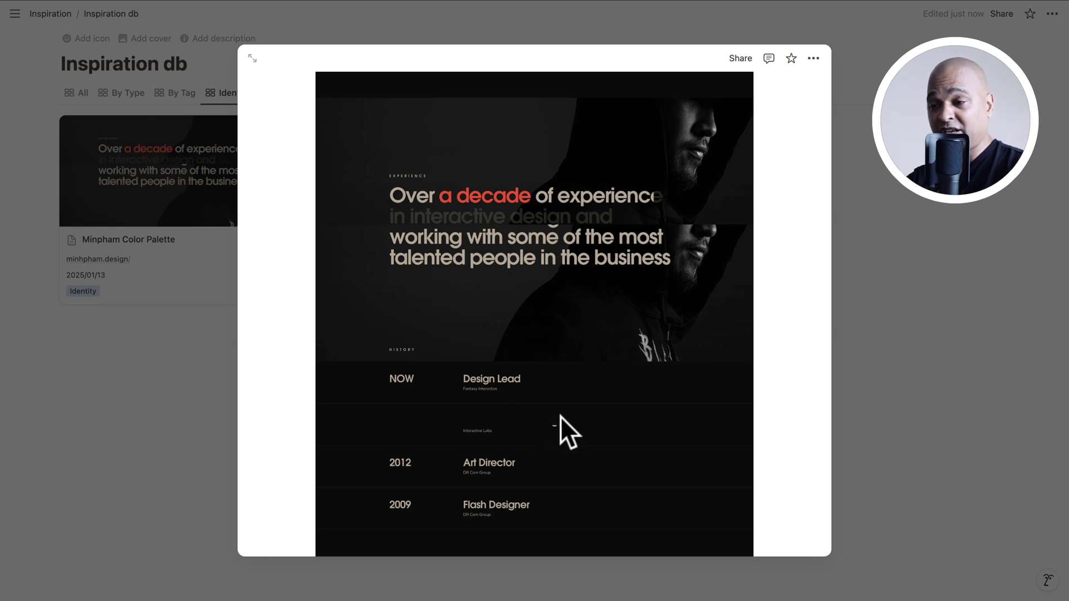
{"action": "key", "text": "Escape"}
{"action": "left_click", "coordinate": [278, 94]}
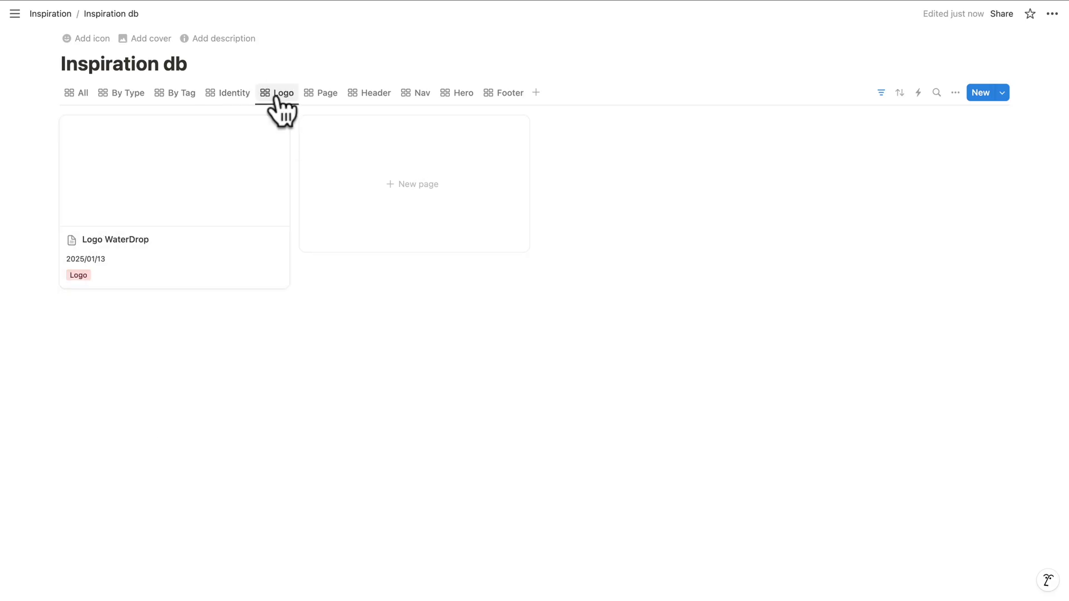
{"action": "left_click", "coordinate": [326, 96]}
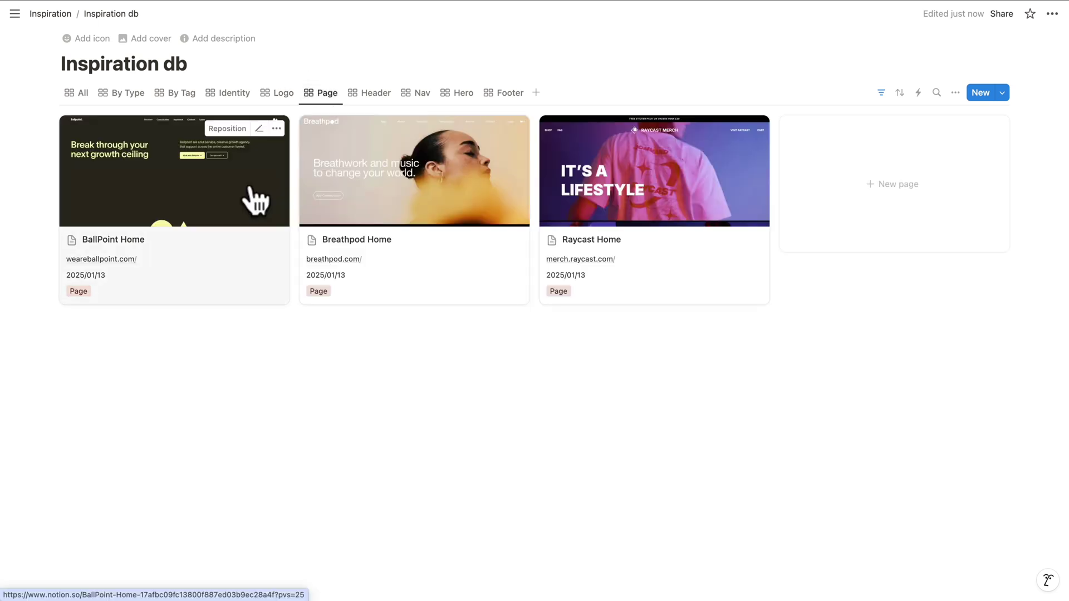
{"action": "left_click", "coordinate": [368, 94]}
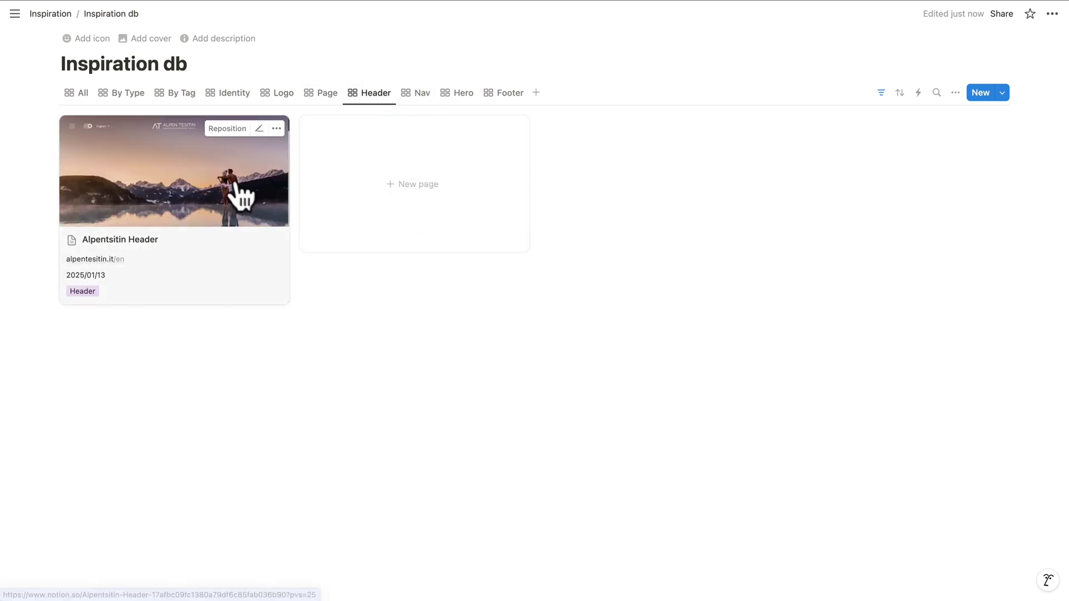
Open the Alpentsitin Header entry, examine its screenshot full screen, and return to the gallery
{"action": "left_click", "coordinate": [201, 181]}
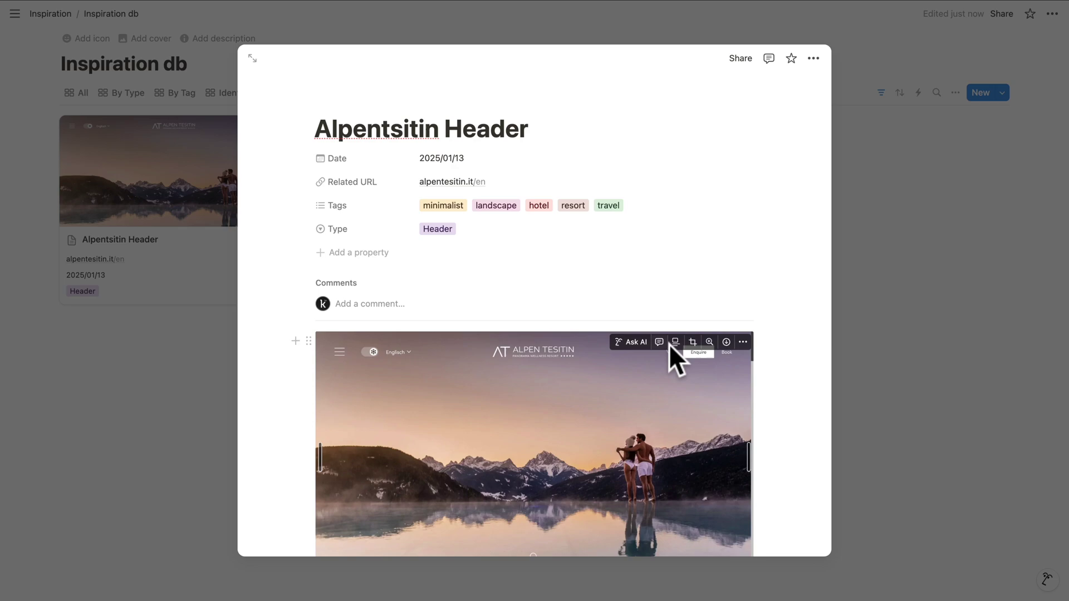
{"action": "left_click", "coordinate": [709, 342]}
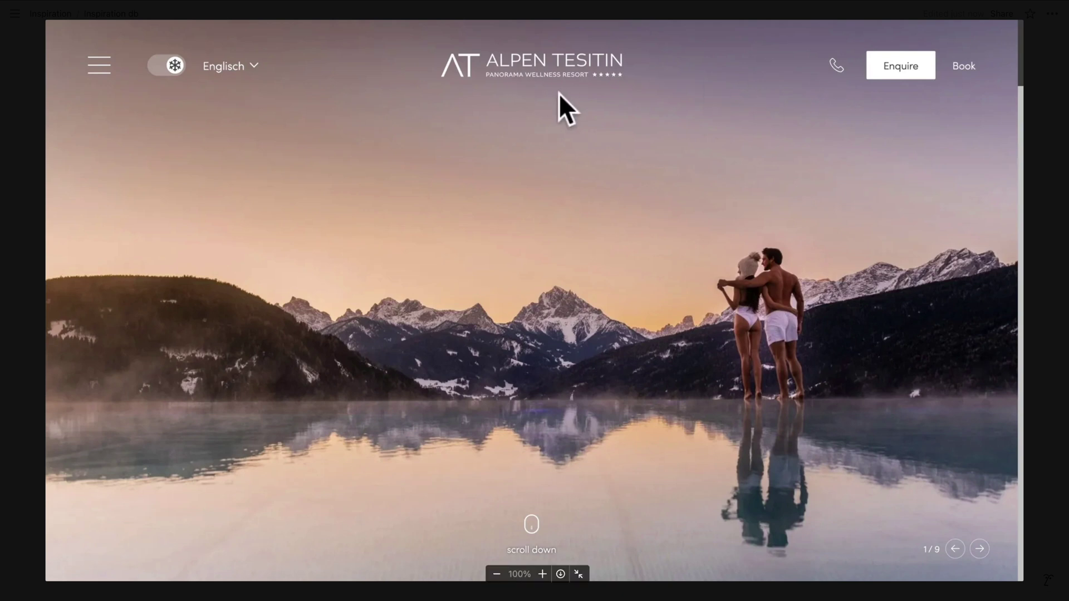
{"action": "left_click", "coordinate": [14, 208]}
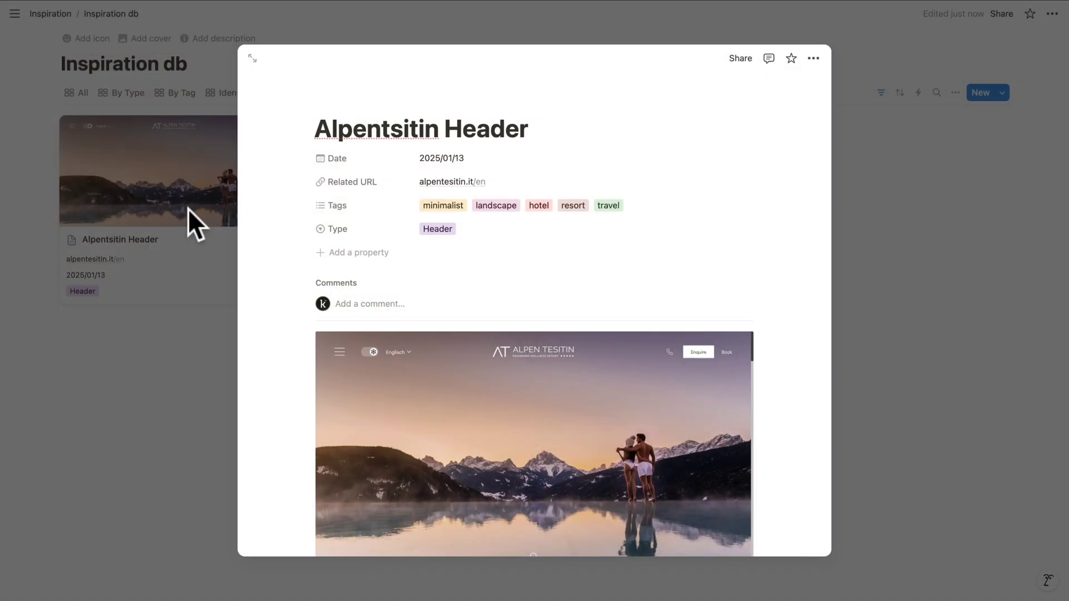
{"action": "left_click", "coordinate": [189, 208]}
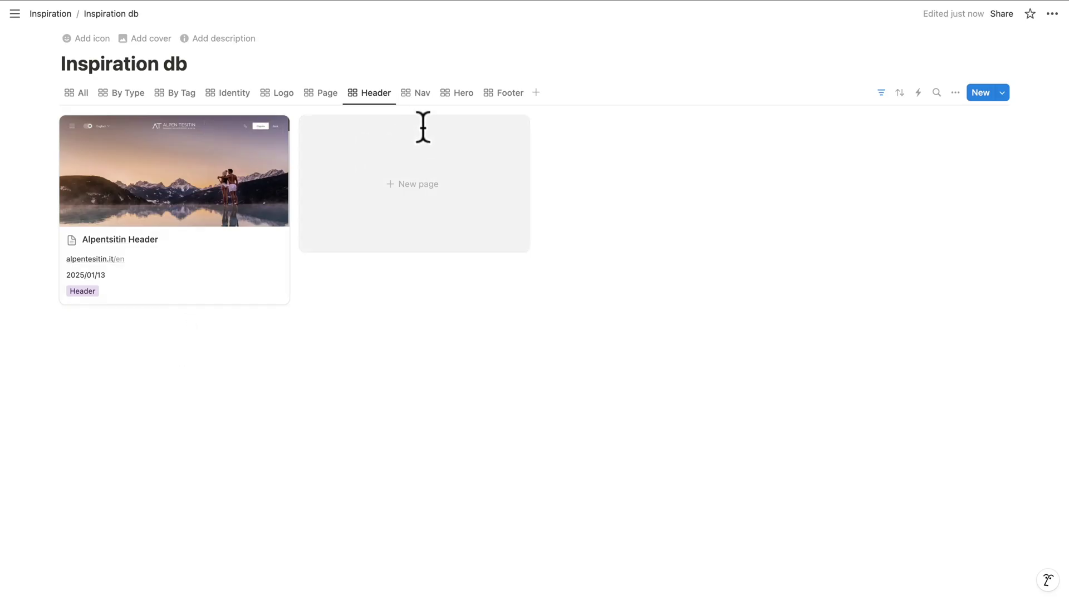
Open the AndMore Full Screen Menu entry from the Nav view and enlarge its screenshot
{"action": "left_click", "coordinate": [418, 94]}
{"action": "left_click", "coordinate": [157, 174]}
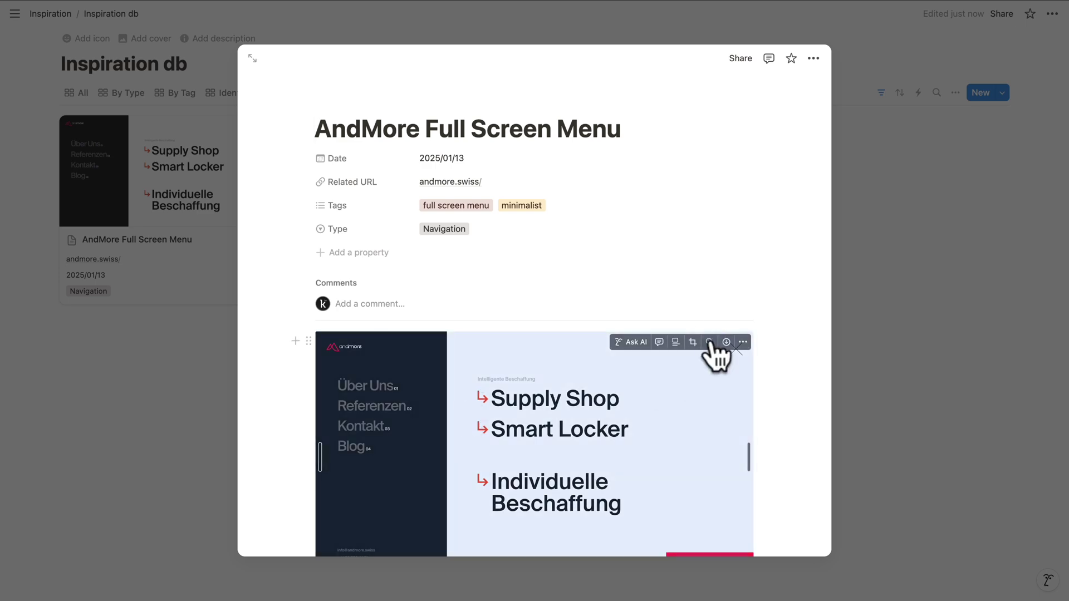
{"action": "left_click", "coordinate": [710, 342]}
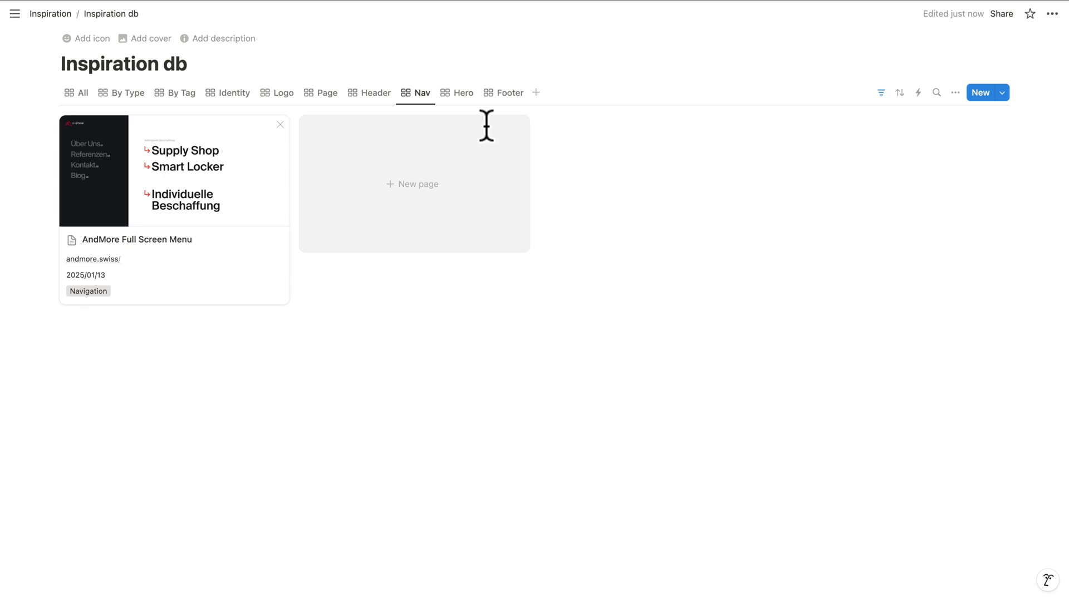
Look through the Hero and Footer views and return to the All view
{"action": "left_click", "coordinate": [456, 94]}
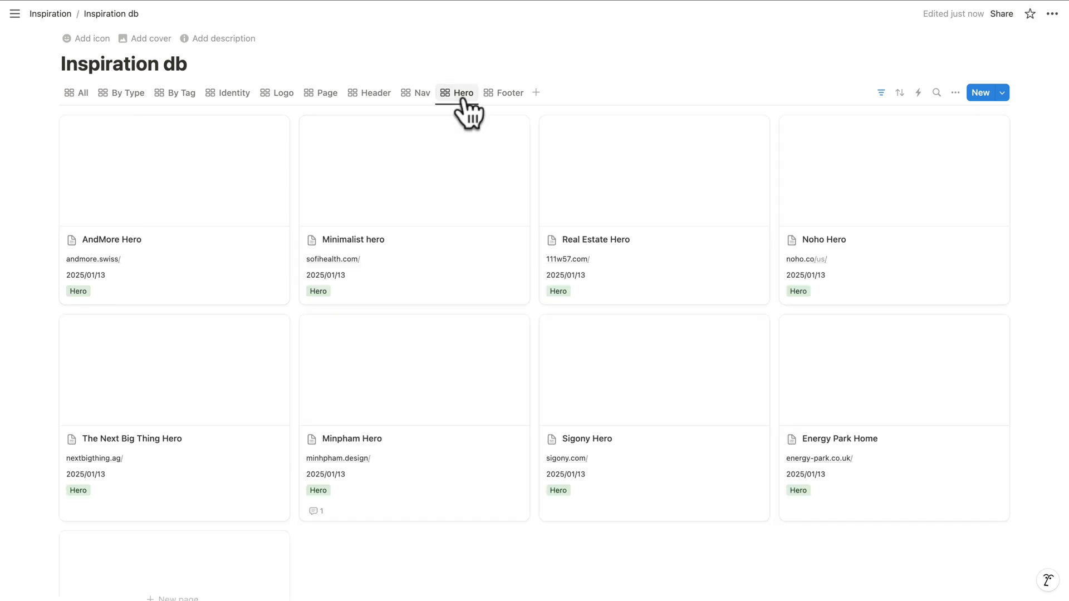
{"action": "left_click", "coordinate": [501, 93]}
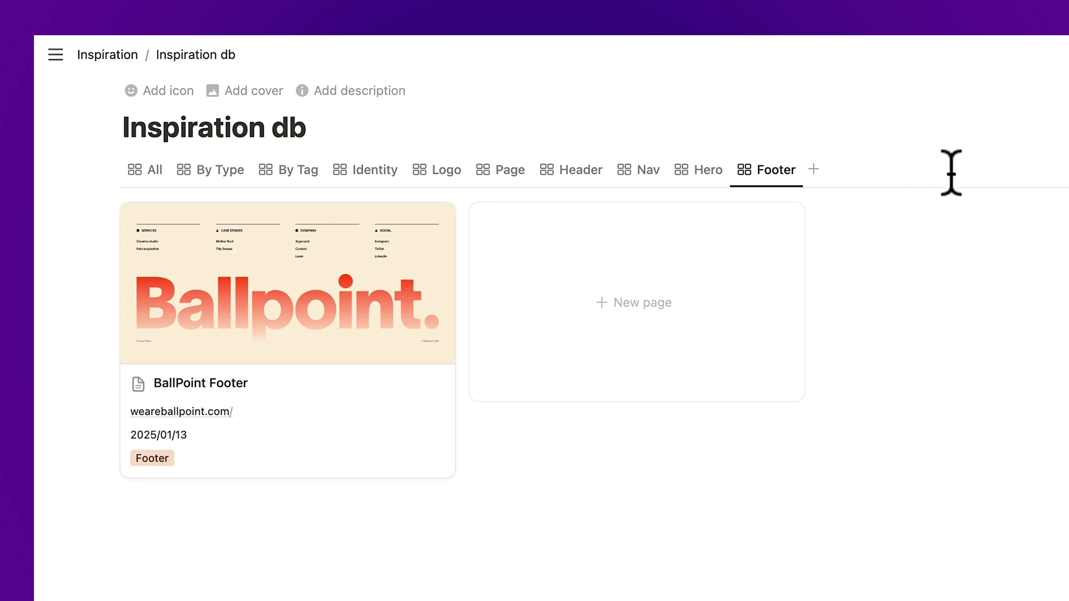
{"action": "left_click", "coordinate": [151, 171]}
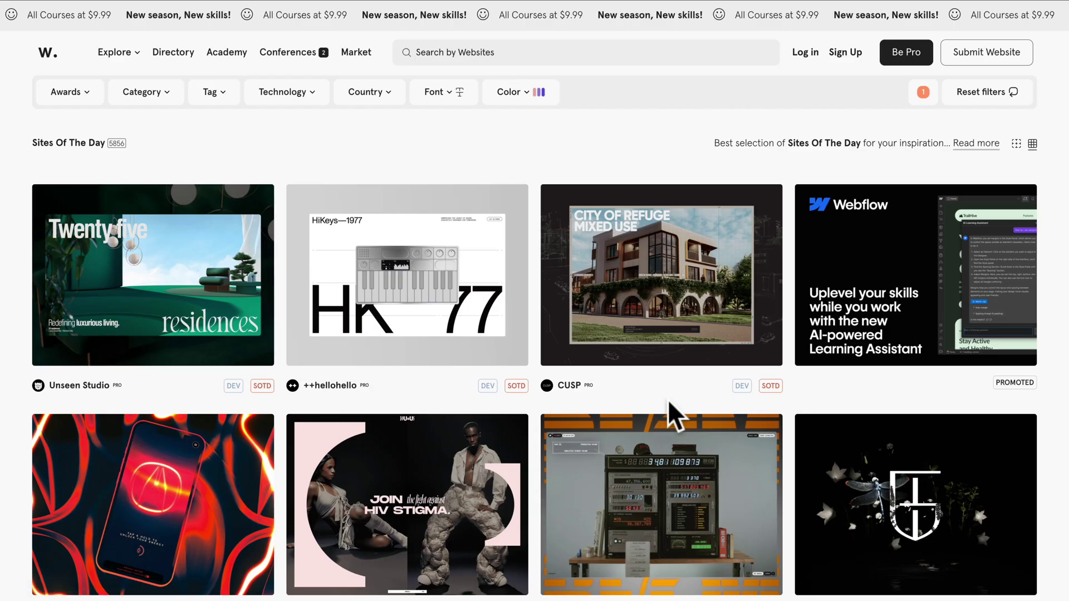
Browse the Sites Of The Day gallery on Awwwards for inspiration and begin the Utsubo website's experience
{"action": "scroll", "coordinate": [675, 412], "scroll_direction": "down", "scroll_amount": 4}
{"action": "scroll", "coordinate": [675, 416], "scroll_direction": "down", "scroll_amount": 2}
{"action": "scroll", "coordinate": [675, 416], "scroll_direction": "down", "scroll_amount": 2}
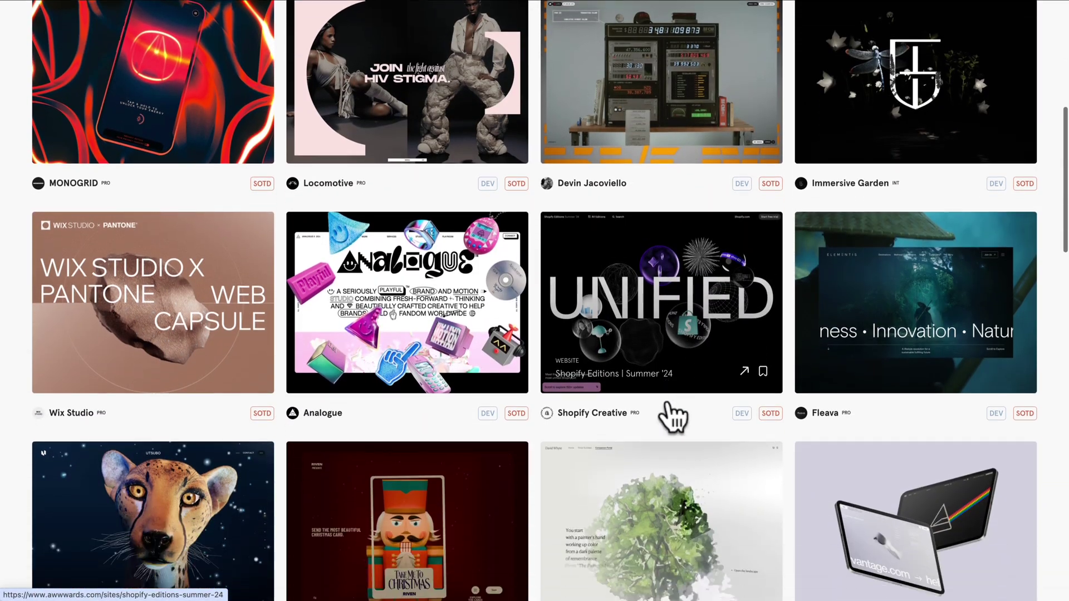
{"action": "scroll", "coordinate": [513, 369], "scroll_direction": "up", "scroll_amount": 5}
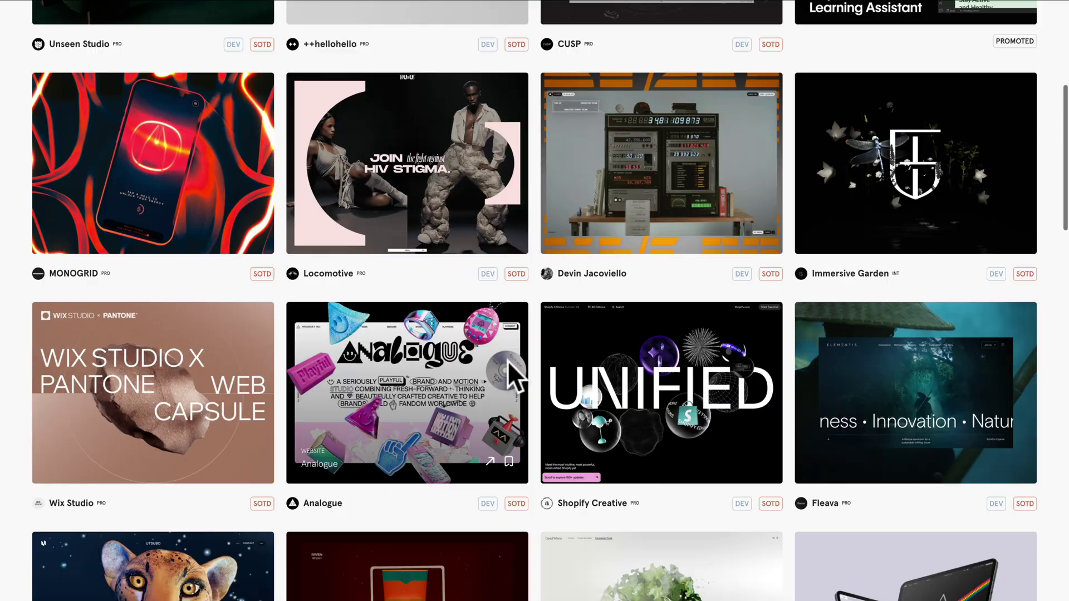
{"action": "scroll", "coordinate": [513, 377], "scroll_direction": "down", "scroll_amount": 4}
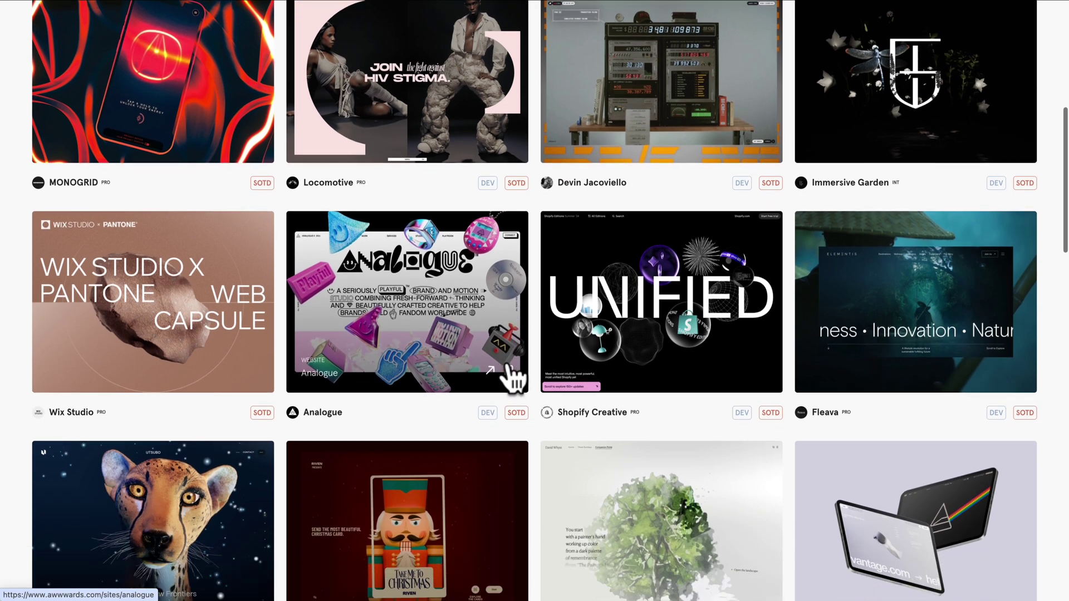
{"action": "scroll", "coordinate": [509, 371], "scroll_direction": "down", "scroll_amount": 2}
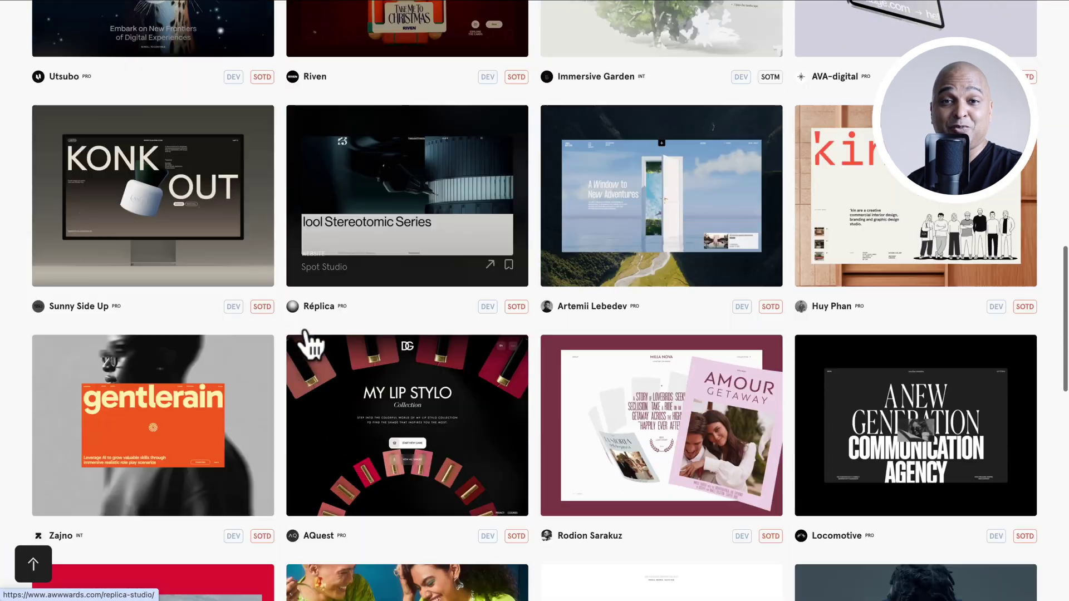
{"action": "scroll", "coordinate": [309, 345], "scroll_direction": "down", "scroll_amount": 4}
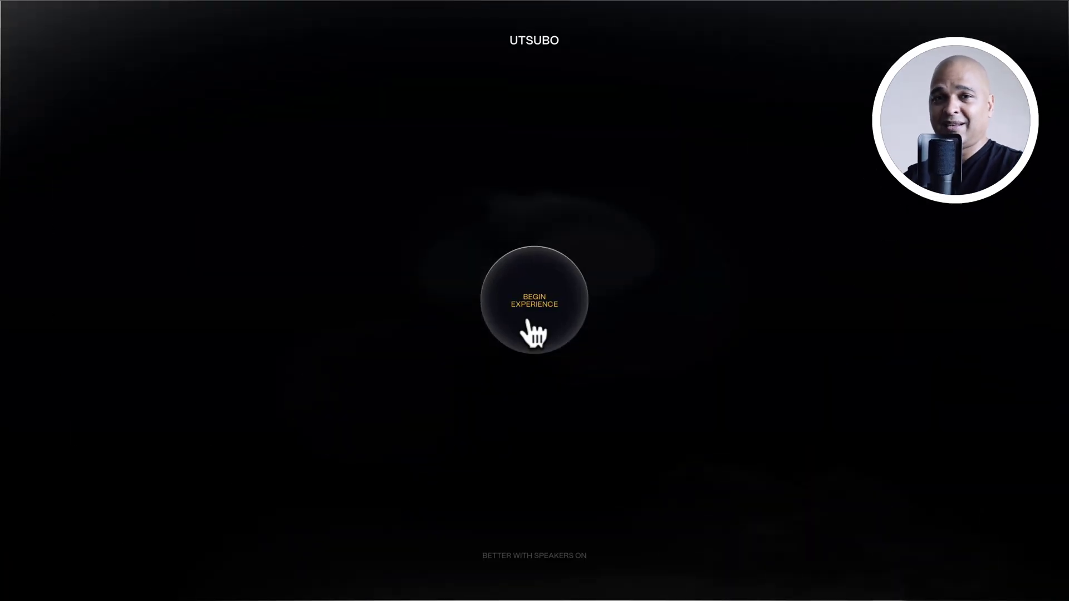
{"action": "left_click", "coordinate": [532, 321]}
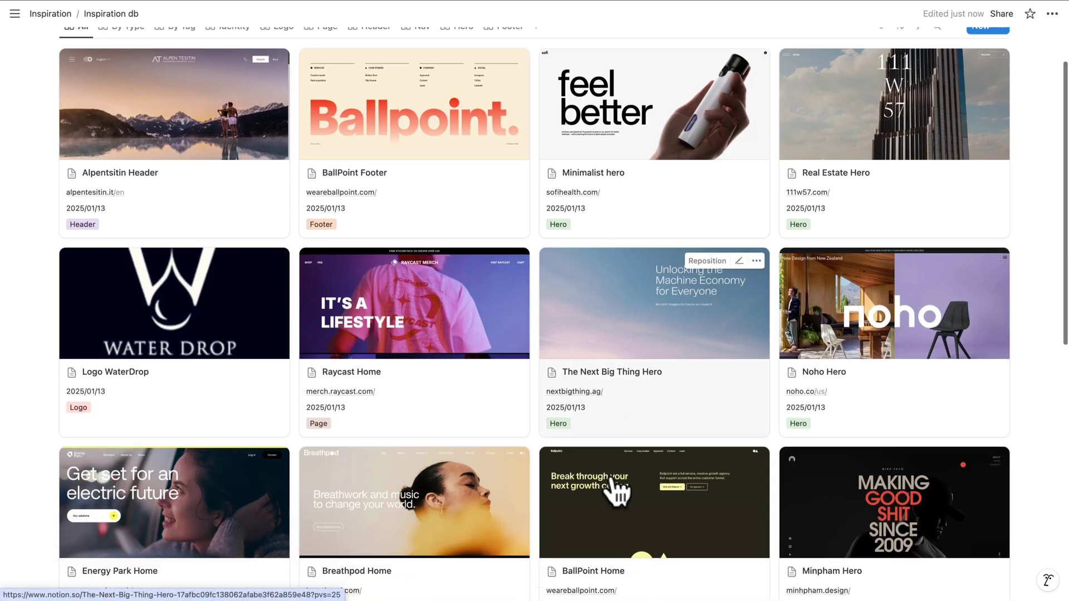
Open the Energy Park Home entry in Notion's Inspiration db and enlarge its screenshot
{"action": "scroll", "coordinate": [617, 489], "scroll_direction": "down", "scroll_amount": 3}
{"action": "left_click", "coordinate": [202, 309]}
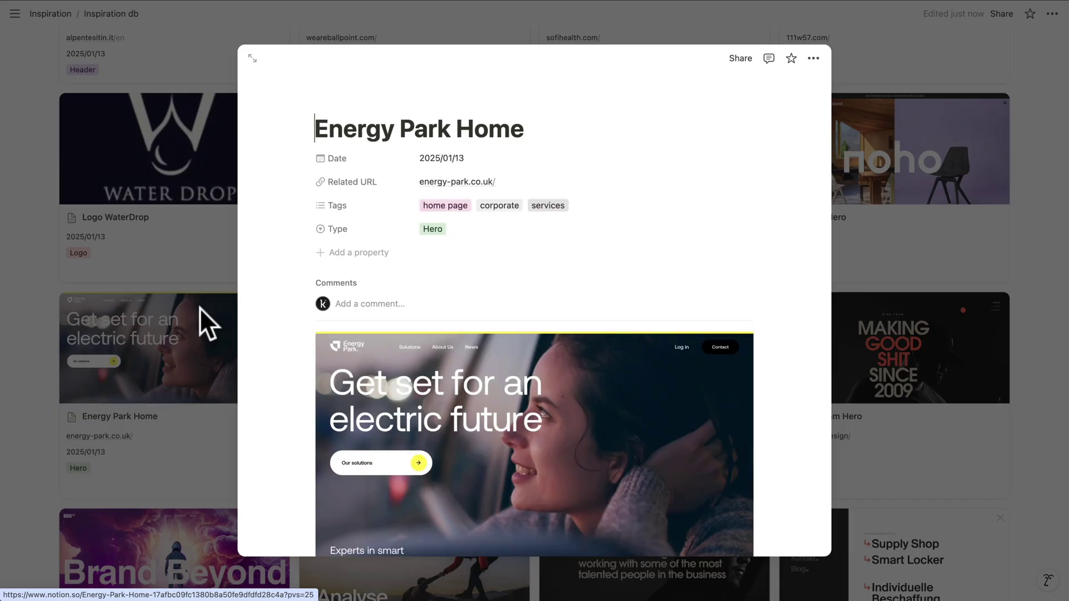
{"action": "left_click", "coordinate": [708, 342]}
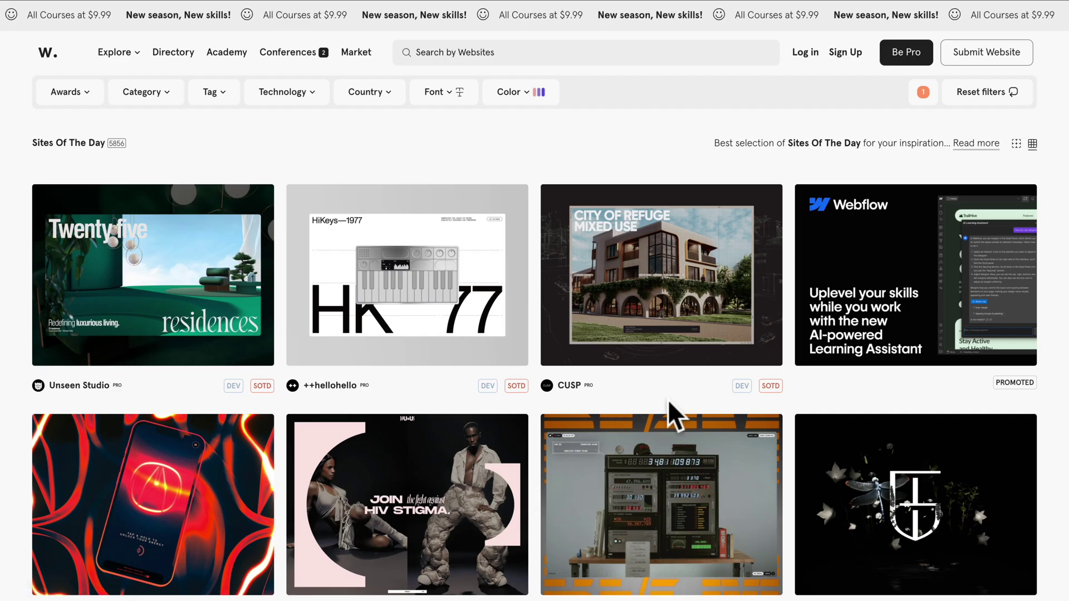
Return to Awwwards and scan the first rows of Sites Of The Day
{"action": "scroll", "coordinate": [676, 410], "scroll_direction": "down", "scroll_amount": 6}
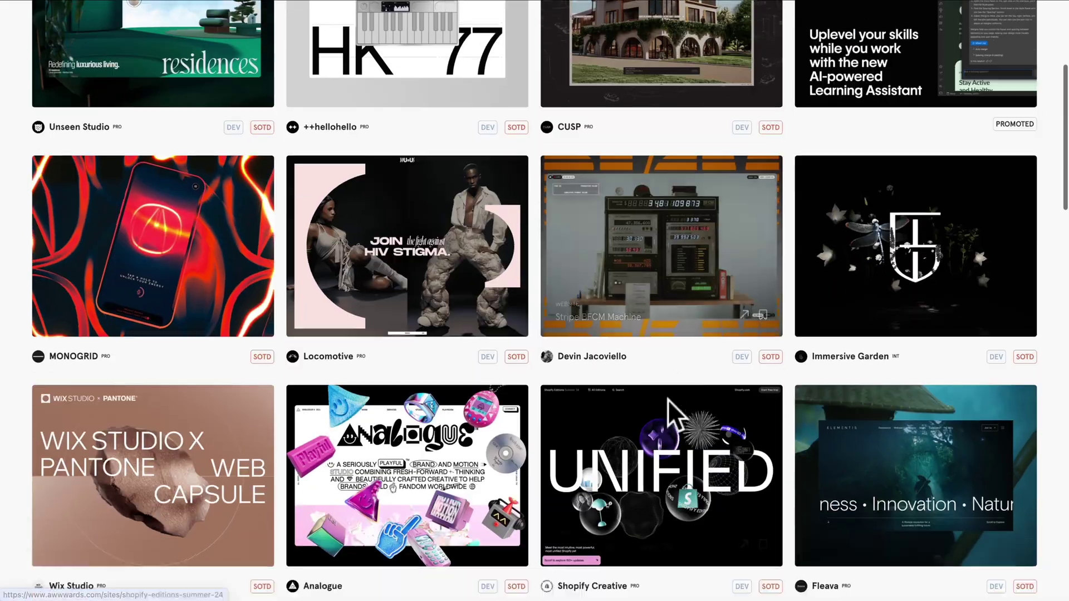
{"action": "scroll", "coordinate": [667, 403], "scroll_direction": "down", "scroll_amount": 3}
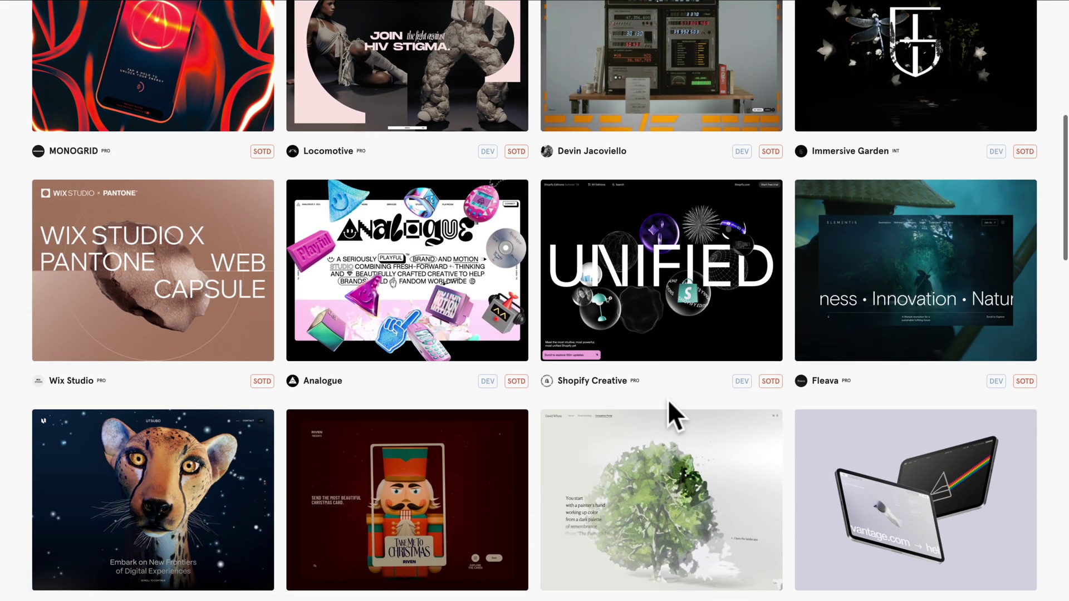
{"action": "scroll", "coordinate": [507, 360], "scroll_direction": "up", "scroll_amount": 8}
{"action": "scroll", "coordinate": [506, 367], "scroll_direction": "down", "scroll_amount": 4}
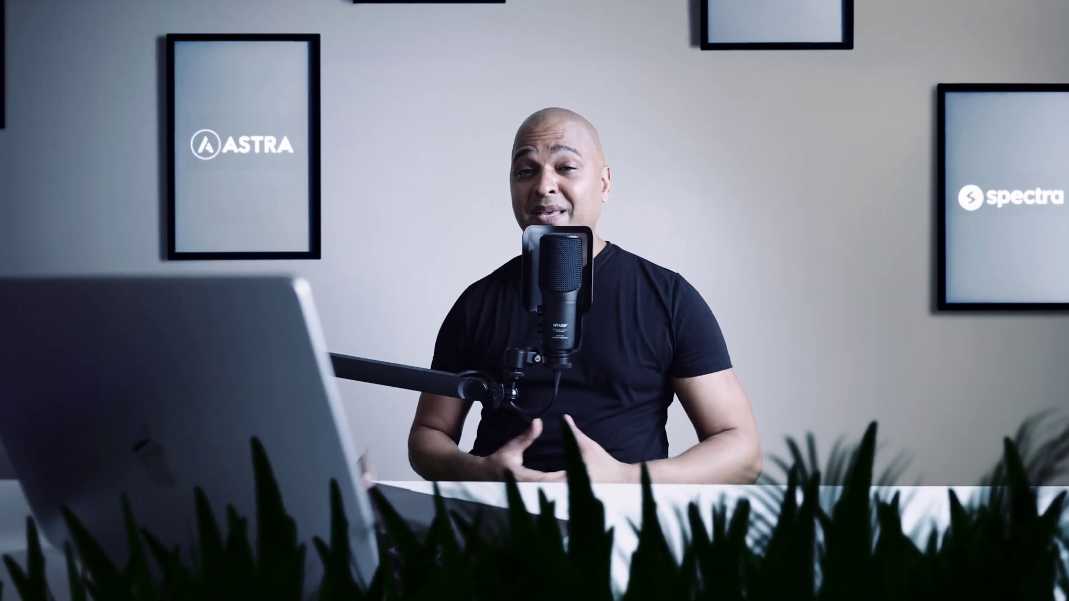